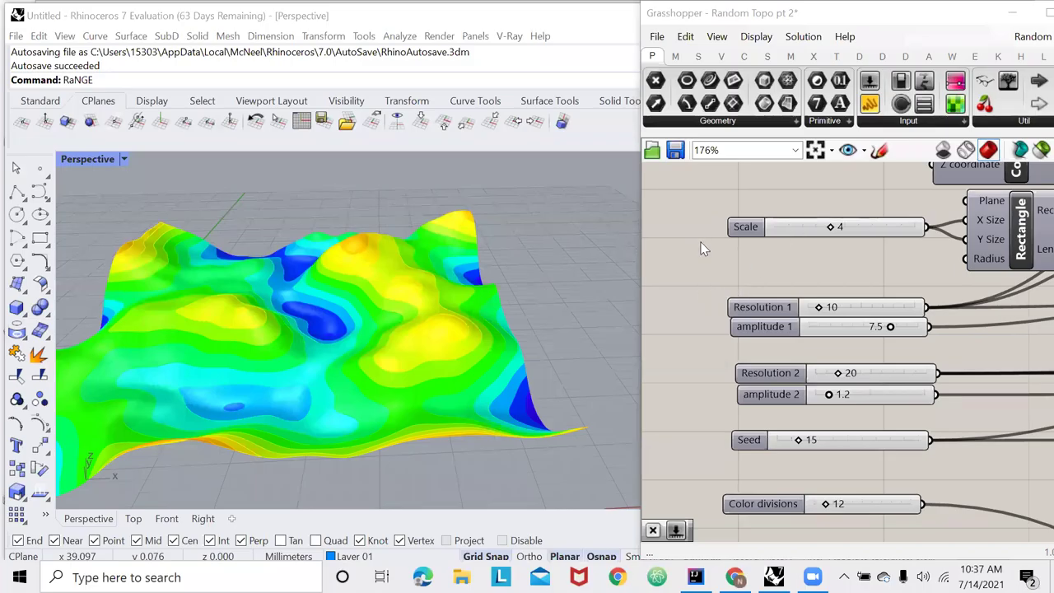
- Examine the terrain definition's input sliders and its chain of connected components
scroll(721, 240, down, 2)
scroll(725, 278, up, 2)
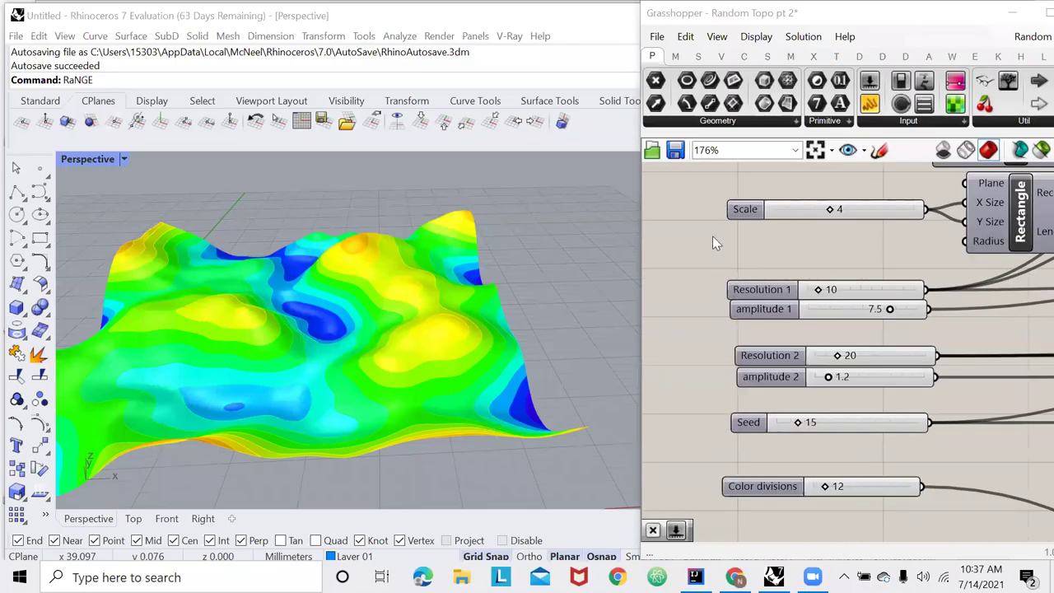
scroll(689, 219, down, 1)
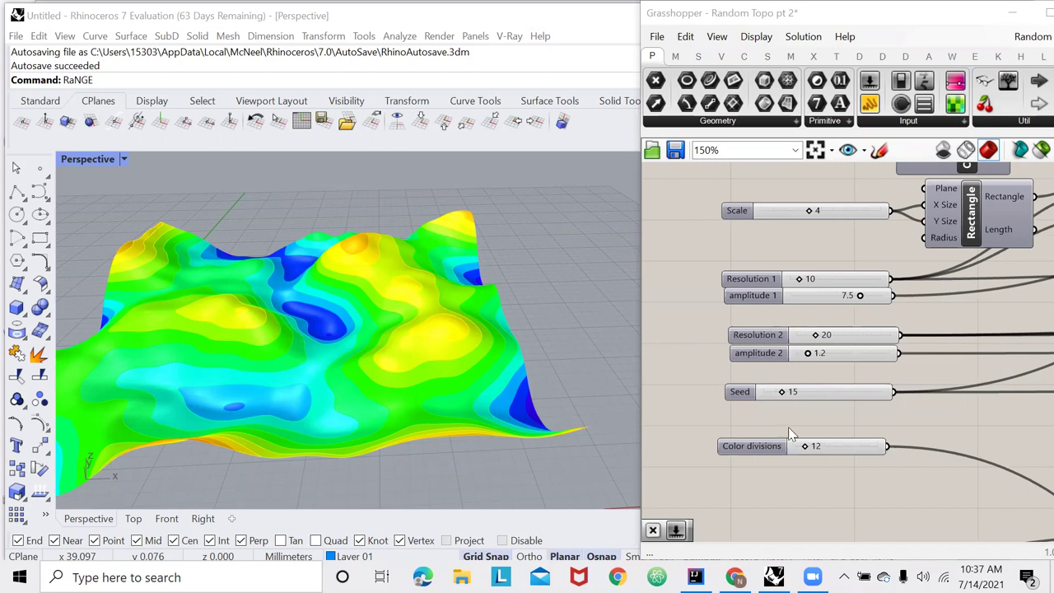
scroll(745, 321, down, 2)
scroll(716, 314, down, 5)
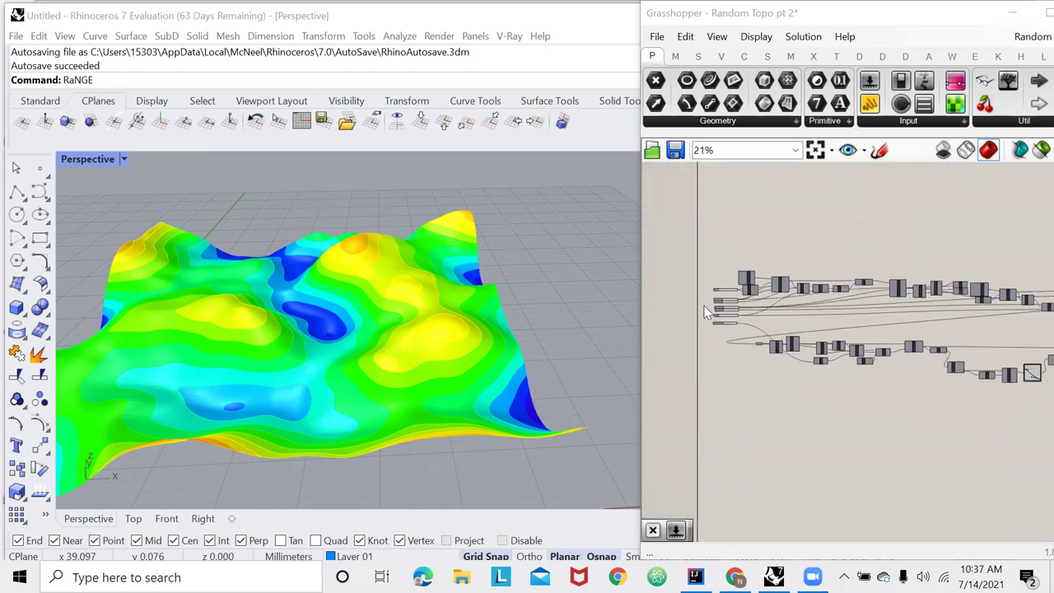
scroll(895, 337, up, 4)
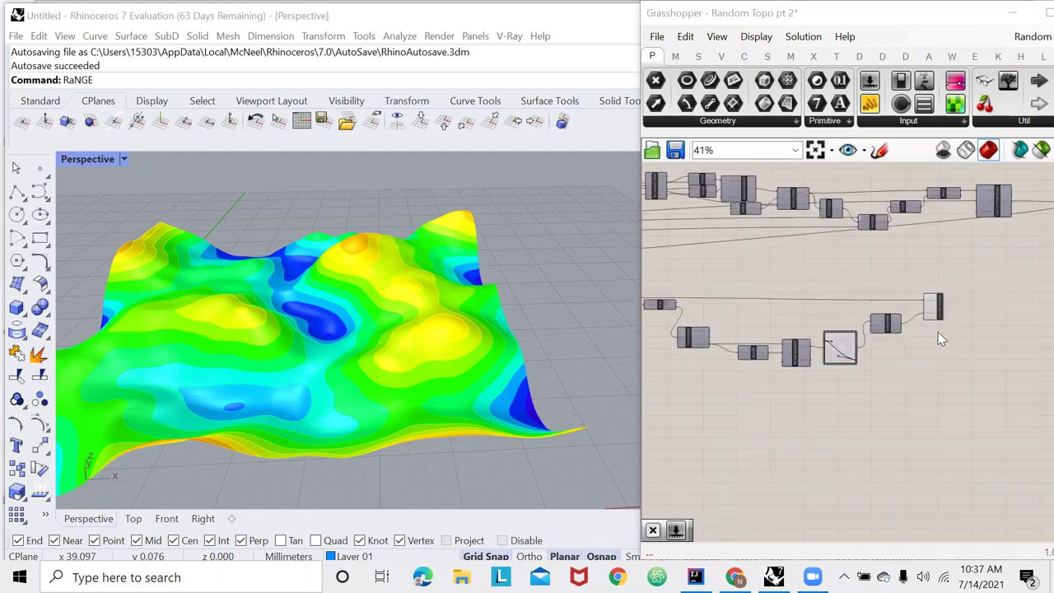
scroll(938, 332, down, 3)
- Duplicate the Brep parameter that feeds the bounding box, turn on the copy's preview and place it below the rest of the definition
scroll(707, 313, up, 6)
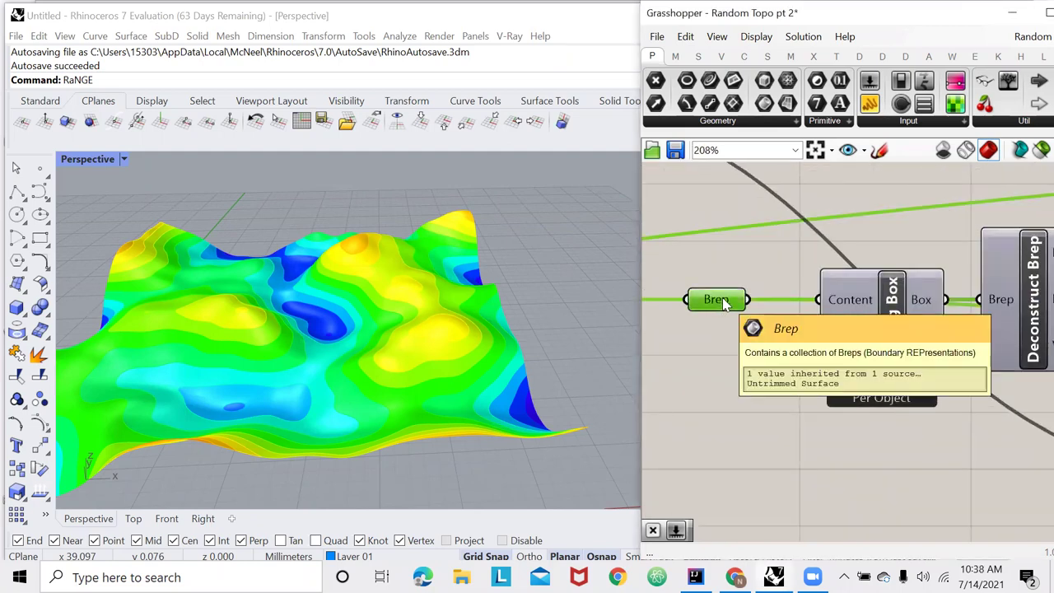
key(ctrl+v)
scroll(779, 301, down, 2)
drag(758, 307, 729, 395)
right_click(731, 398)
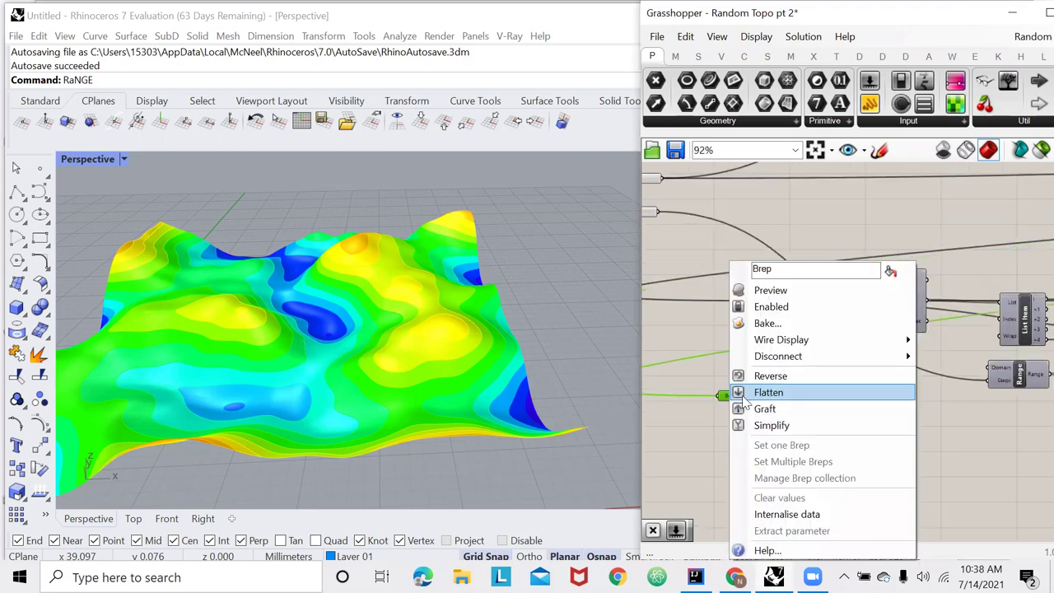
click(772, 290)
scroll(773, 374, down, 2)
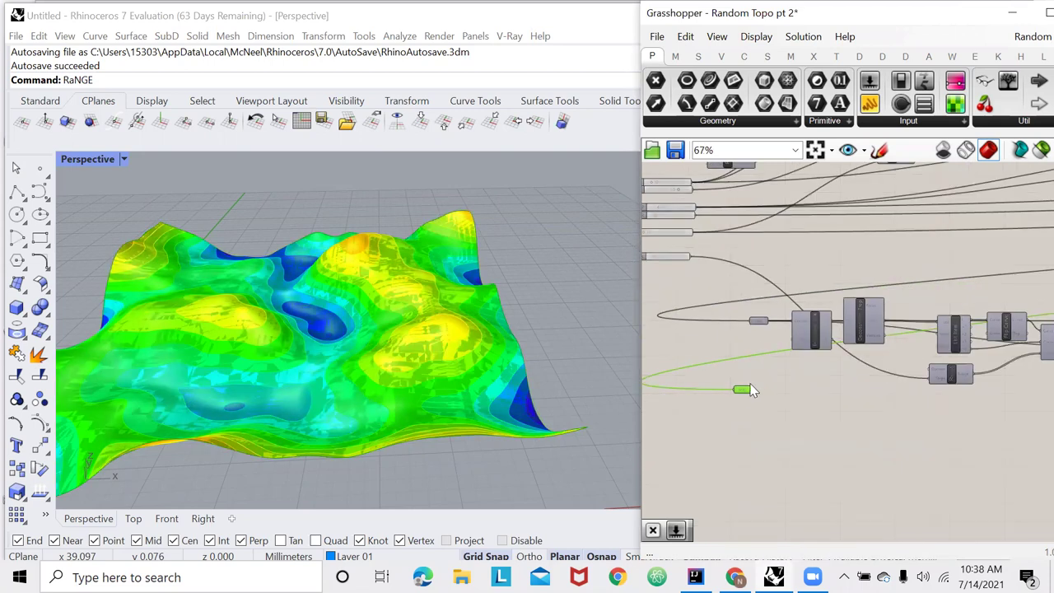
drag(745, 393, 720, 541)
scroll(738, 302, down, 4)
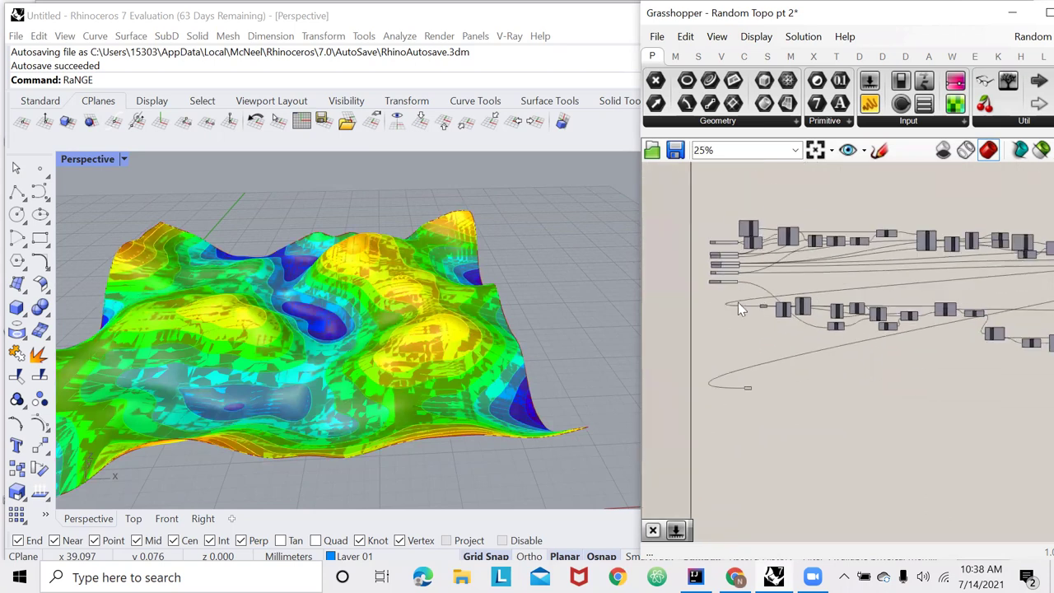
- Turn off the preview of all the original components, leaving out the duplicated Brep parameter
scroll(757, 352, up, 1)
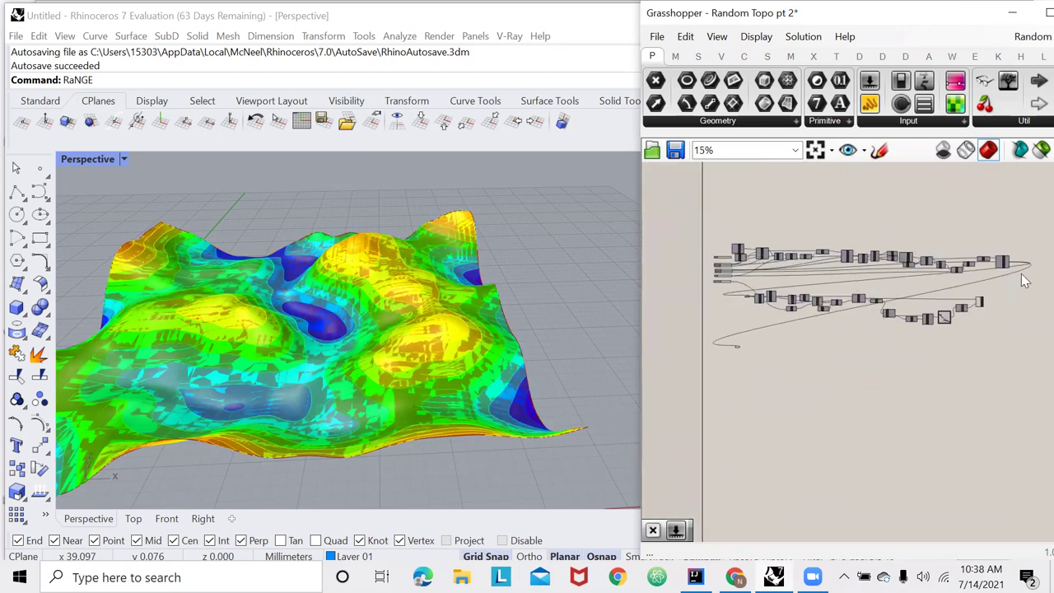
drag(1031, 233, 652, 327)
right_click(653, 326)
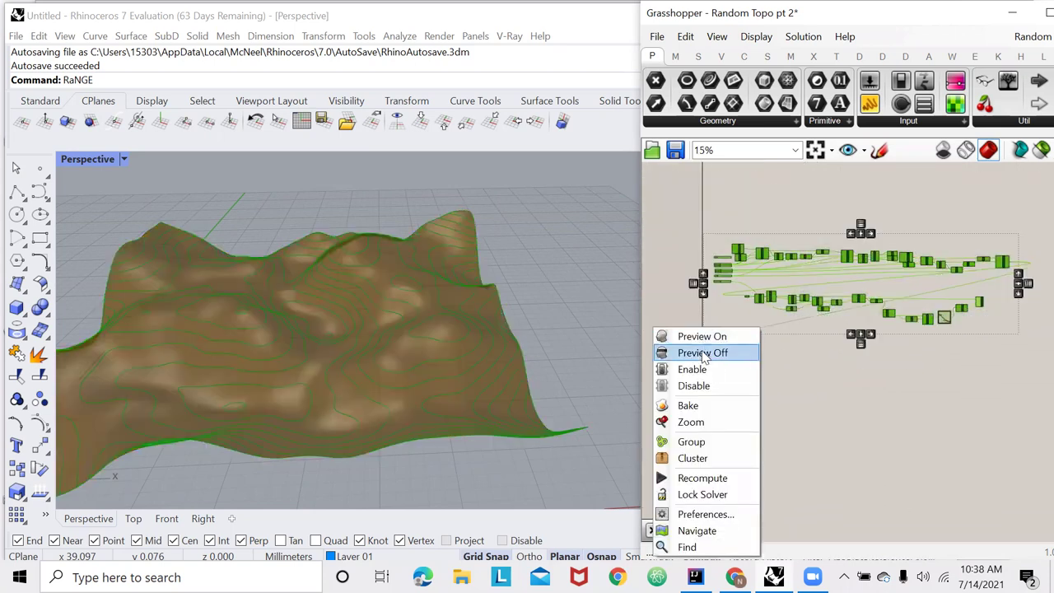
click(702, 352)
- Select the duplicated Brep parameter to highlight the terrain surface
scroll(725, 349, up, 8)
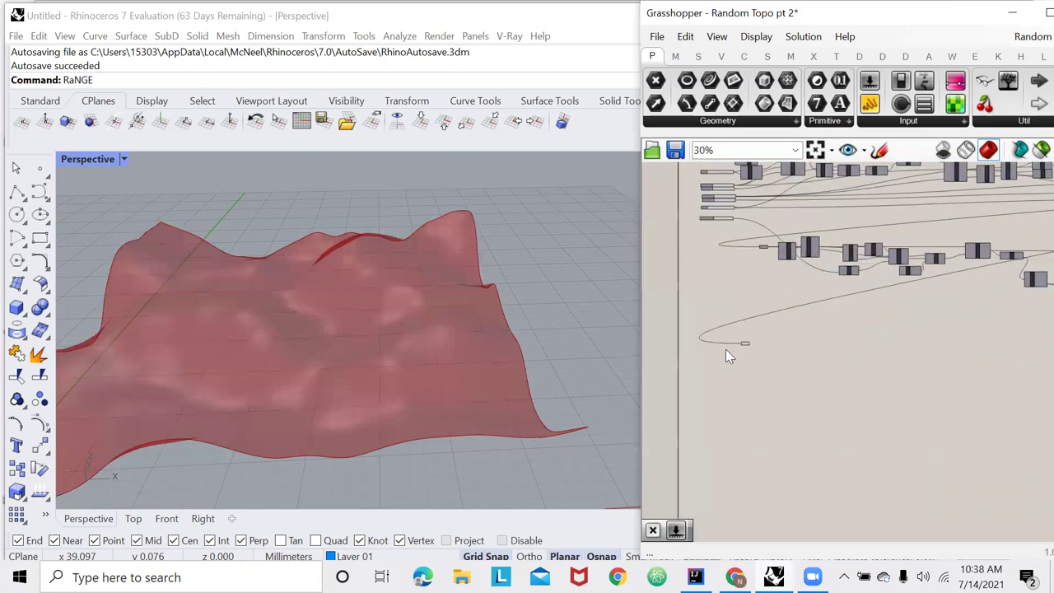
click(764, 344)
scroll(783, 346, up, 1)
click(752, 320)
scroll(752, 321, down, 1)
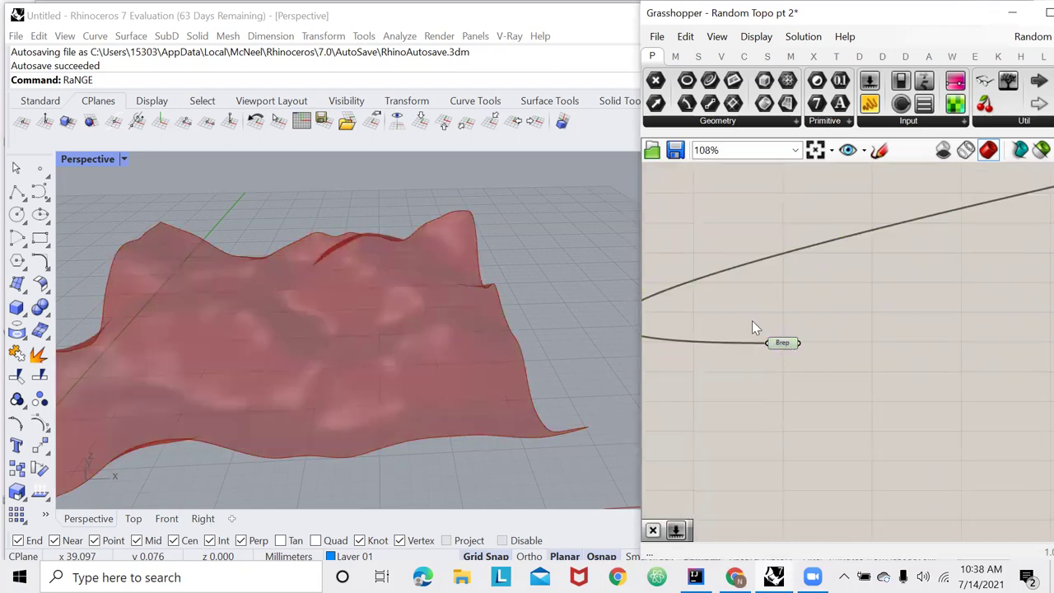
scroll(737, 361, down, 5)
scroll(751, 362, up, 3)
click(759, 366)
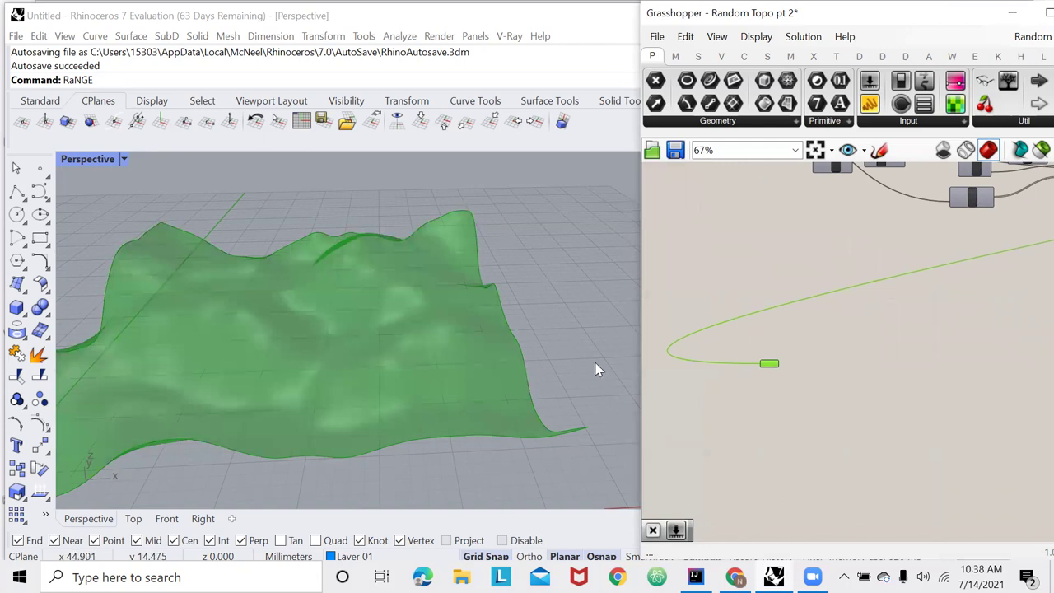
- Place a point object on the ground plane beside the terrain, at about X -25, Y 6
scroll(656, 337, down, 2)
scroll(695, 353, up, 3)
scroll(590, 354, down, 2)
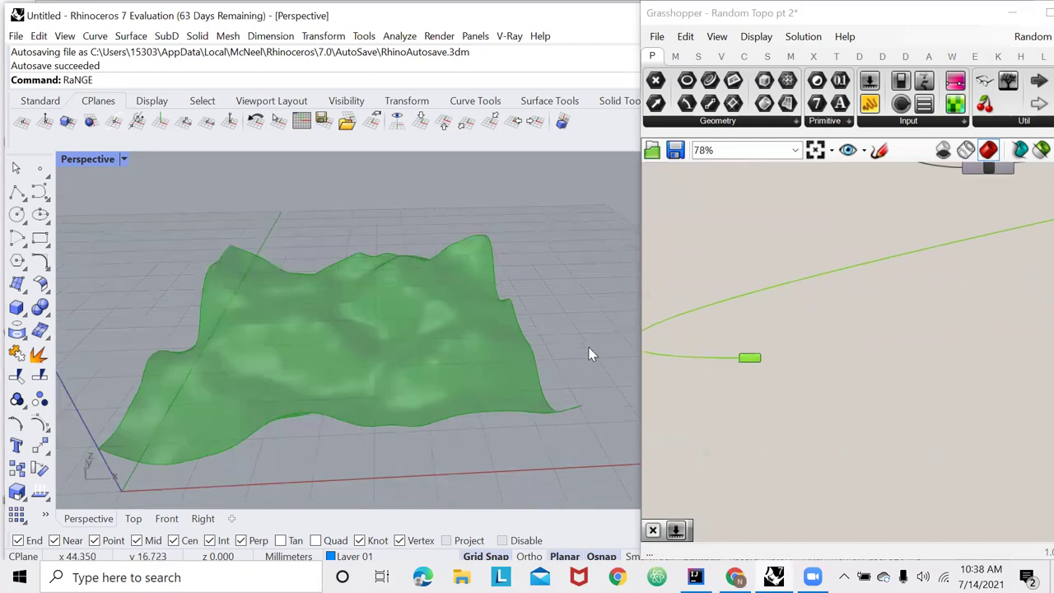
scroll(594, 339, down, 3)
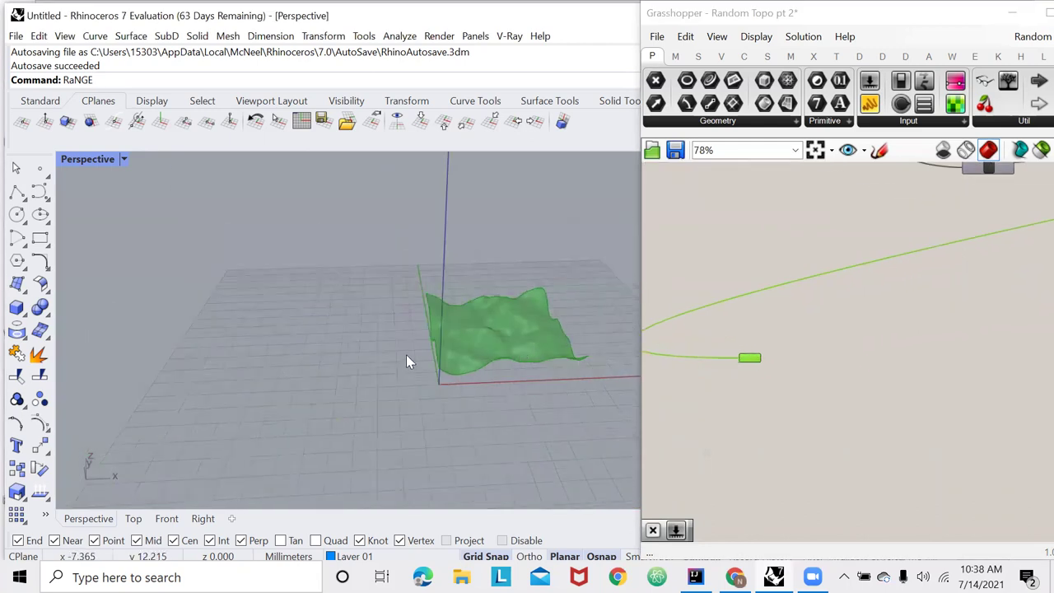
text(points)
key(Escape)
text(point)
key(Return)
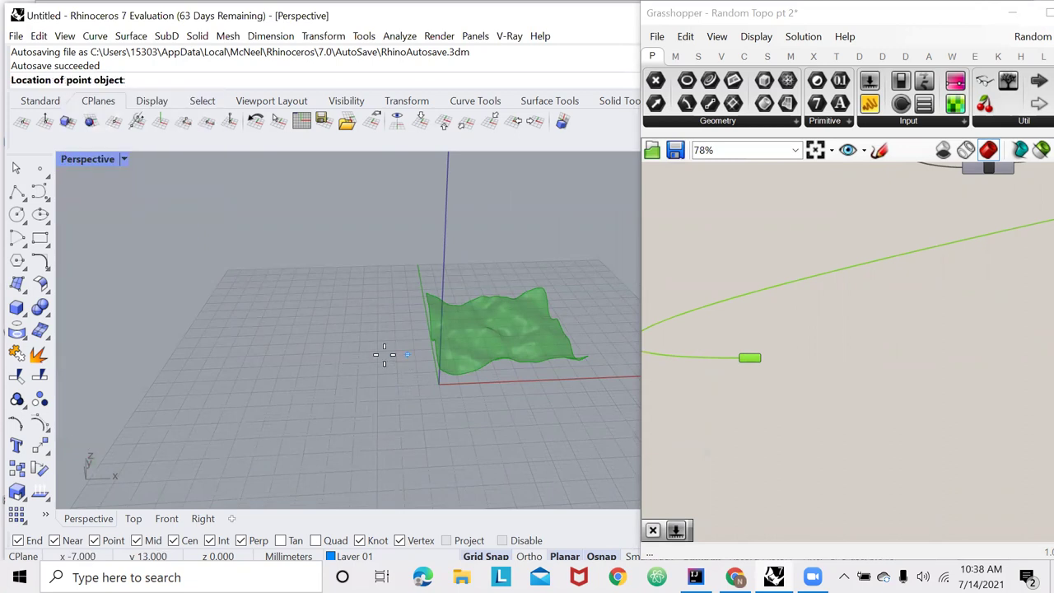
click(340, 375)
scroll(491, 363, up, 5)
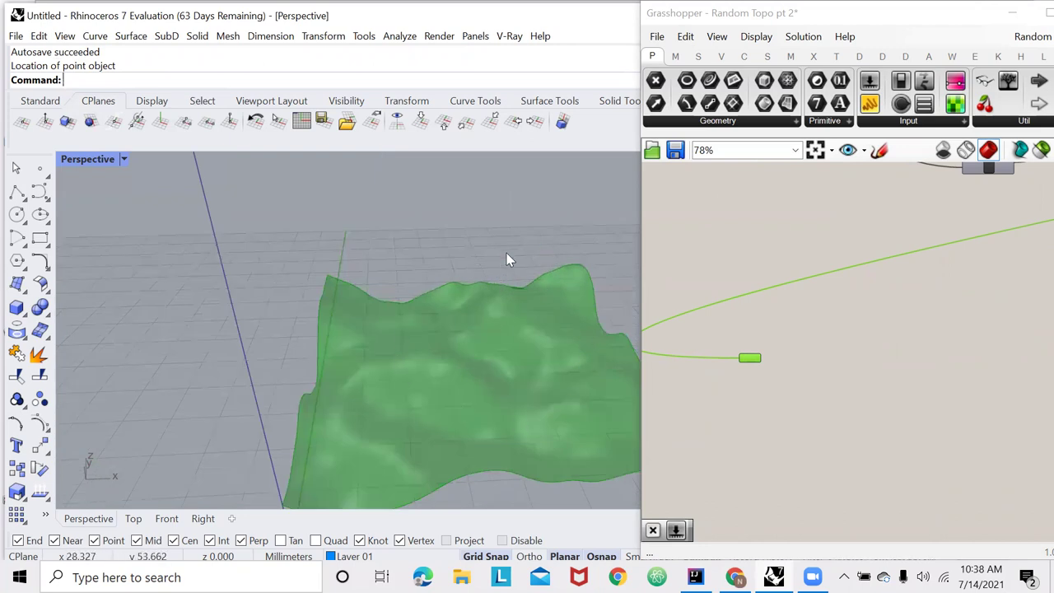
- Select the placed point and examine its position relative to the terrain
scroll(507, 253, down, 6)
scroll(198, 399, up, 6)
right_drag(198, 399, 243, 385)
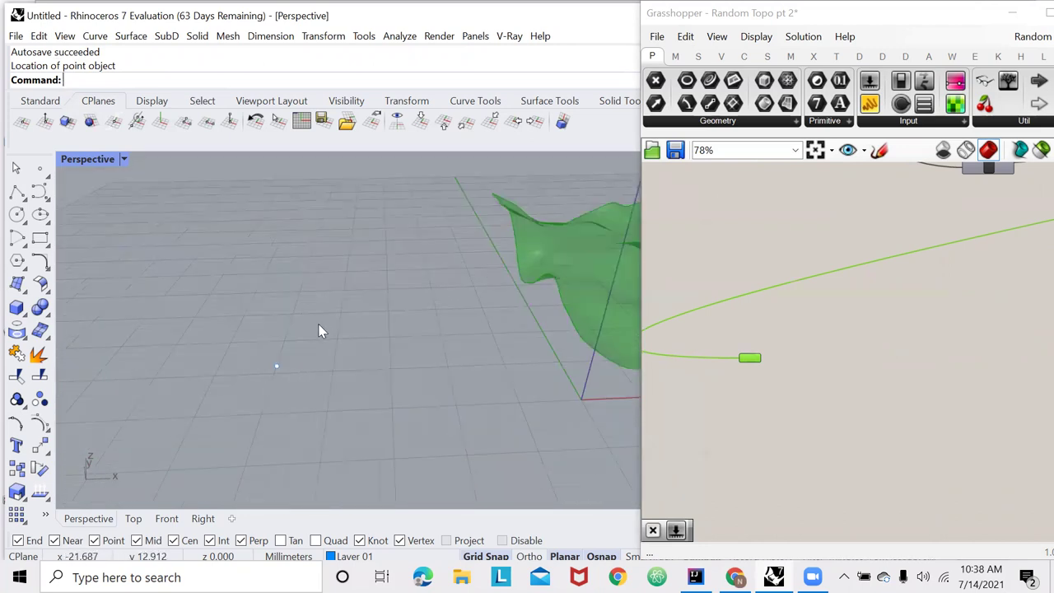
drag(321, 330, 232, 386)
click(144, 306)
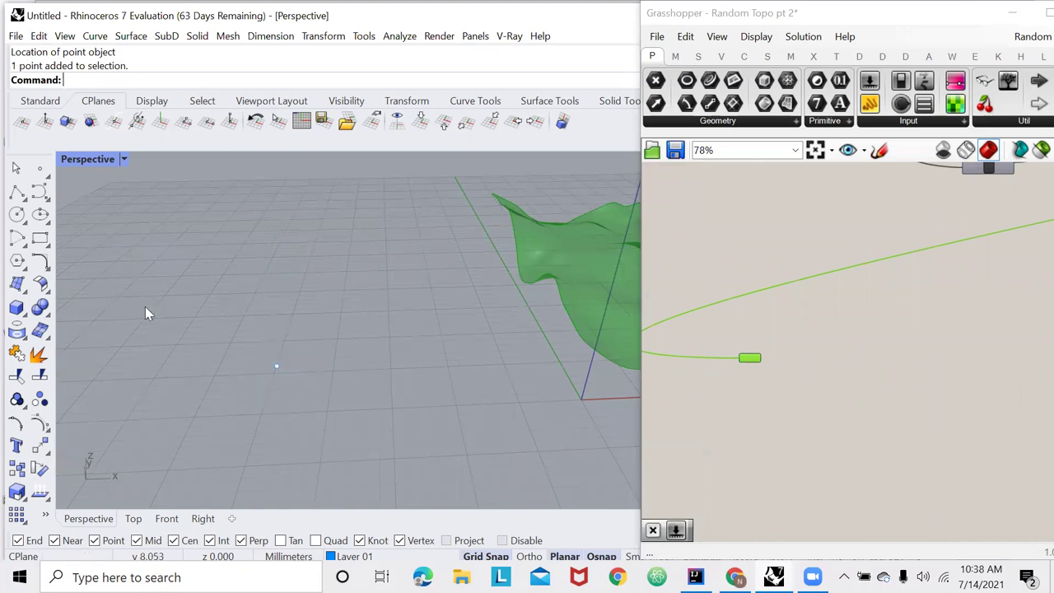
scroll(282, 363, up, 2)
drag(244, 396, 241, 399)
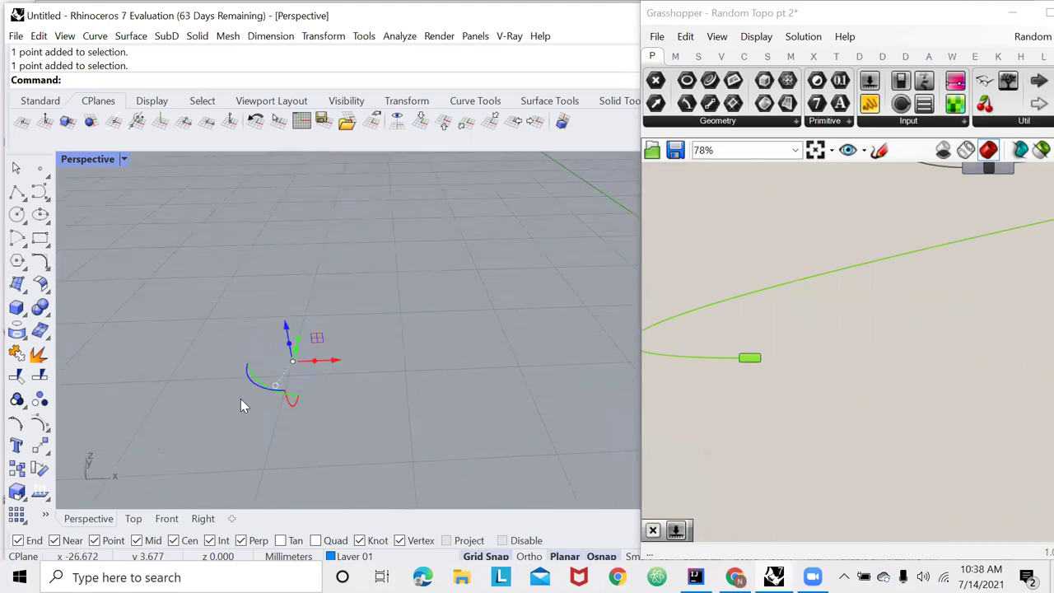
scroll(241, 399, down, 3)
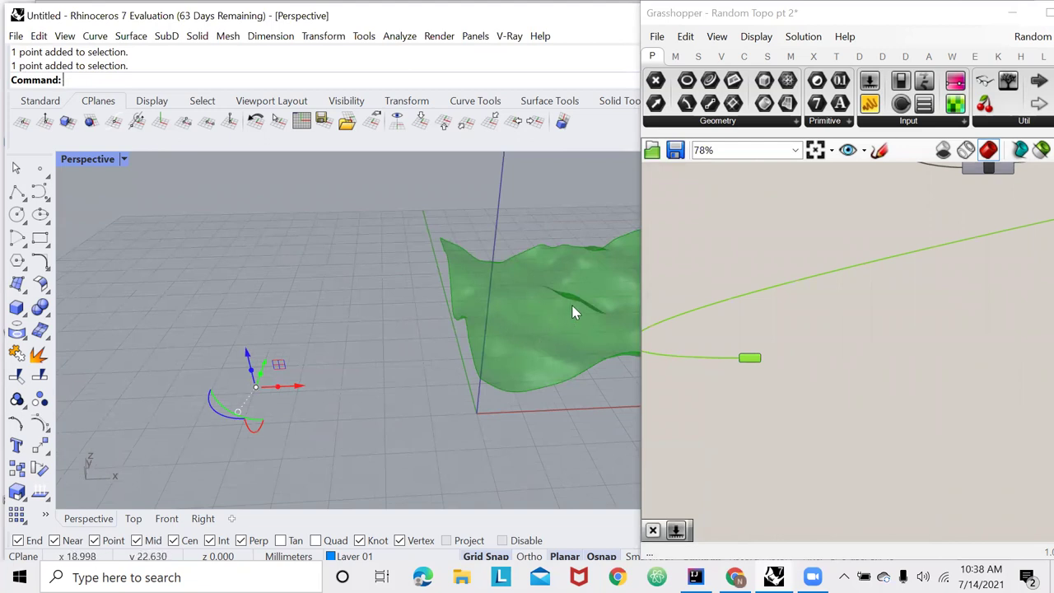
key(Escape)
- Start a degree 1 curve at the placed point and switch to the four-viewport layout
scroll(254, 399, up, 2)
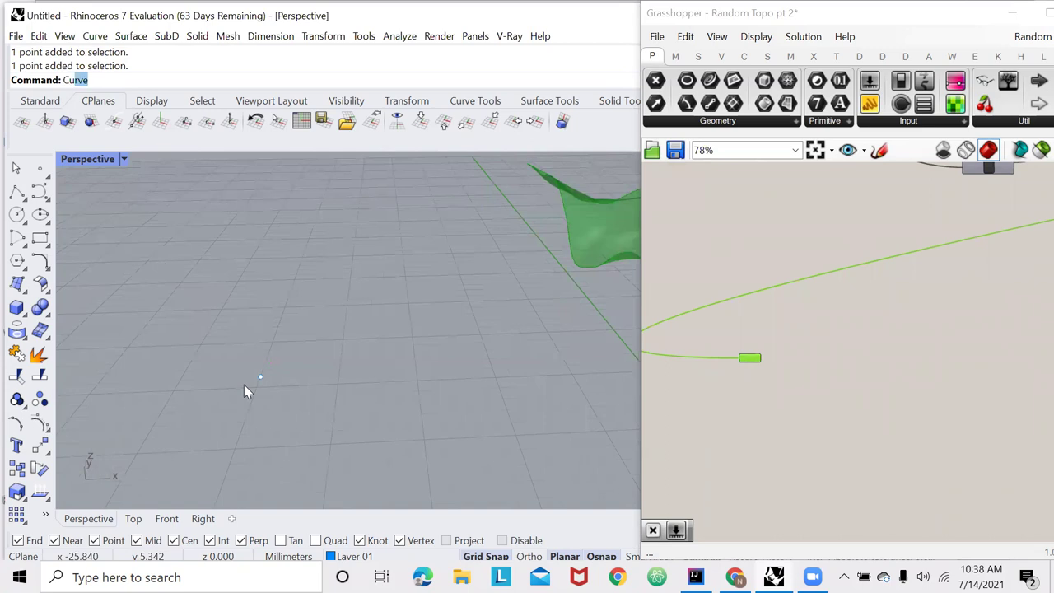
key(Return)
click(255, 382)
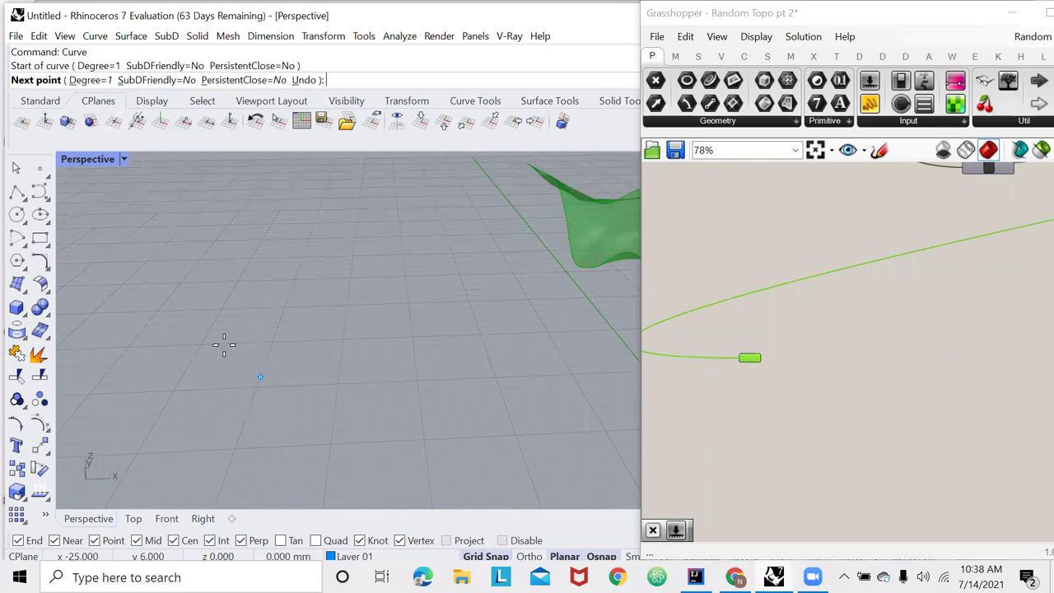
double_click(107, 159)
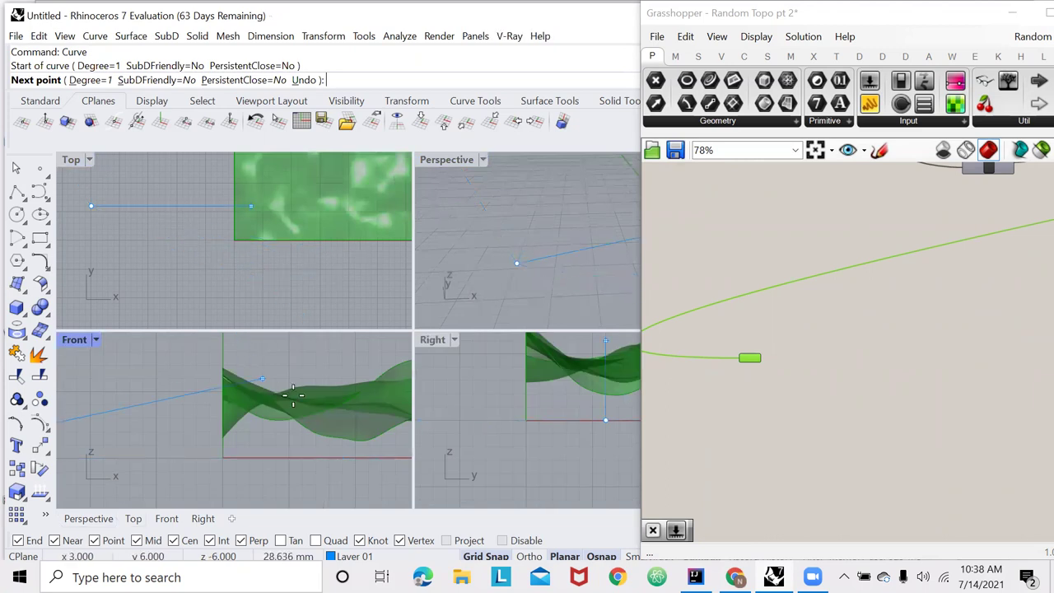
- Draw a tree half-profile in the Front view: about 1 mm out, 2 mm up, 1 mm out, and sloping to an apex 8 mm above the start
scroll(336, 424, down, 12)
scroll(221, 426, up, 11)
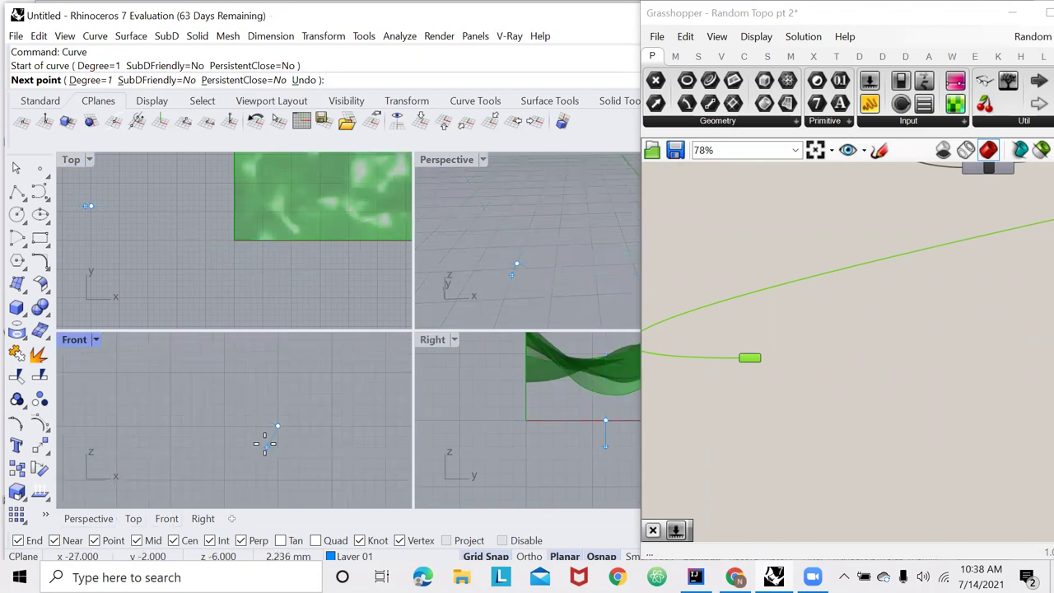
scroll(267, 442, up, 10)
click(260, 395)
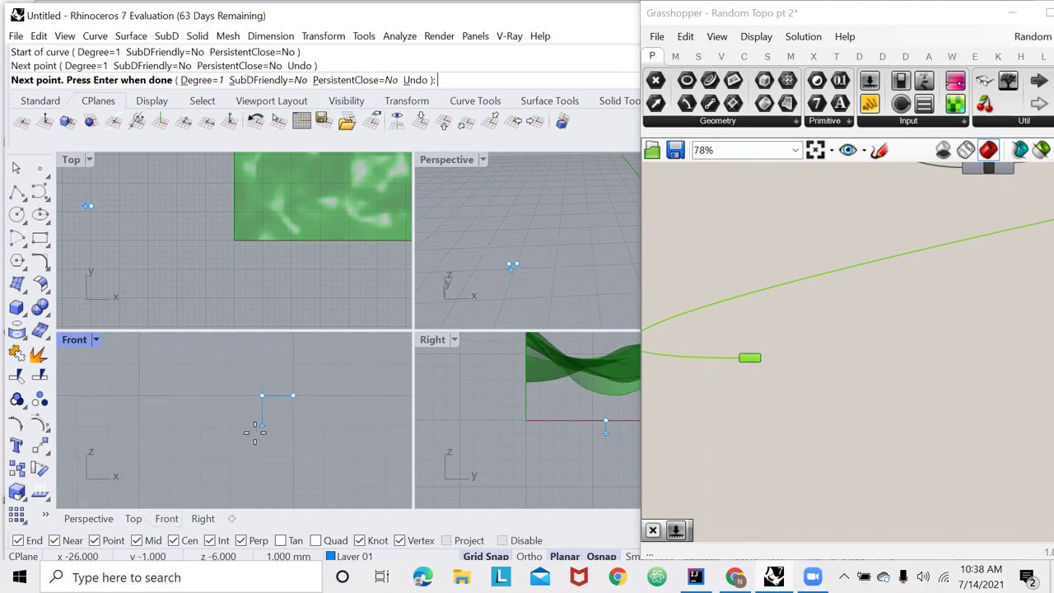
scroll(260, 405, down, 3)
click(263, 383)
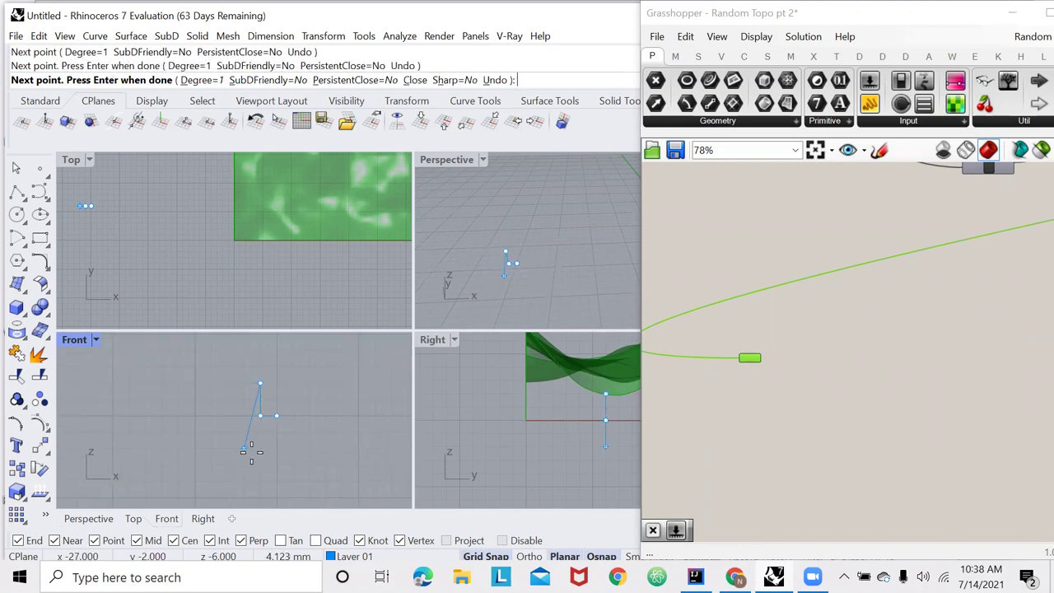
click(247, 383)
scroll(251, 459, down, 2)
scroll(250, 458, down, 3)
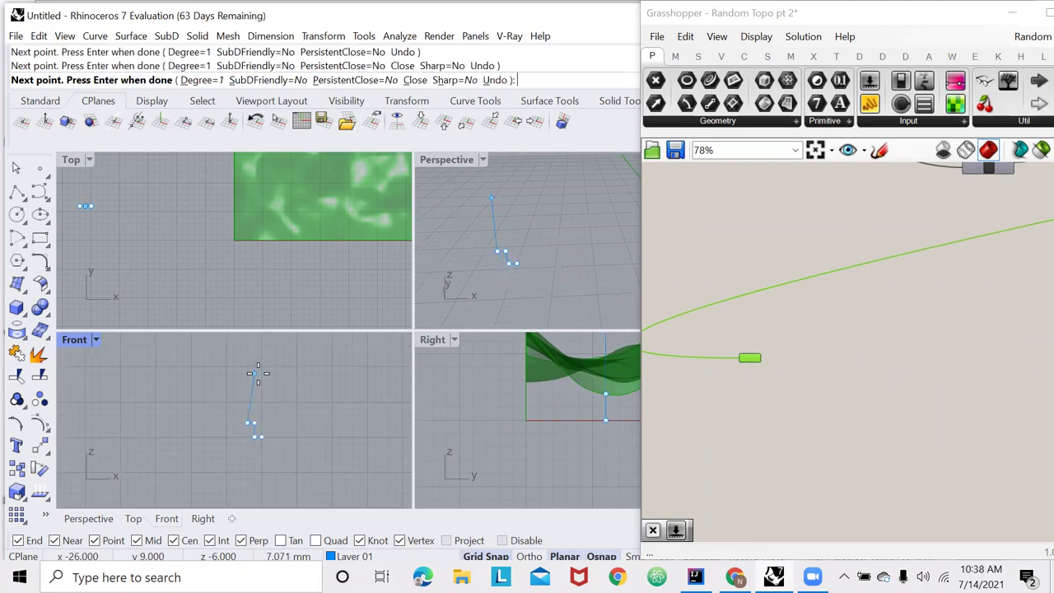
click(261, 380)
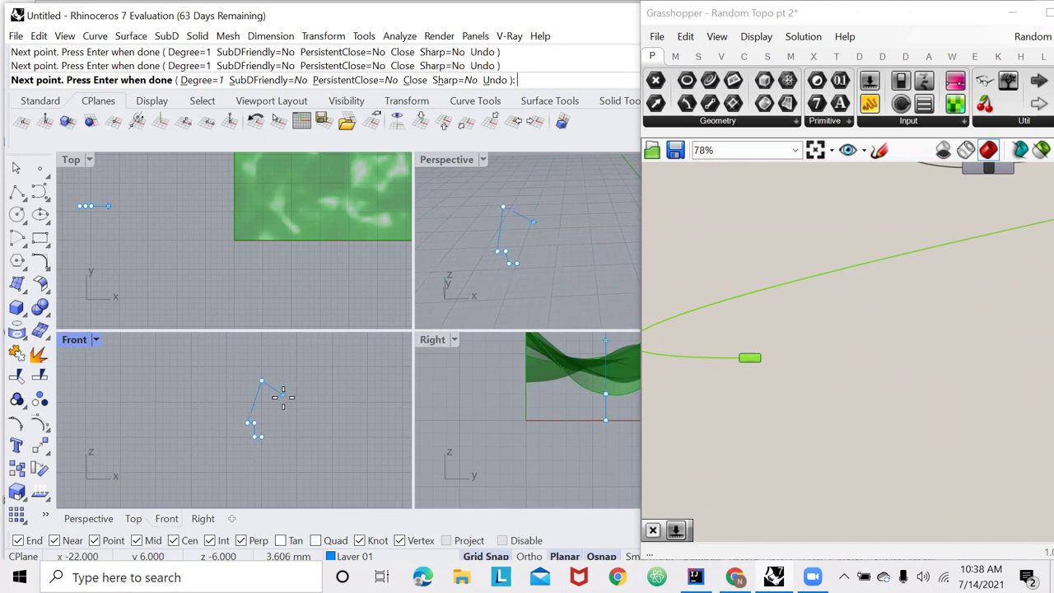
key(Return)
- Revolve the tree profile a full circle around the vertical axis from its apex to its base point
scroll(260, 436, up, 2)
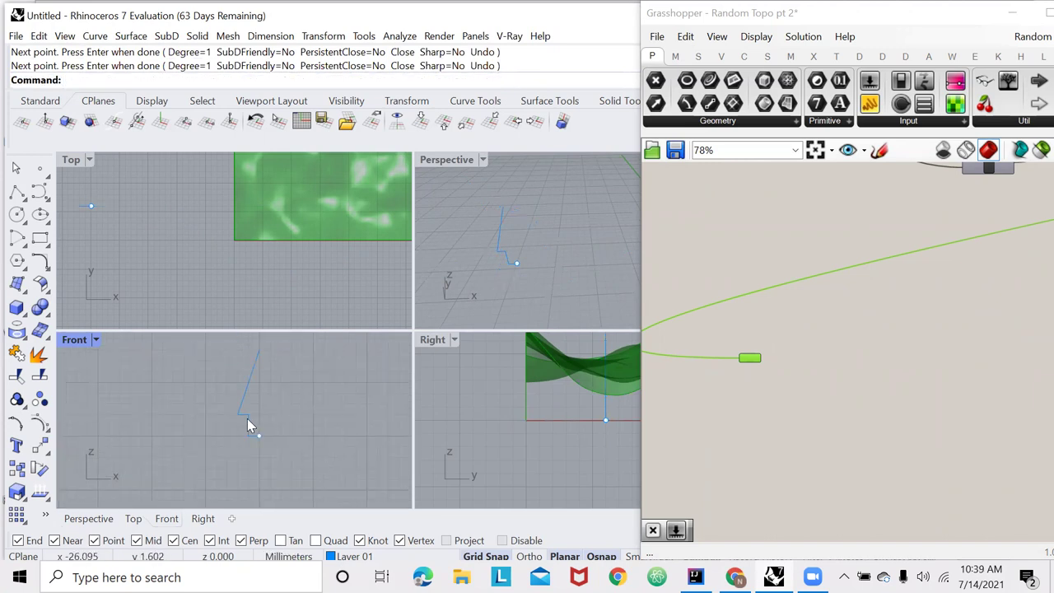
click(247, 418)
scroll(267, 420, up, 3)
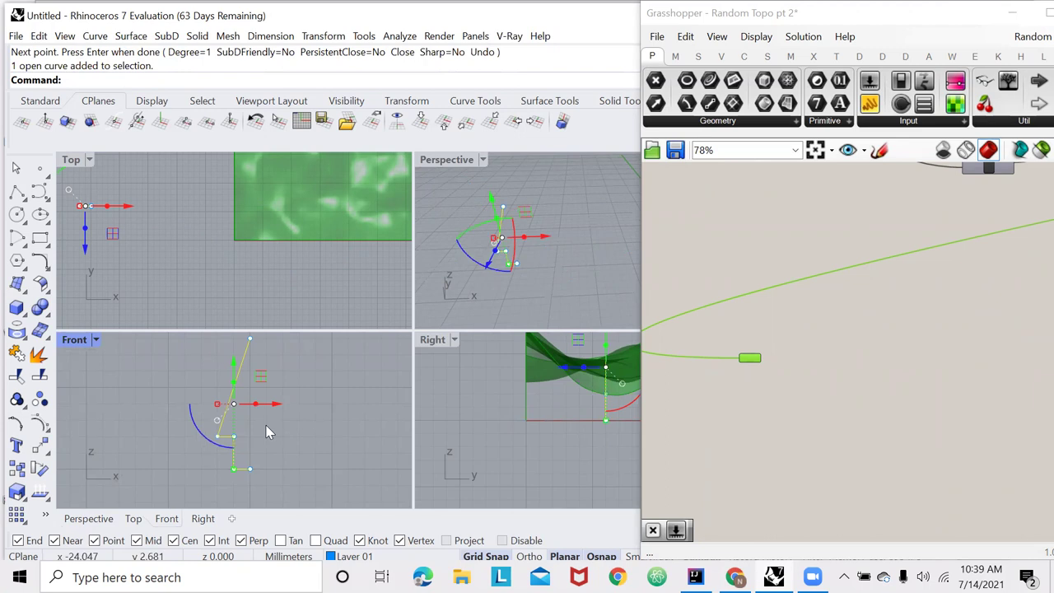
text(Rev\)
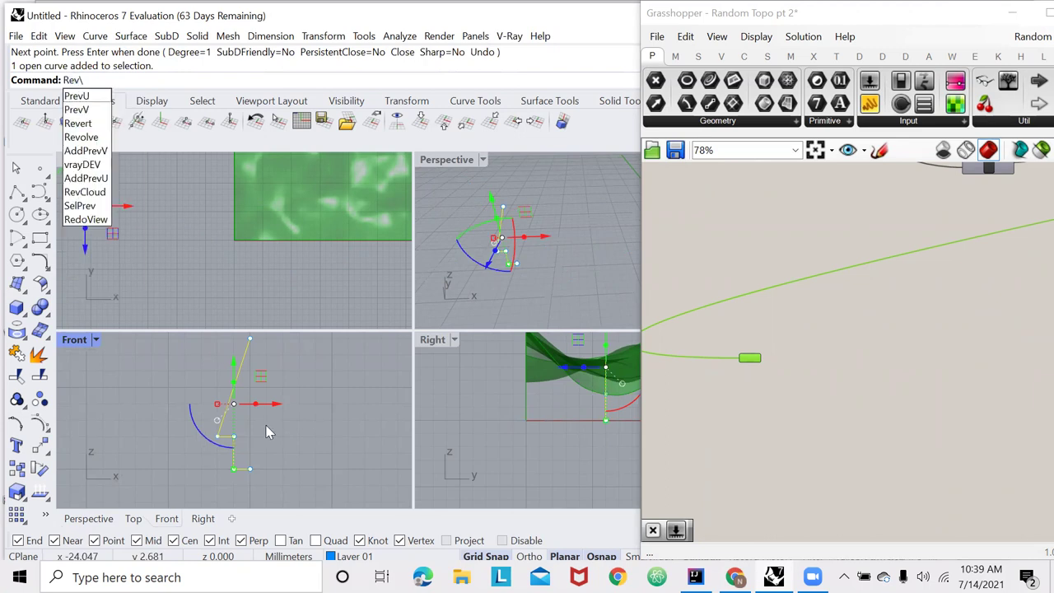
key(BackSpace)
key(Return)
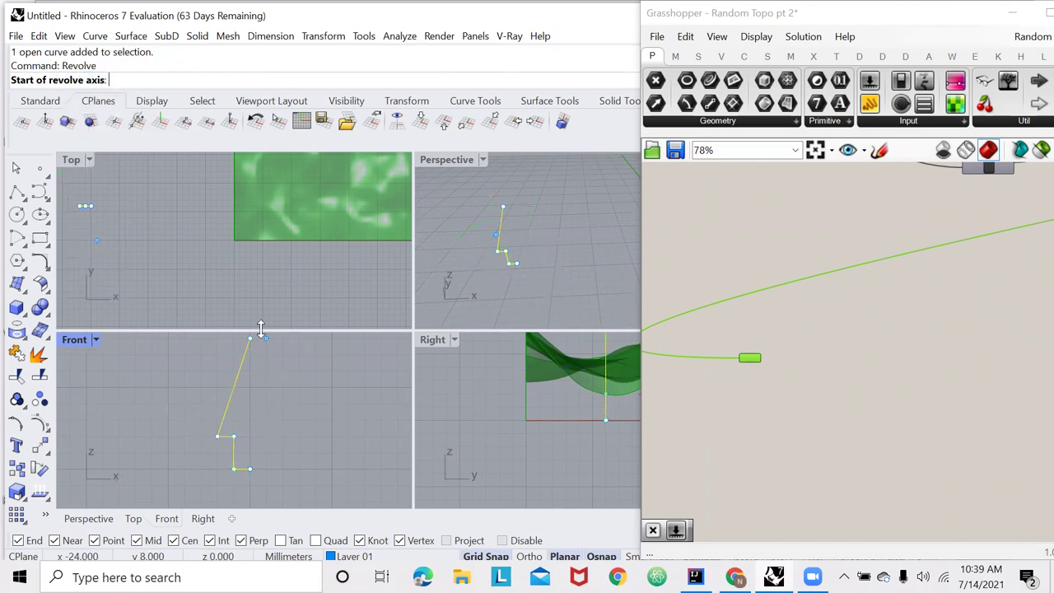
click(254, 335)
click(253, 466)
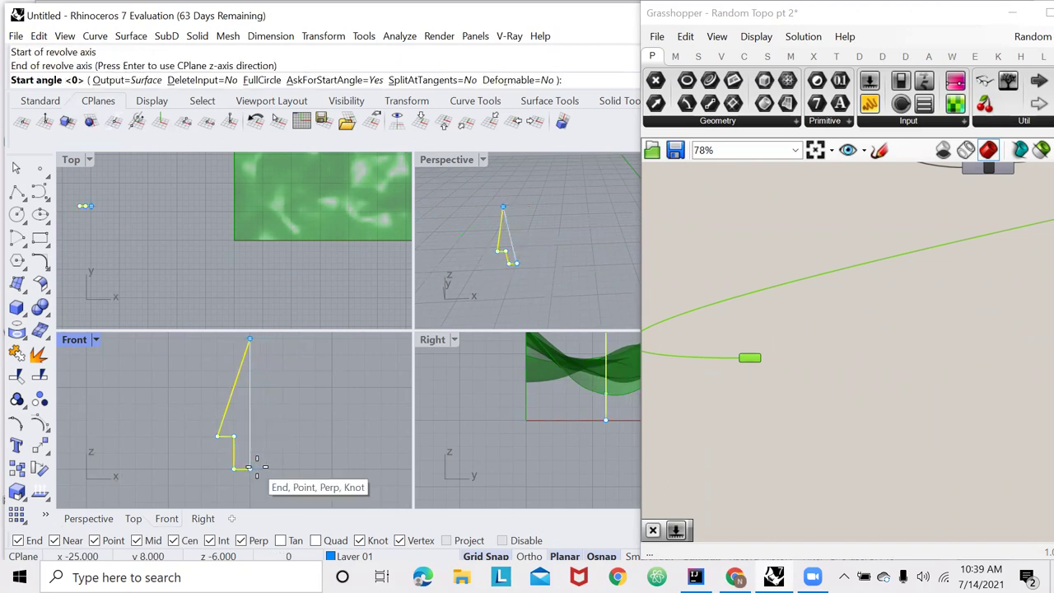
click(262, 80)
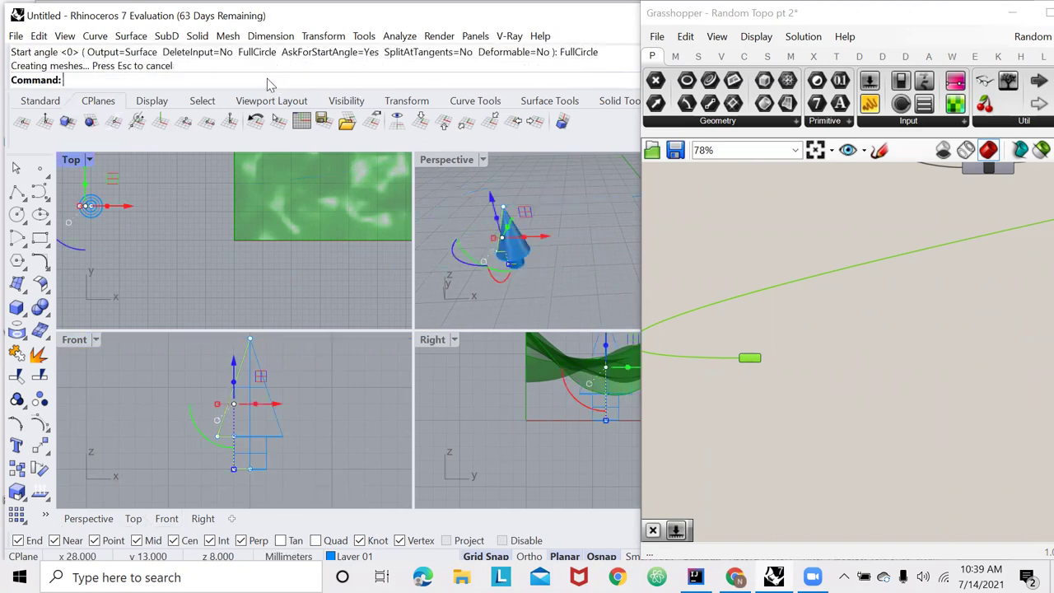
- Add a second Brep parameter below the terrain's Brep in the Grasshopper definition
click(551, 293)
mouse_move(508, 270)
right_down()
mouse_move(513, 203)
mouse_move(502, 207)
mouse_move(505, 228)
mouse_move(522, 224)
mouse_move(484, 214)
mouse_move(499, 200)
mouse_move(513, 274)
right_up()
scroll(506, 239, up, 5)
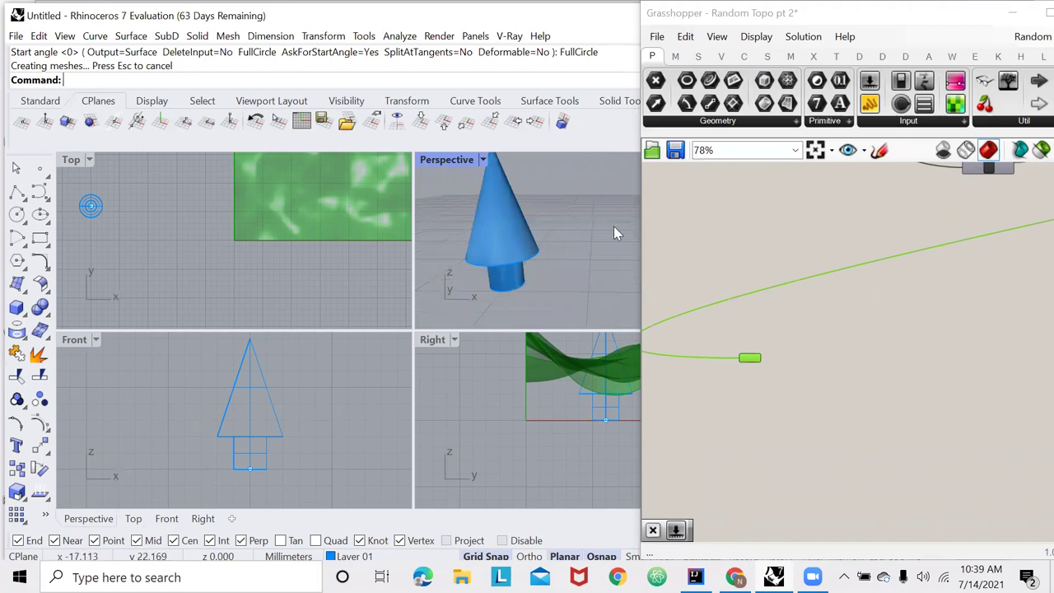
click(764, 388)
scroll(737, 379, up, 3)
scroll(735, 376, up, 5)
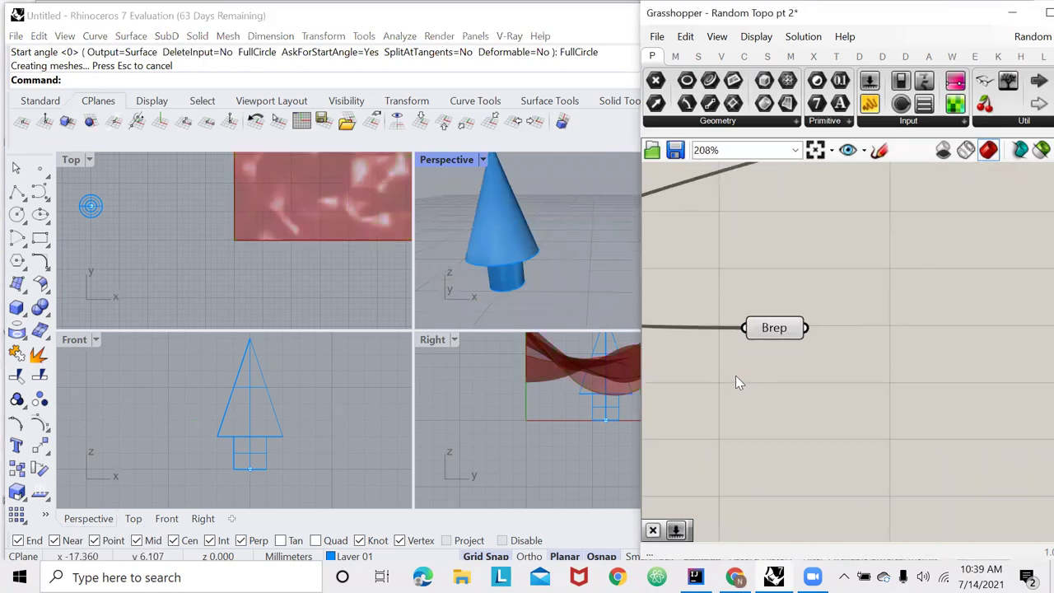
double_click(755, 377)
text(brep)
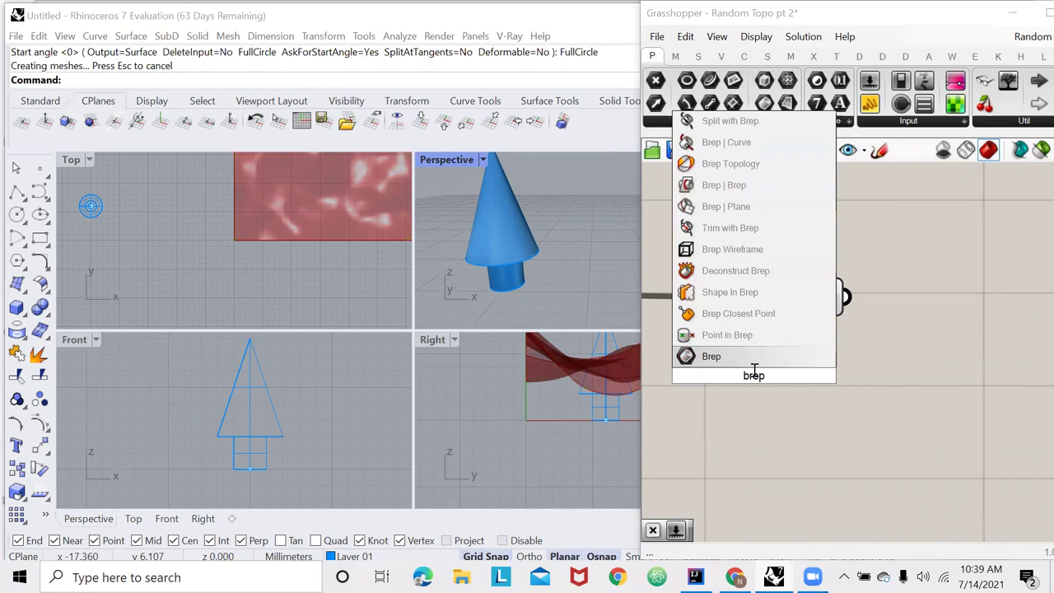
key(Return)
- Reference the revolved tree as the new Brep parameter's single Brep and align the parameter beneath the terrain's Brep
right_click(751, 376)
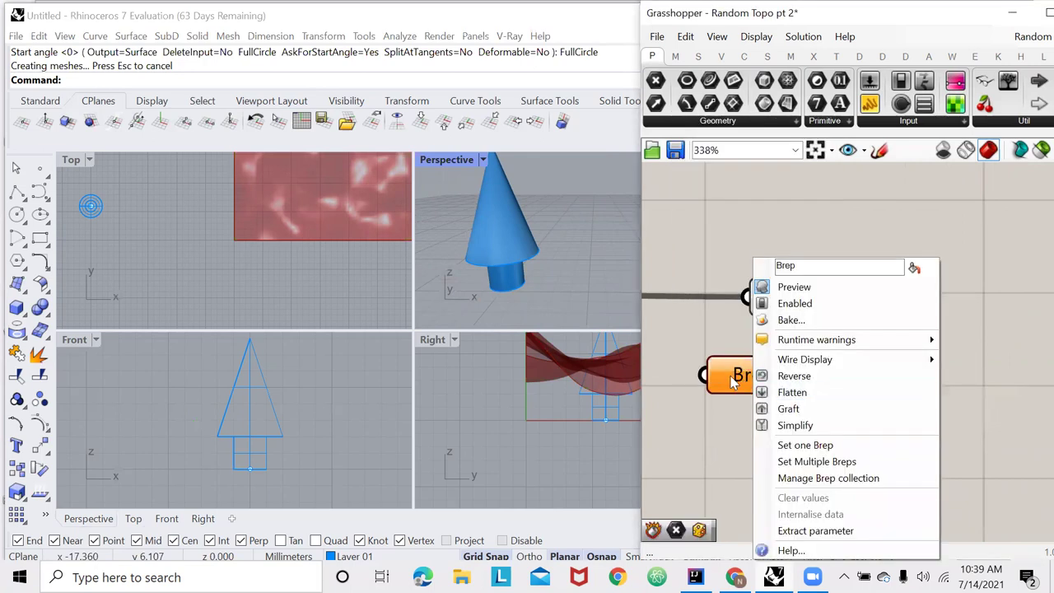
click(715, 418)
right_click(741, 377)
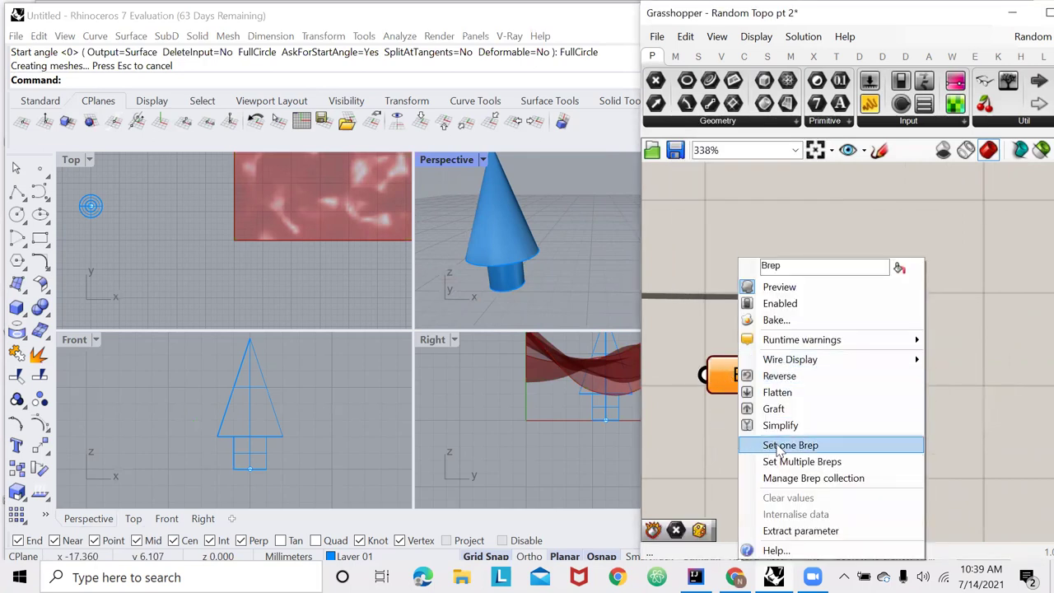
click(805, 444)
click(508, 239)
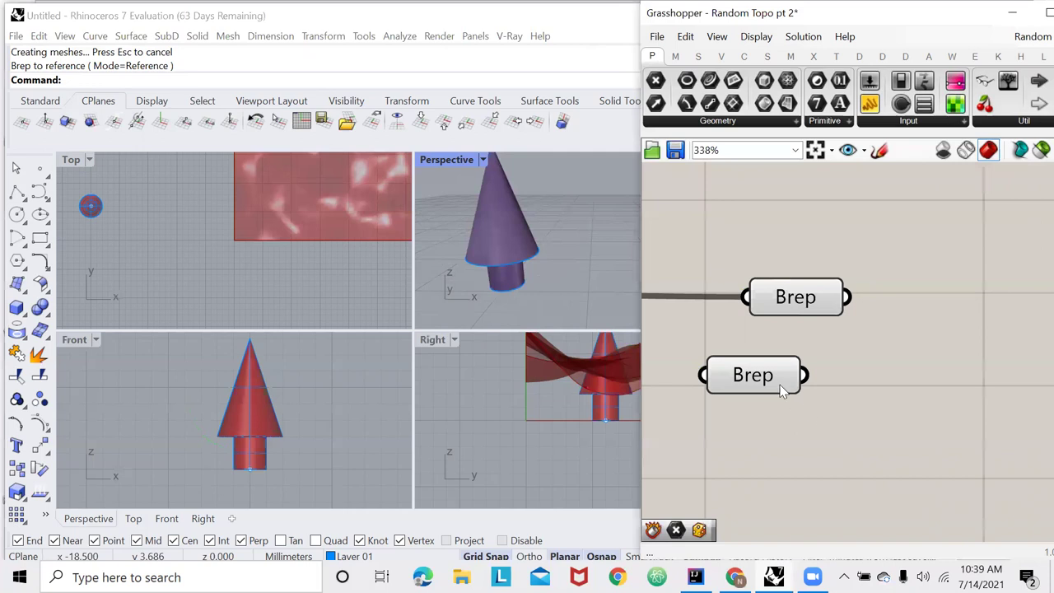
drag(789, 389, 811, 389)
- Add a Point parameter below the tree's Brep and reference the point at the base of the tree trunk
click(788, 416)
double_click(788, 416)
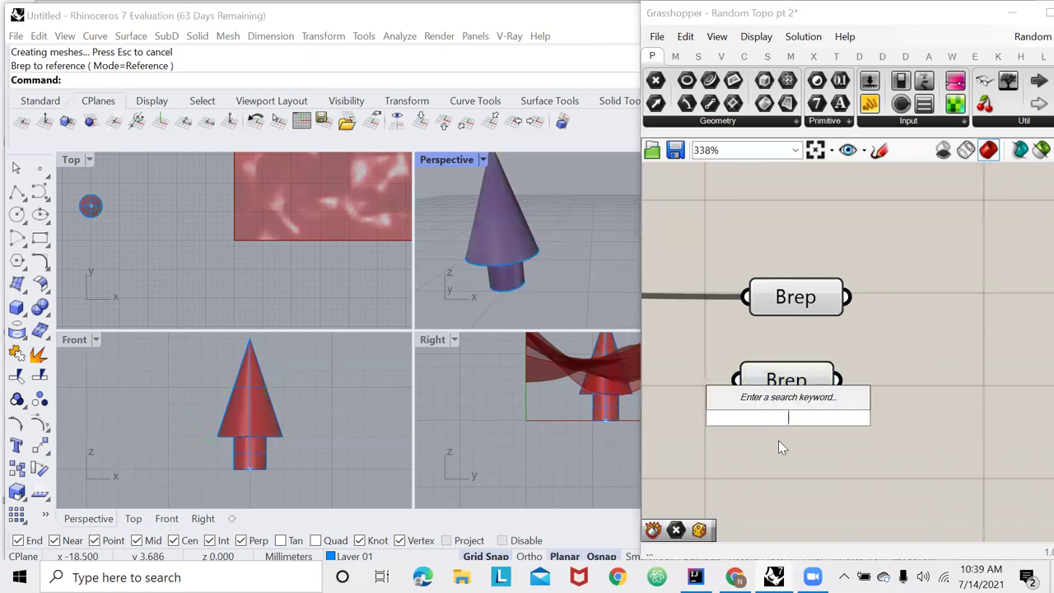
text(point)
key(Return)
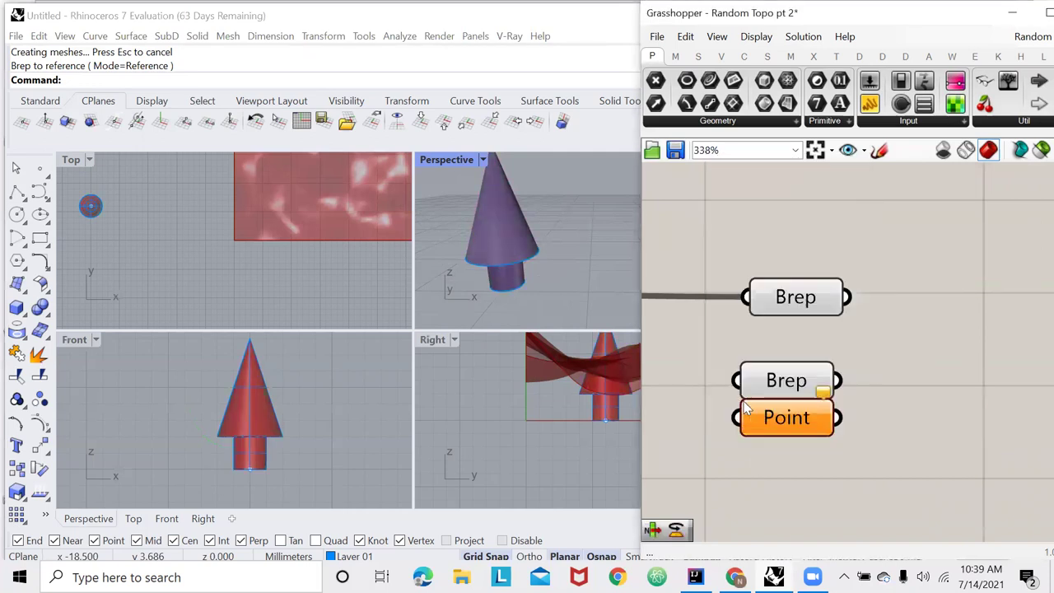
drag(779, 416, 777, 438)
right_click(784, 441)
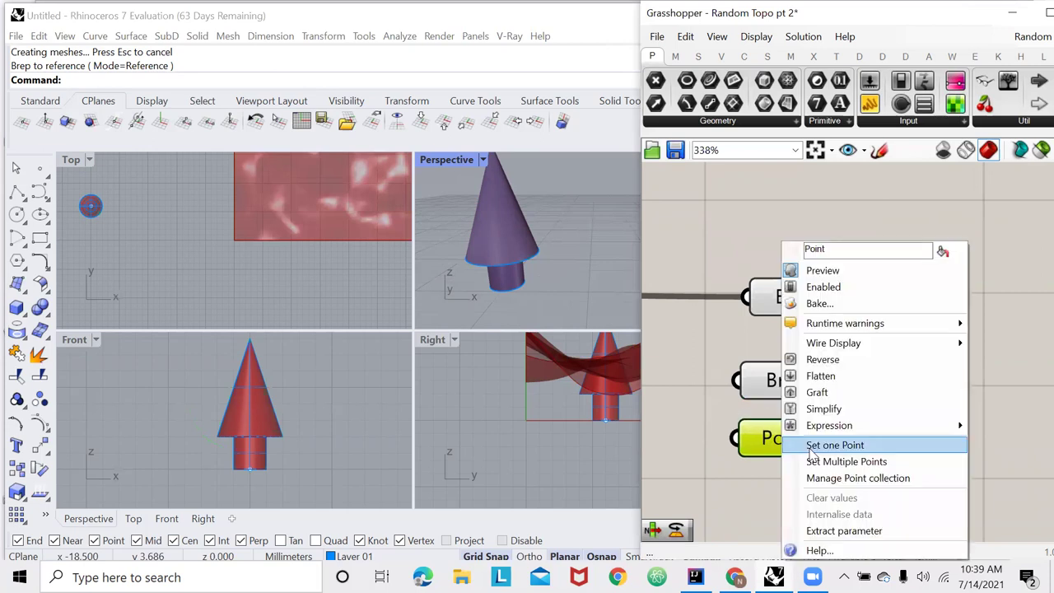
click(811, 442)
click(607, 423)
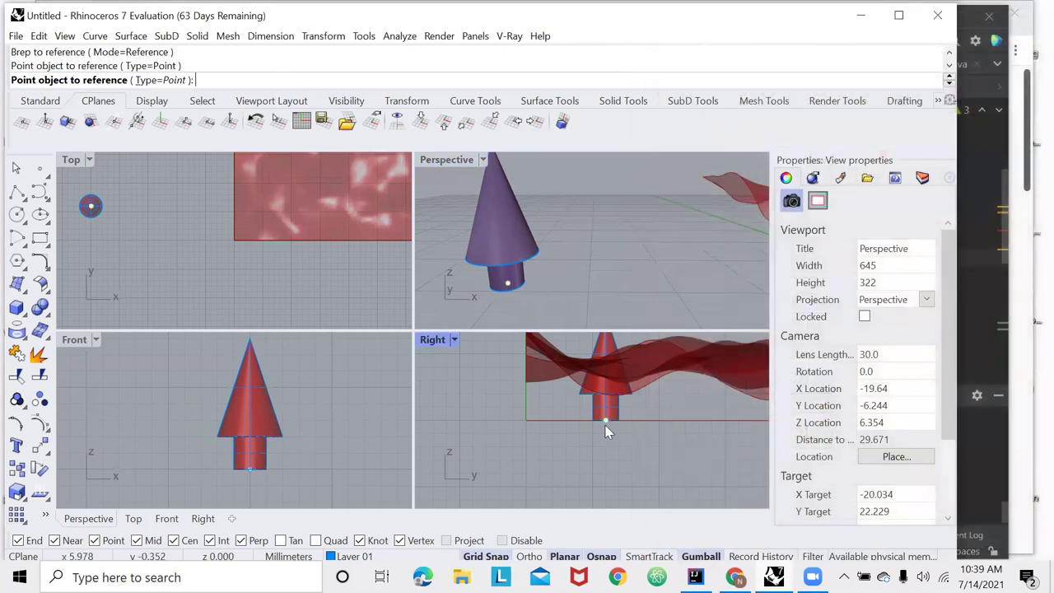
- Maximize the Perspective view and examine the tree and the terrain surface
double_click(442, 159)
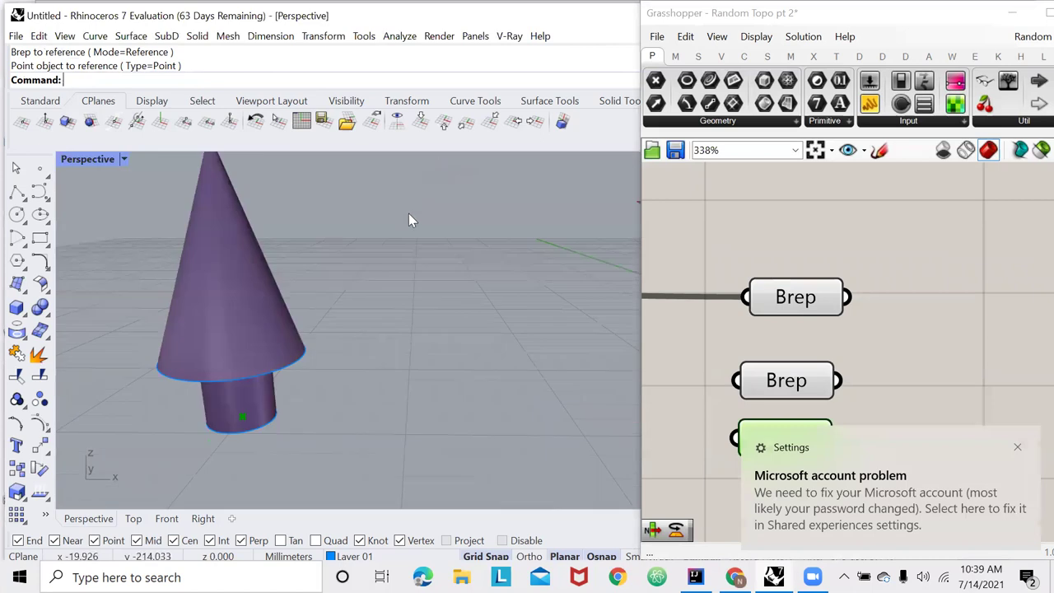
scroll(310, 320, down, 10)
scroll(308, 340, up, 4)
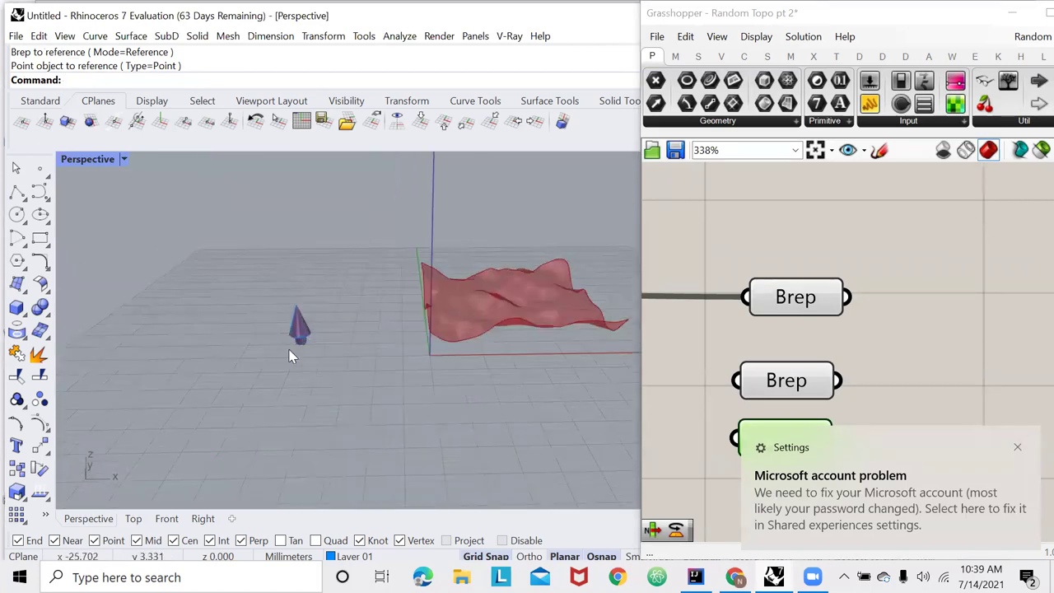
scroll(291, 353, down, 7)
click(1015, 449)
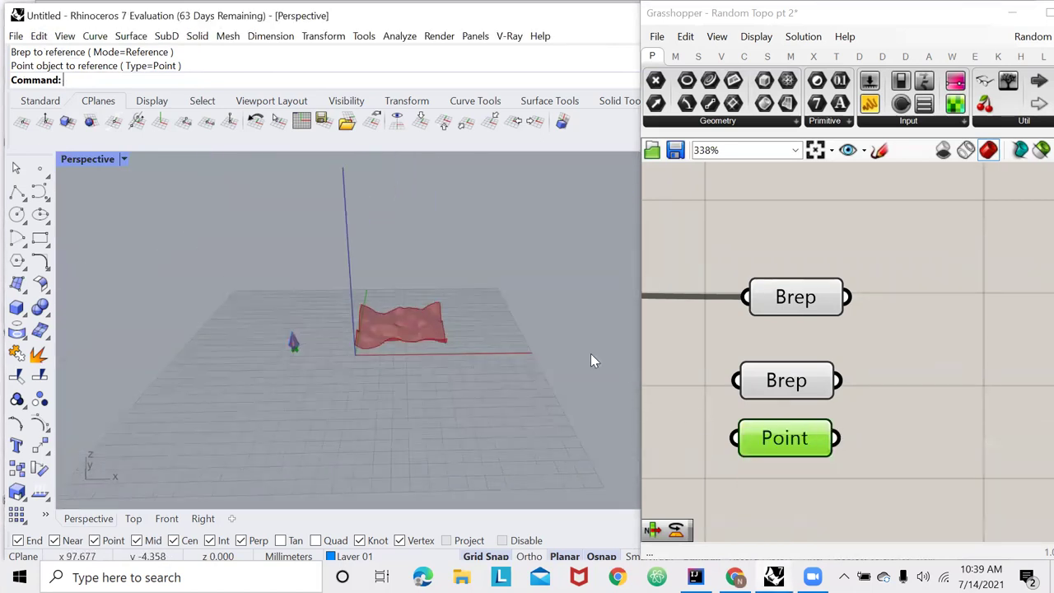
right_drag(461, 370, 444, 390)
scroll(440, 349, up, 5)
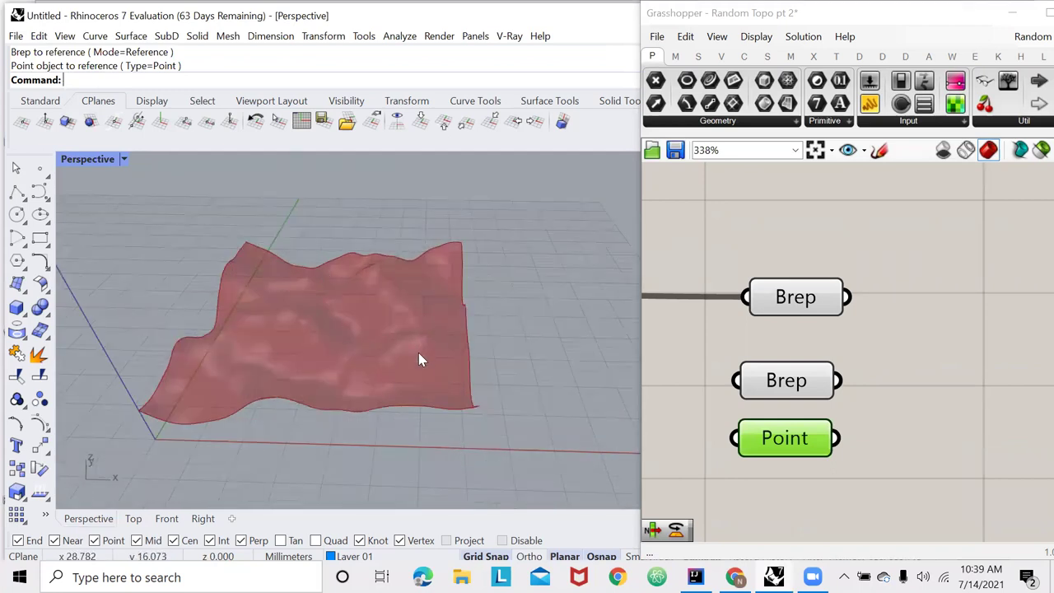
- Rename the tree's Brep parameter to "tree brep"
right_click(780, 288)
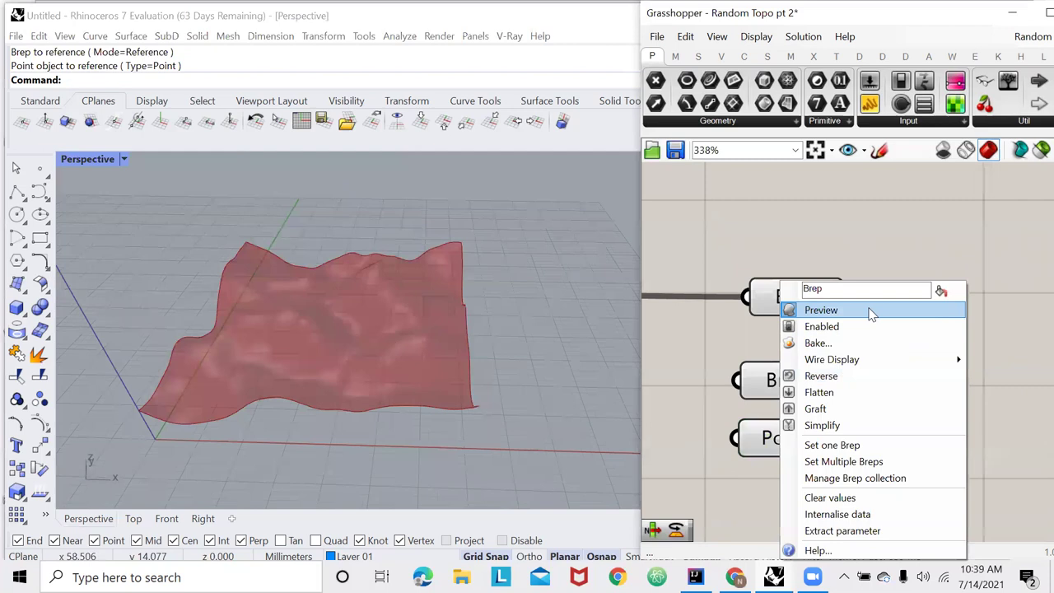
text(tree)
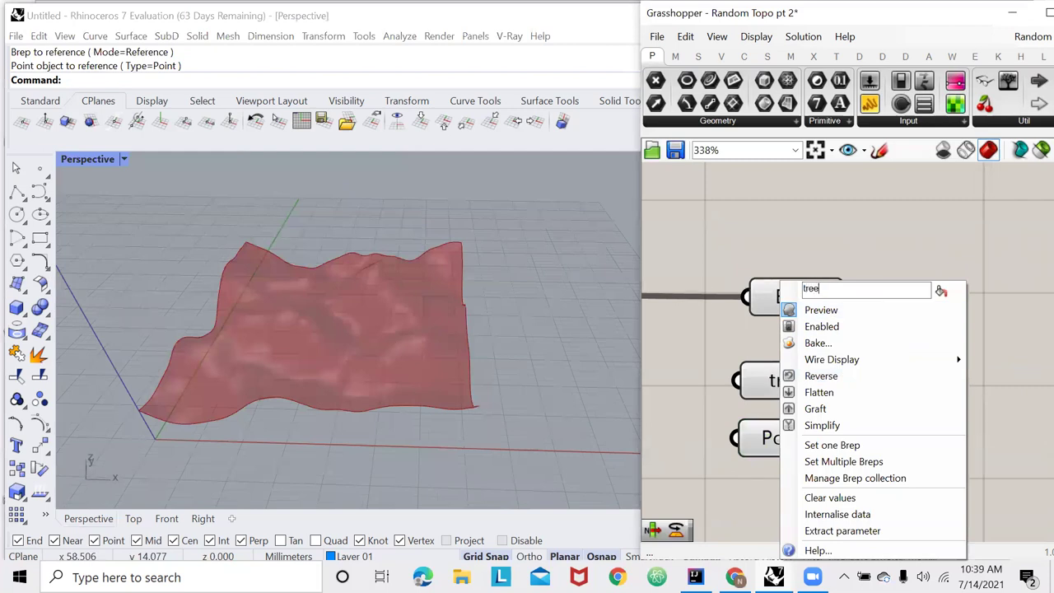
text( brep)
key(Return)
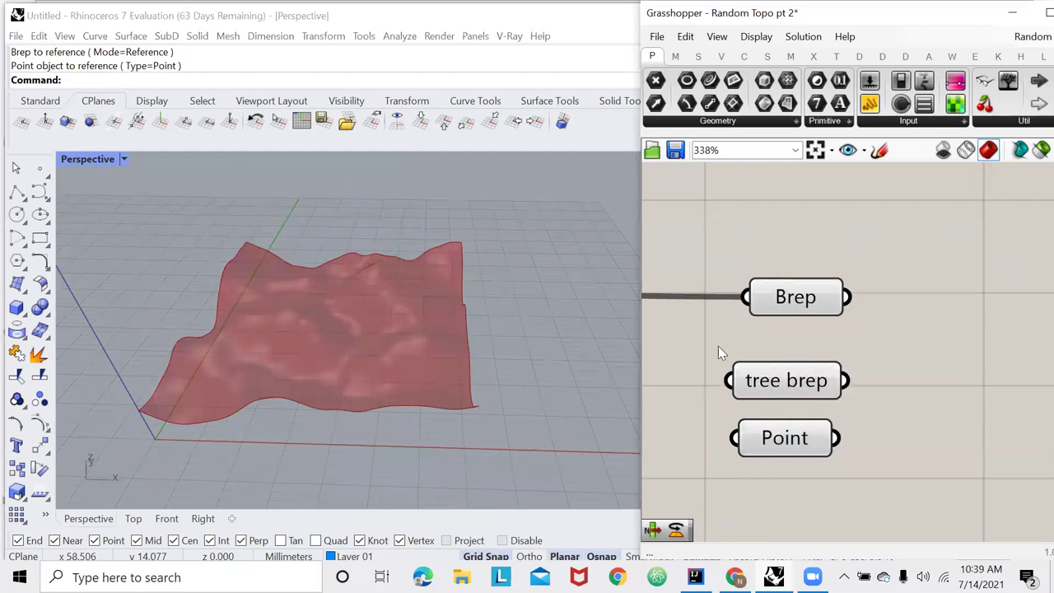
- Add a Populate Geometry component beside the terrain's Brep parameter
scroll(718, 350, down, 3)
double_click(841, 306)
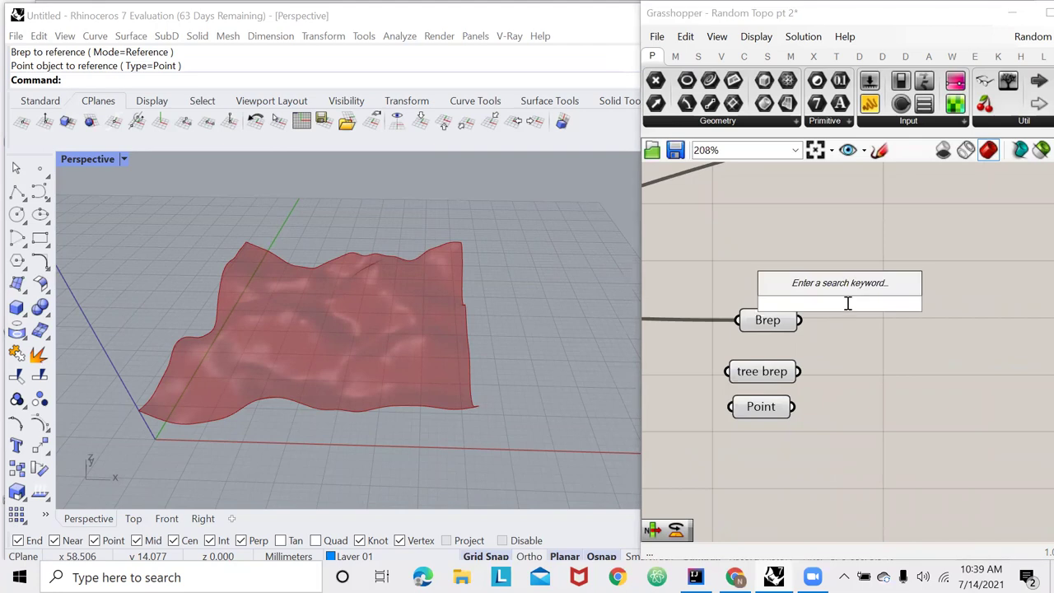
text(pop)
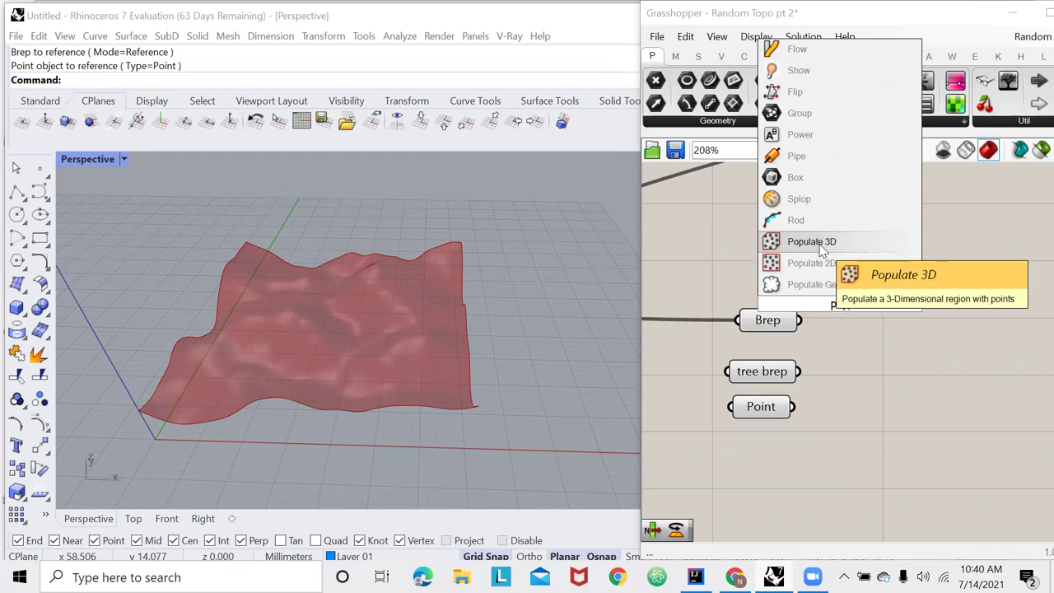
click(825, 286)
drag(831, 305, 887, 350)
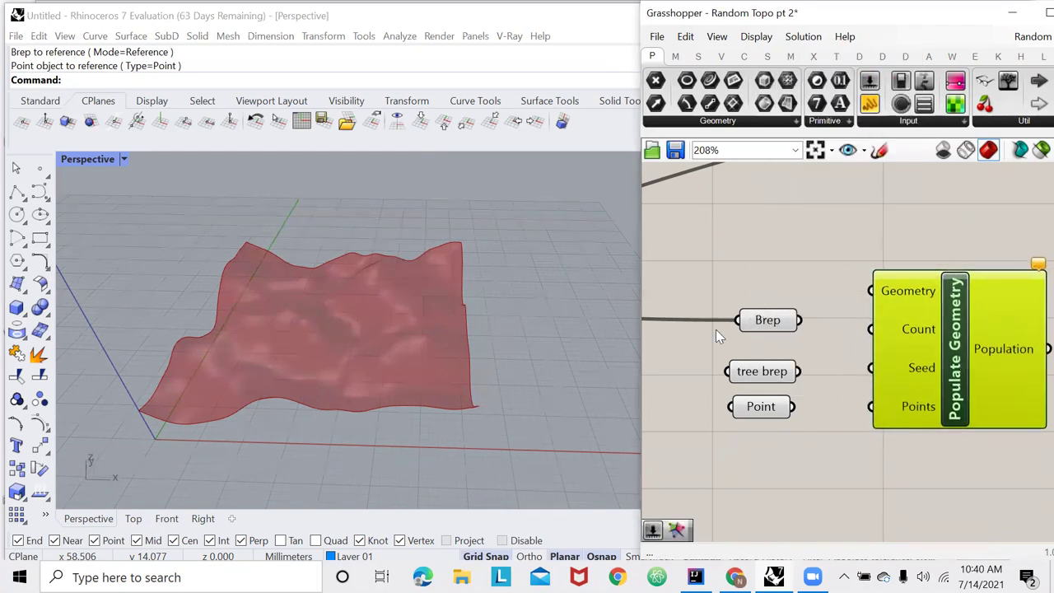
- Connect the terrain's Brep to the Geometry input of Populate Geometry and position the component beside the parameters
scroll(716, 329, down, 3)
drag(765, 321, 809, 304)
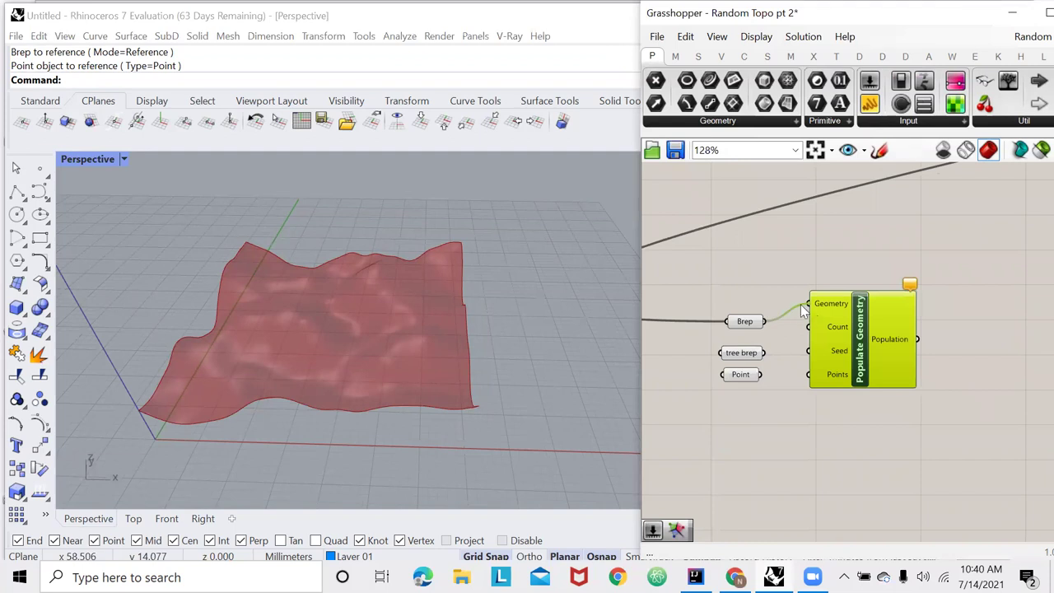
drag(864, 333, 889, 336)
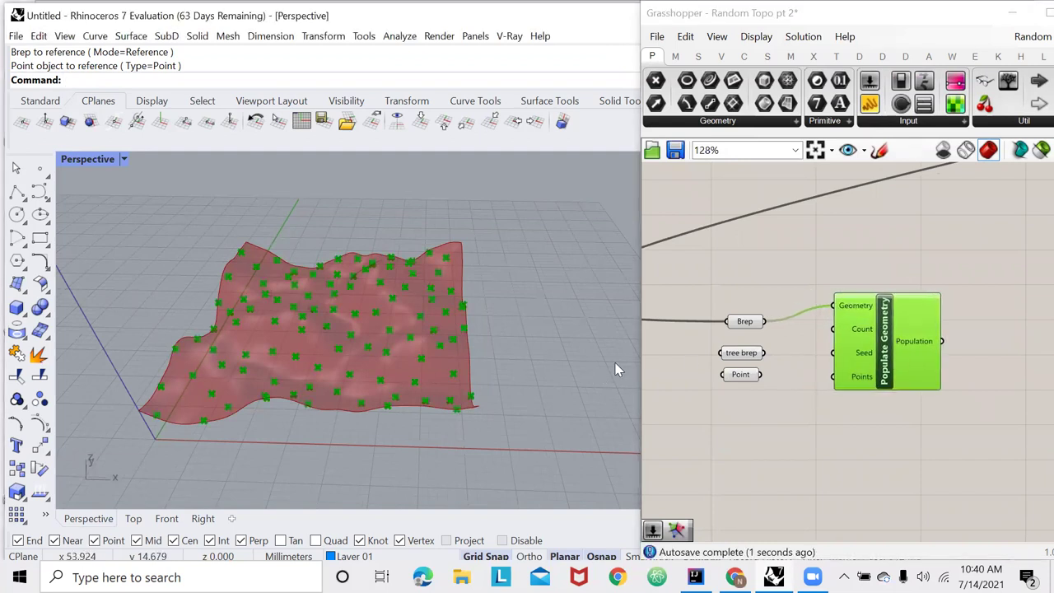
click(751, 271)
scroll(751, 297, down, 2)
right_drag(524, 381, 461, 365)
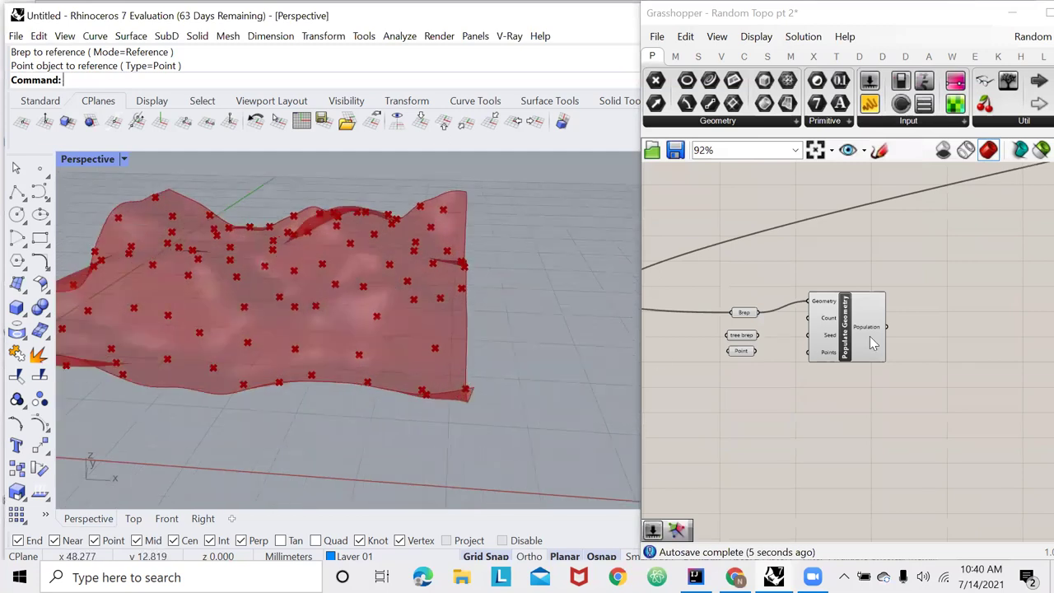
drag(870, 341, 847, 346)
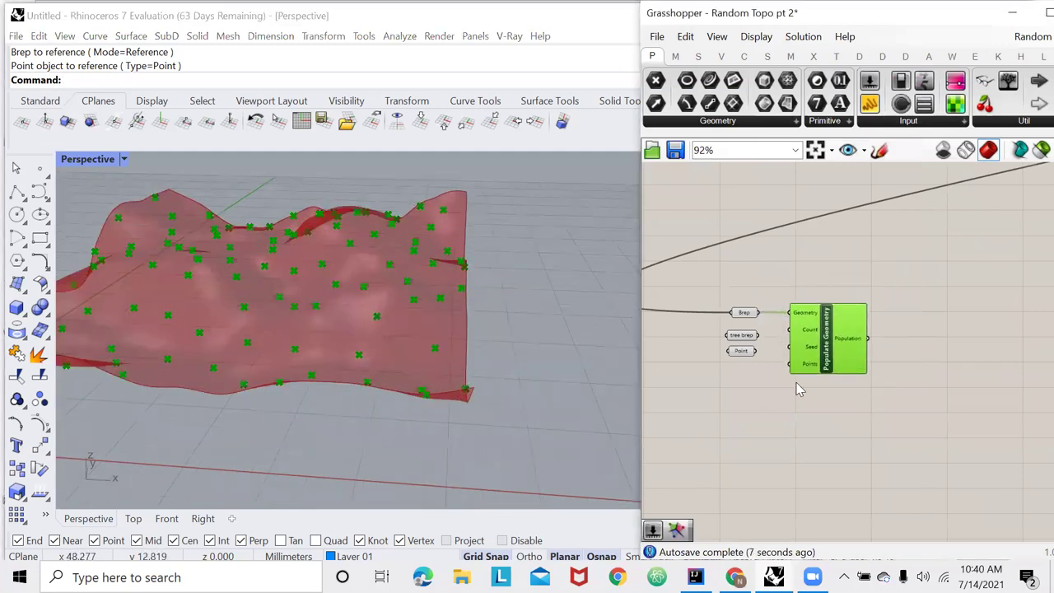
click(807, 383)
scroll(830, 372, down, 2)
scroll(830, 372, up, 3)
scroll(866, 372, down, 2)
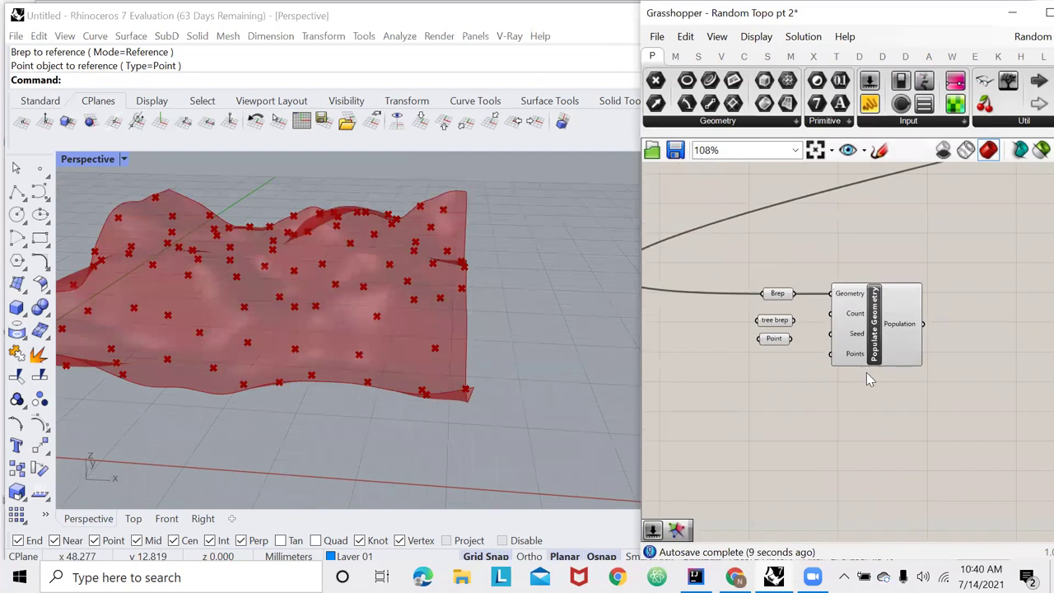
- Add a number slider set to 120 and connect it to the Count input of Populate Geometry
scroll(774, 389, up, 3)
double_click(773, 389)
text(12)
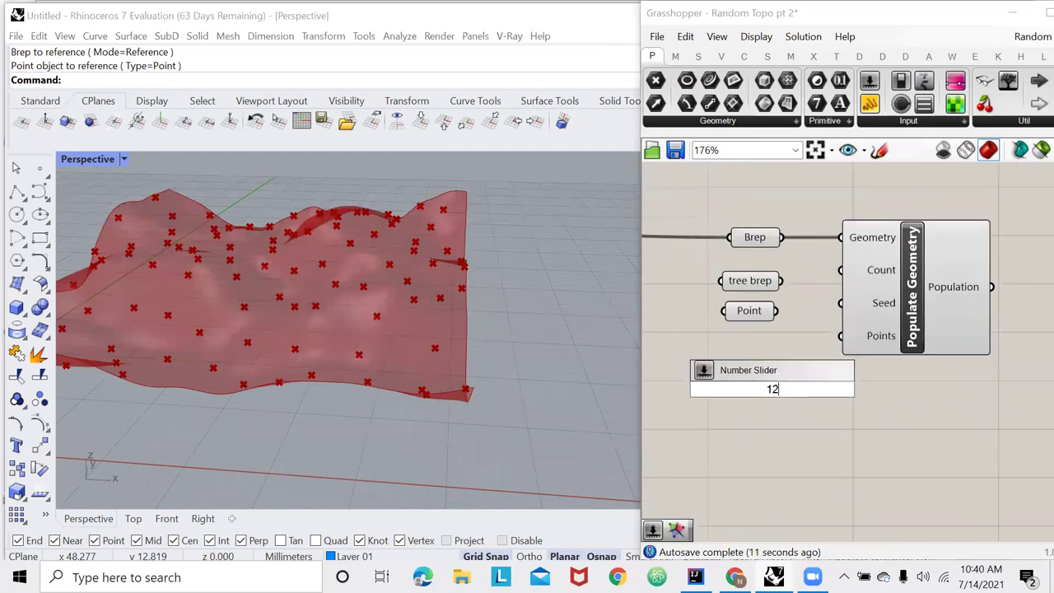
text(0)
key(Return)
drag(838, 396, 851, 283)
scroll(850, 282, down, 3)
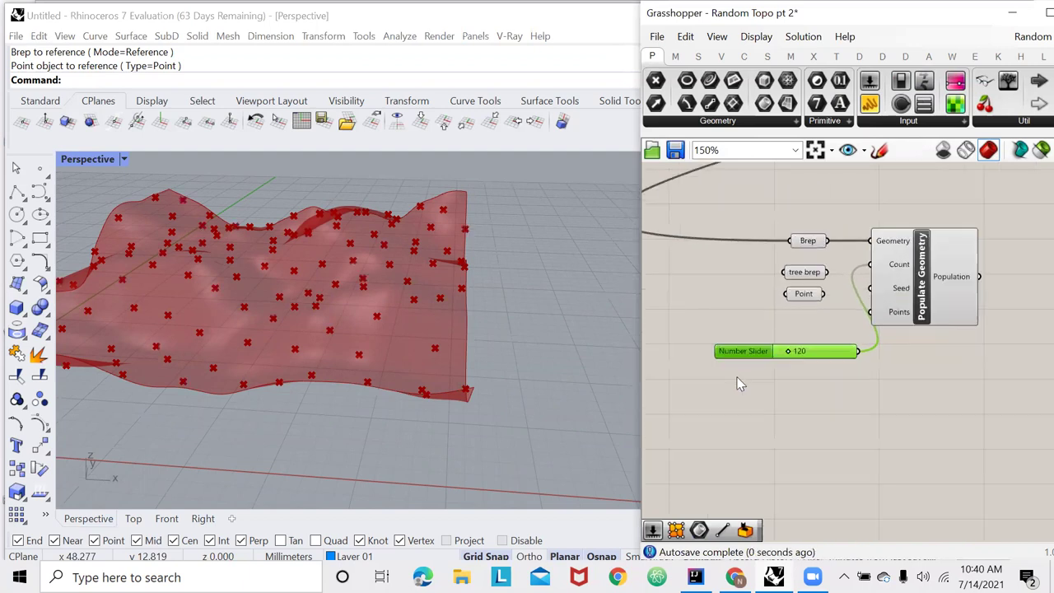
- Rename the count slider to "number of trees"
scroll(745, 344, up, 3)
right_click(746, 340)
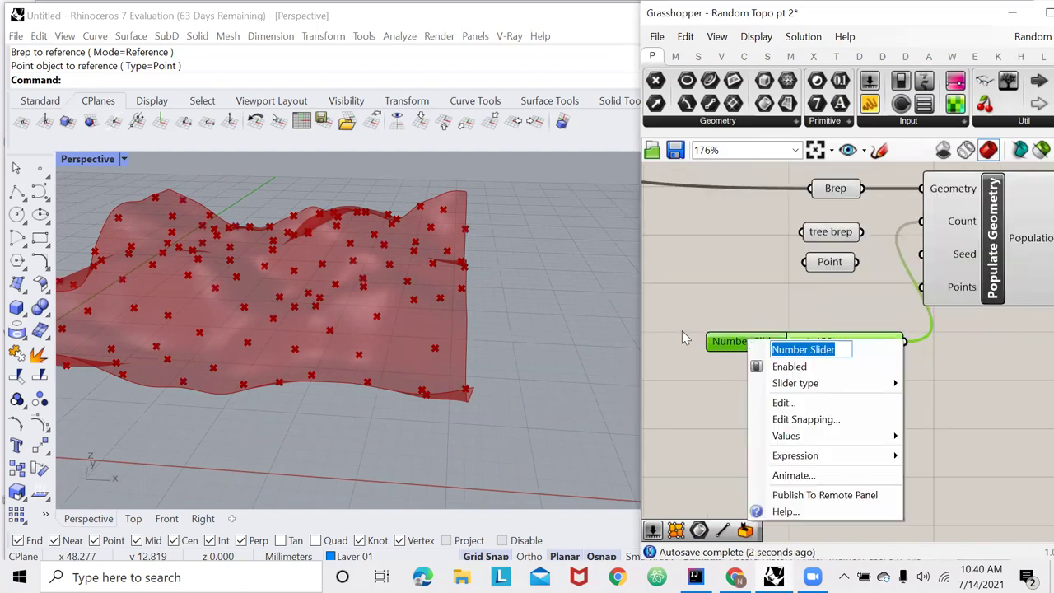
text(number of trees)
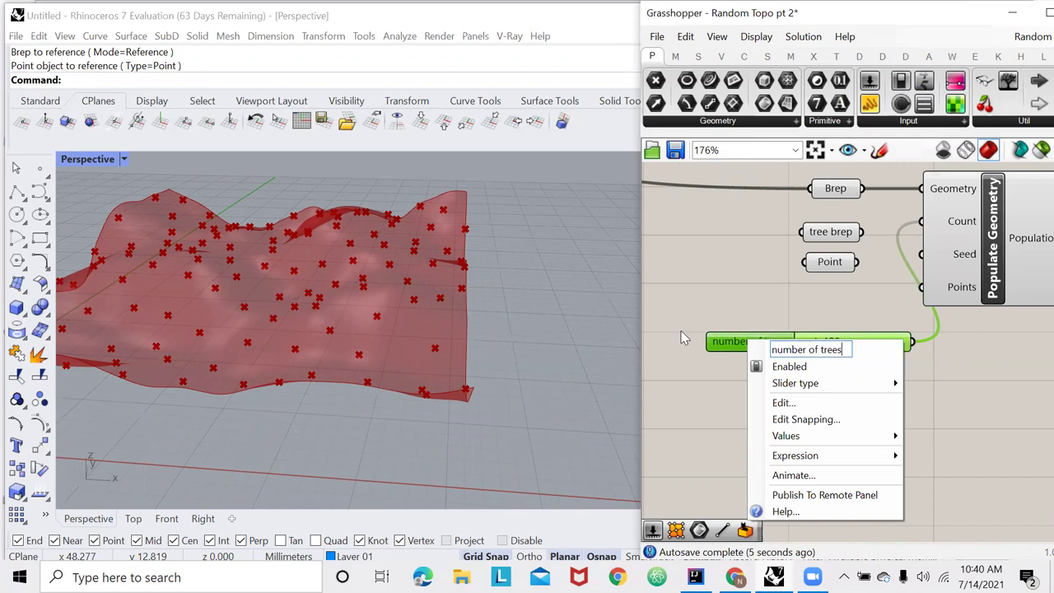
key(Return)
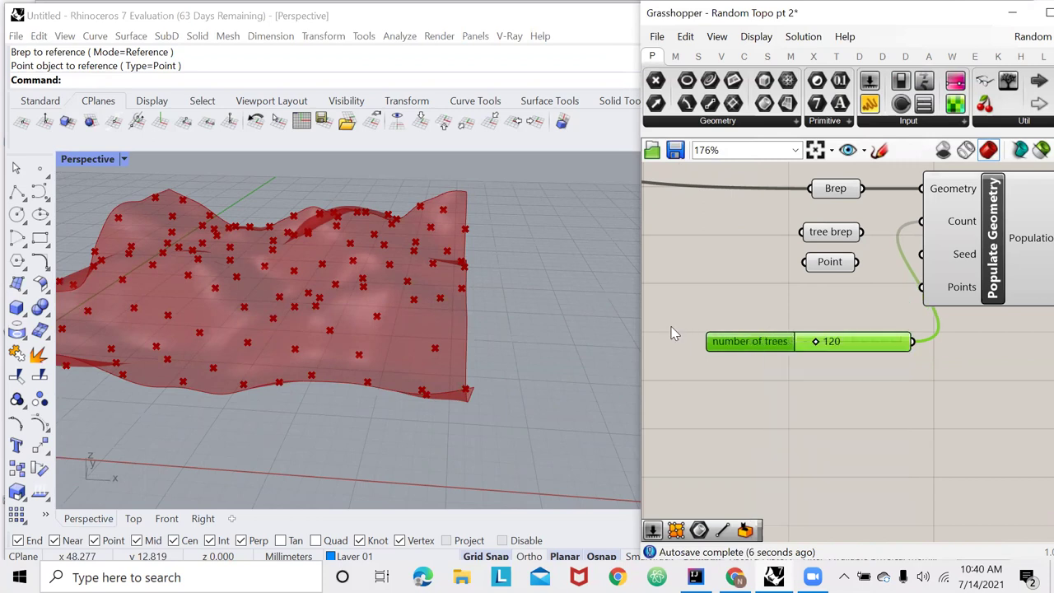
scroll(945, 289, down, 3)
scroll(932, 280, up, 2)
double_click(932, 281)
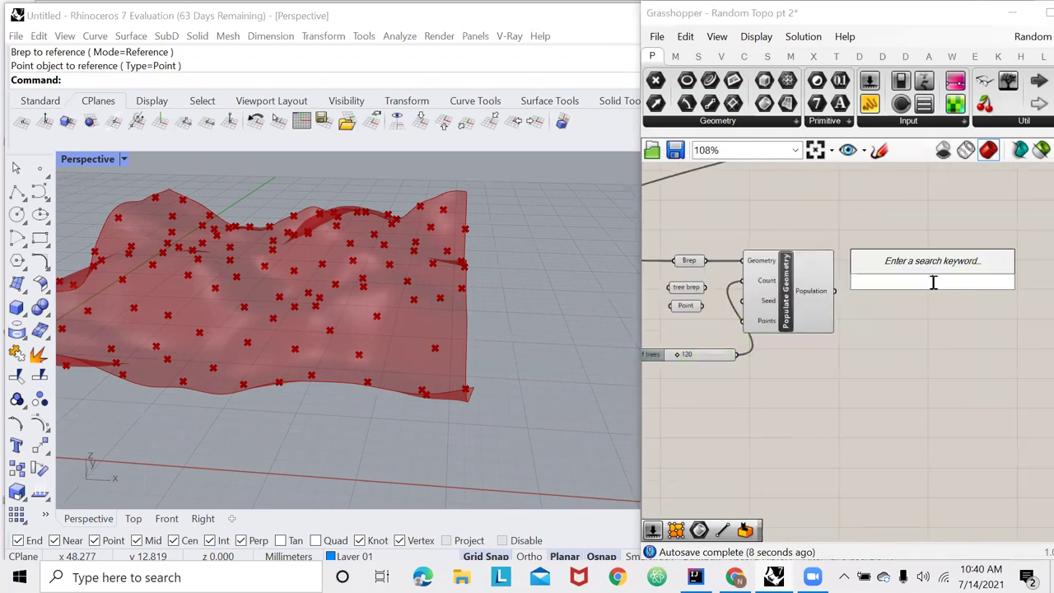
scroll(856, 292, down, 1)
scroll(830, 292, up, 2)
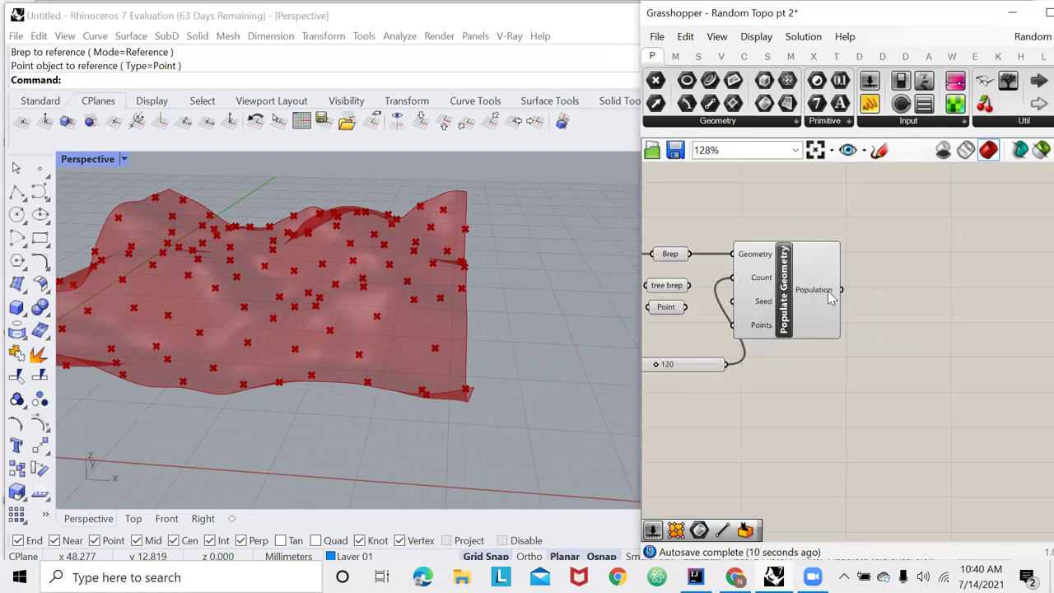
drag(889, 238, 928, 313)
- Add a Larger Than component and place it to the right of Populate Geometry, leaving space between them
double_click(893, 287)
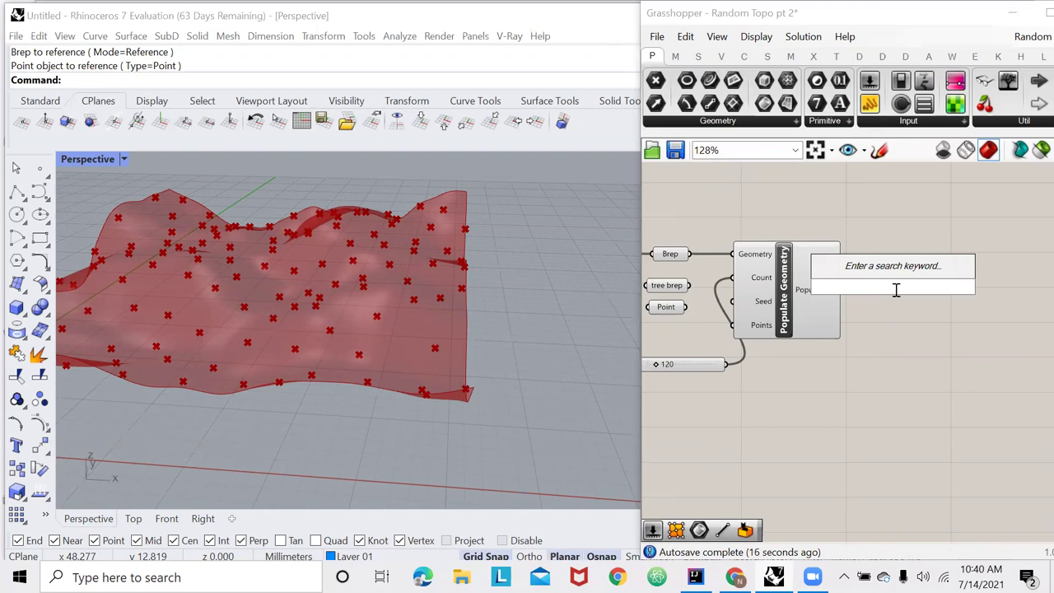
text(greater)
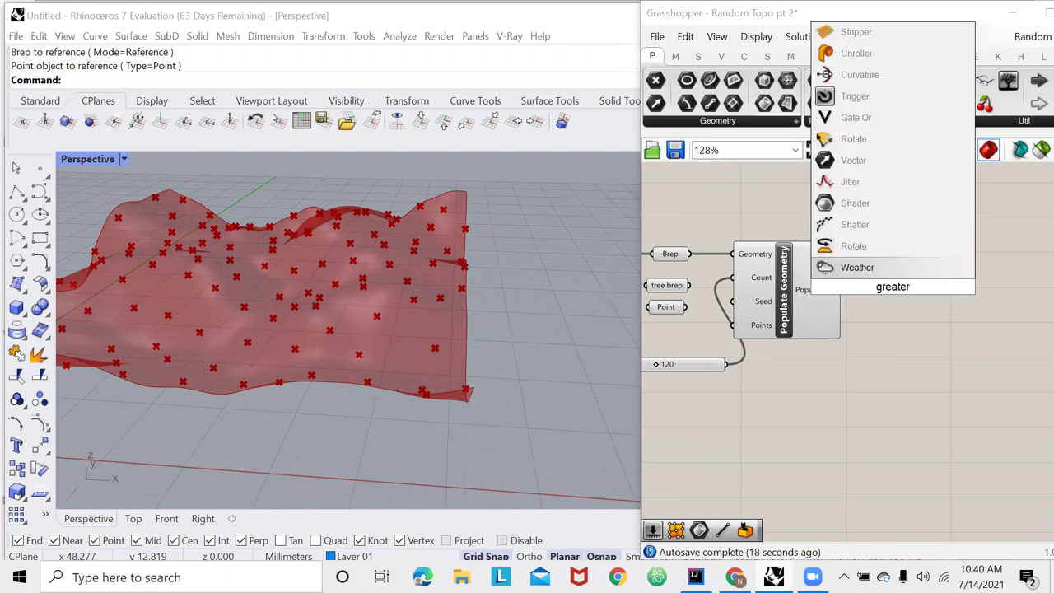
key(BackSpace)
key(BackSpace)
key(BackSpace)
key(BackSpace)
key(BackSpace)
key(BackSpace)
key(BackSpace)
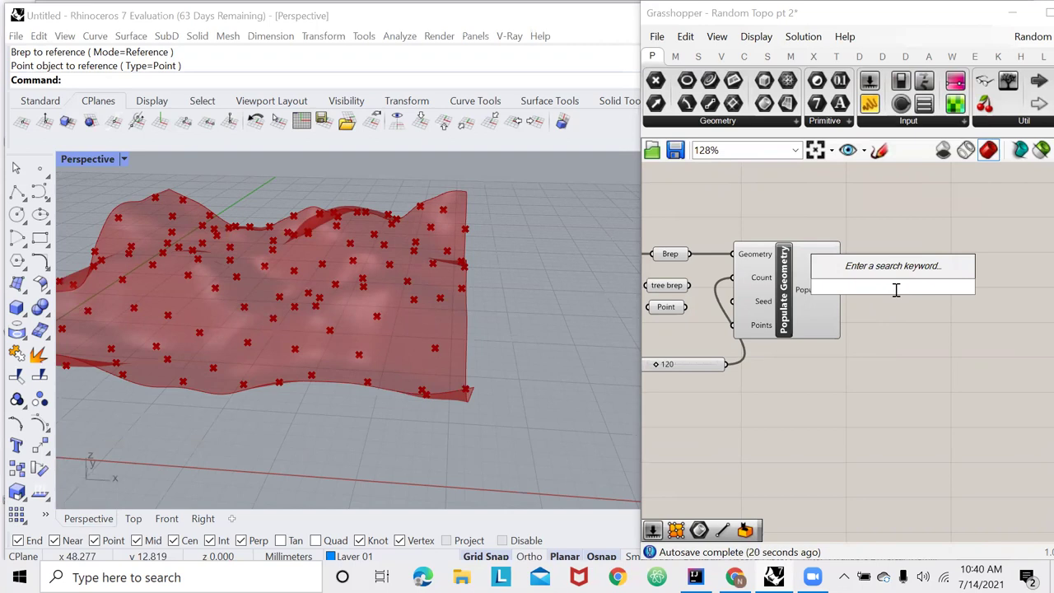
text(grea)
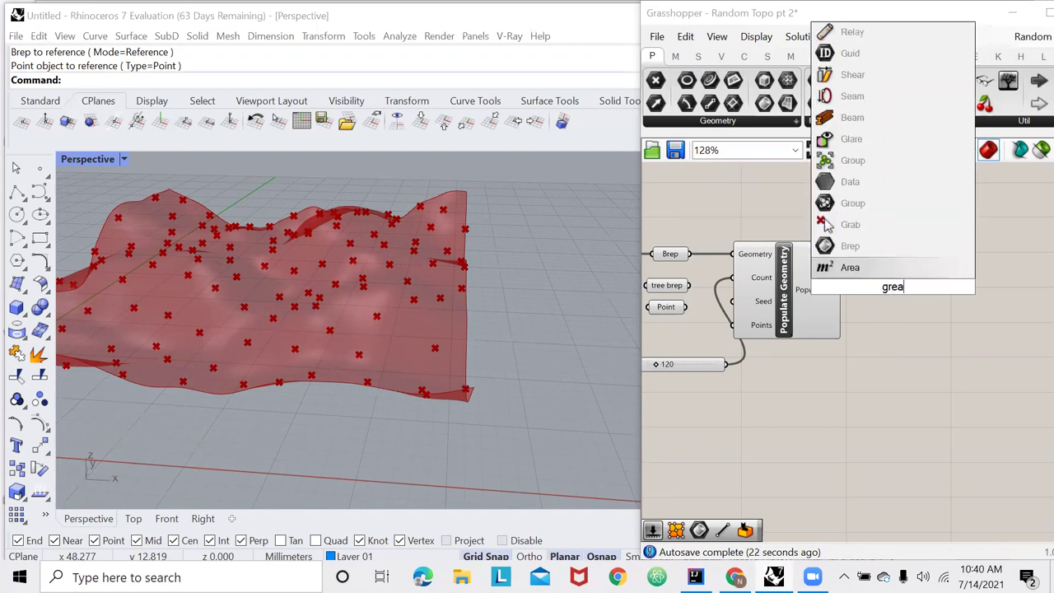
text(ter tha)
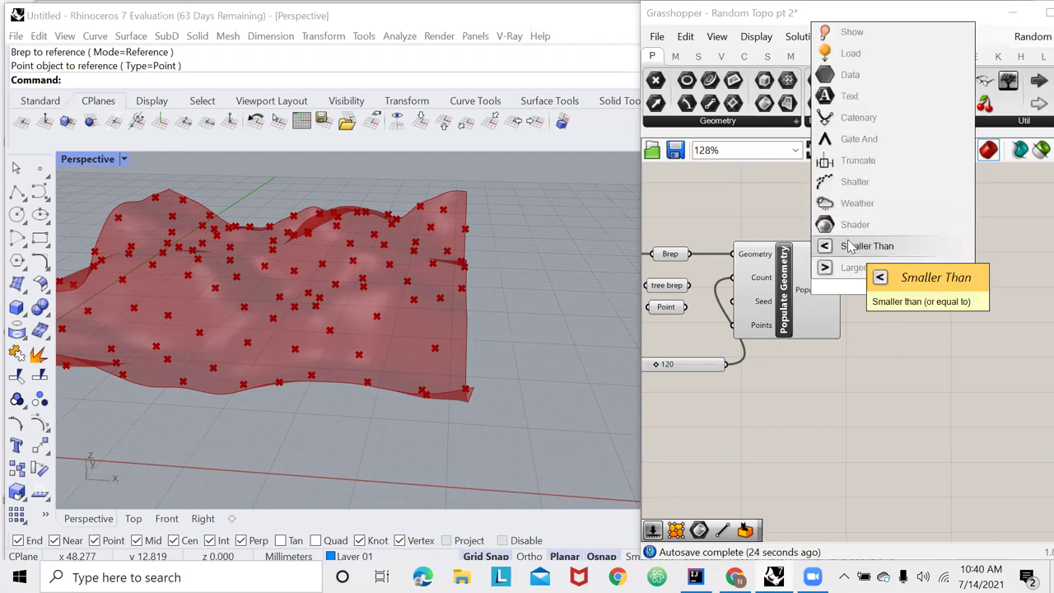
click(865, 267)
scroll(831, 281, down, 1)
scroll(830, 281, down, 1)
drag(870, 287, 1011, 296)
click(837, 334)
- Add a Deconstruct Vector component beside Populate Geometry and connect the Population output to its Vector input
double_click(859, 273)
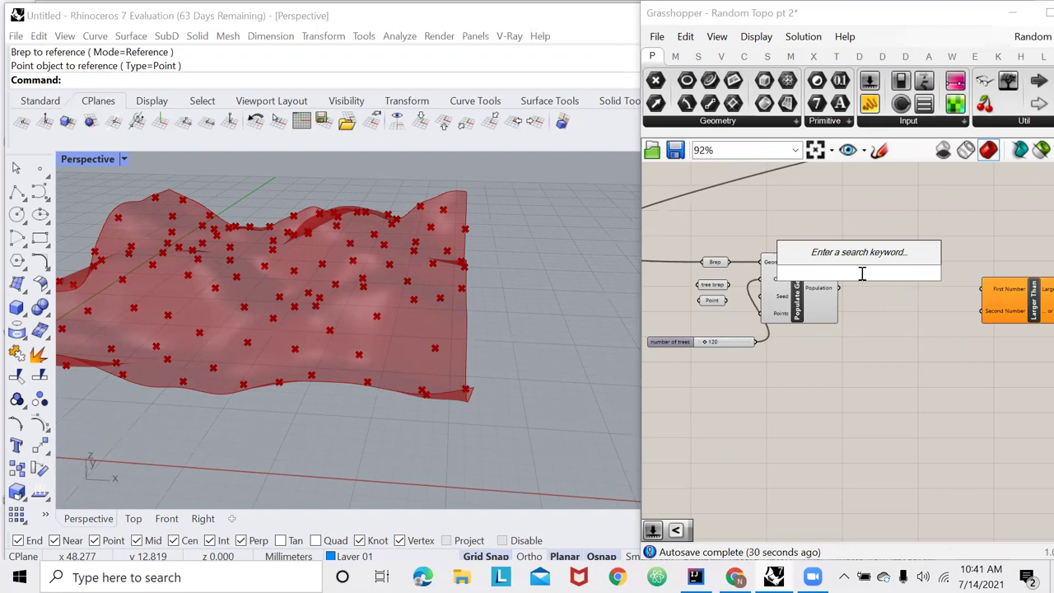
text(deconstruc)
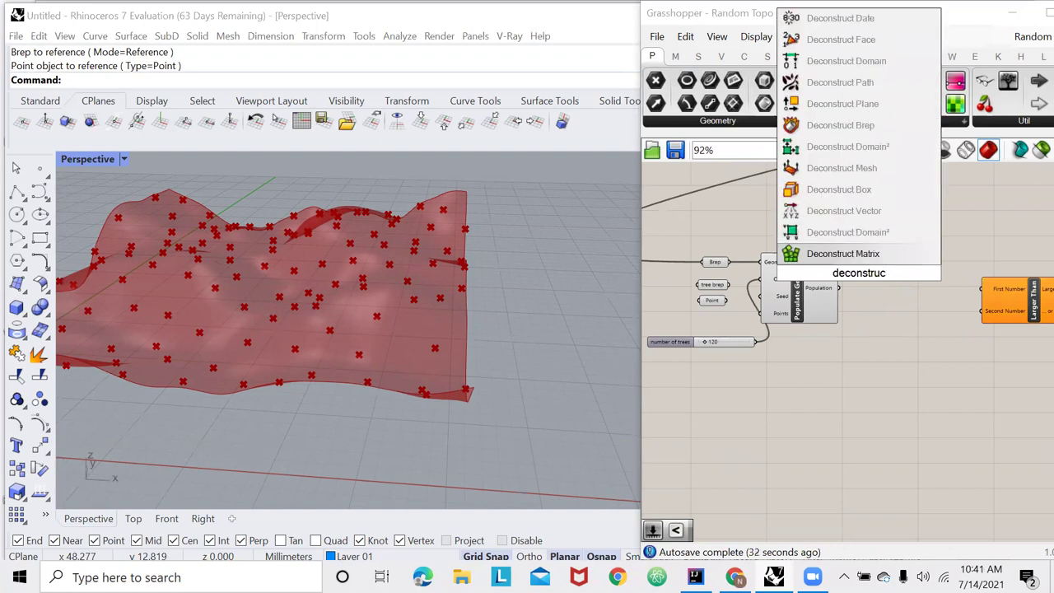
click(838, 213)
scroll(839, 265, up, 3)
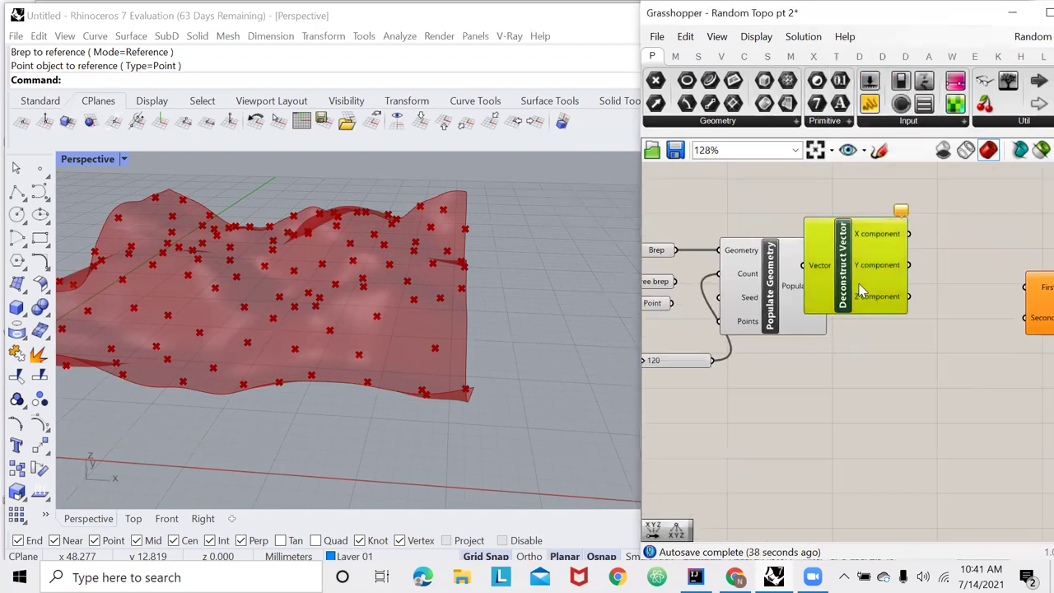
drag(853, 297, 909, 304)
mouse_move(800, 293)
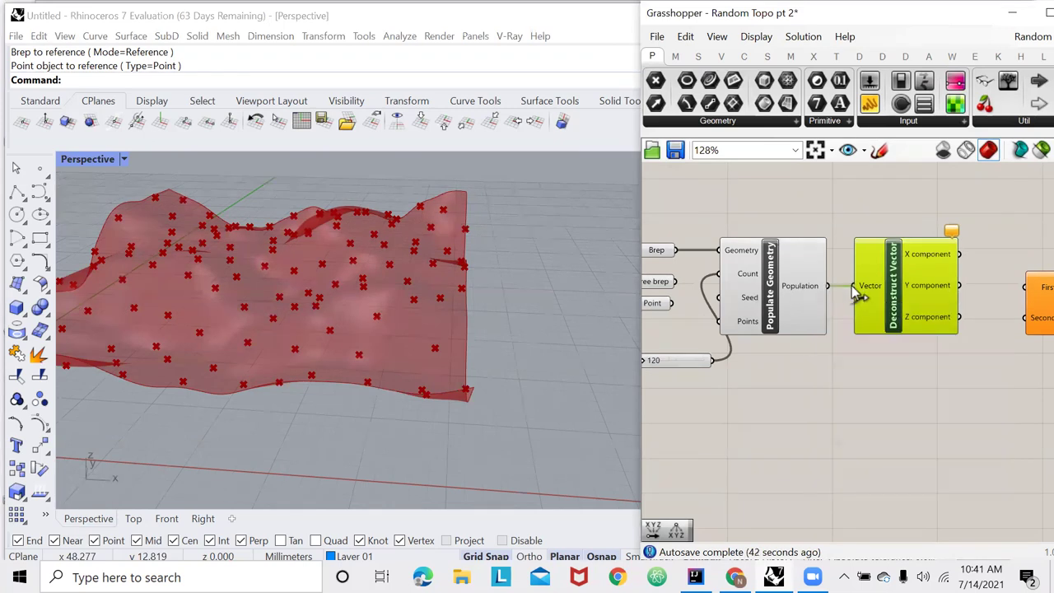
drag(851, 286, 854, 286)
click(811, 357)
scroll(809, 358, down, 2)
scroll(891, 344, up, 4)
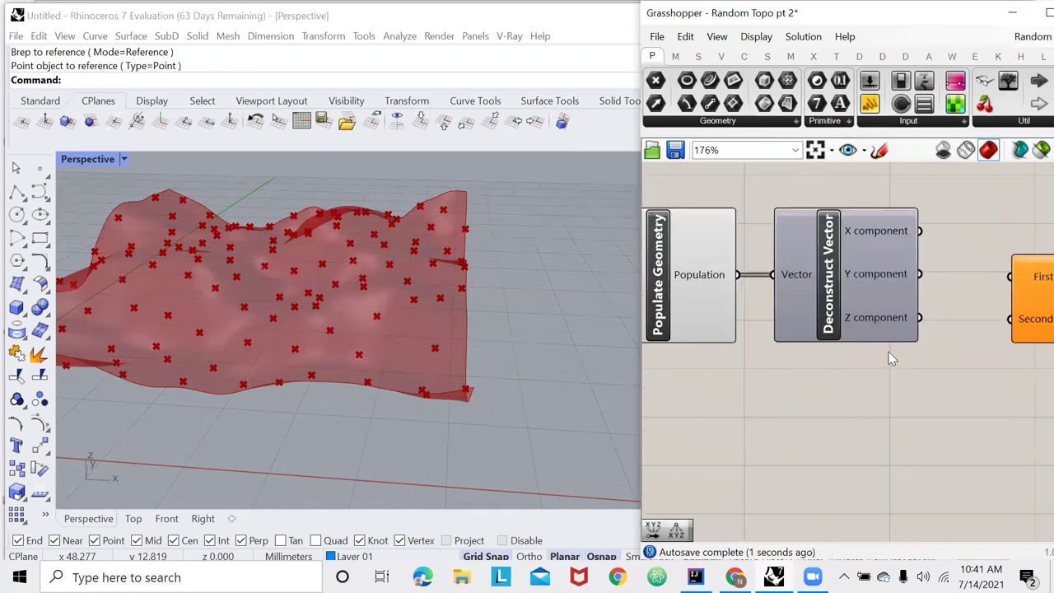
scroll(844, 330, down, 2)
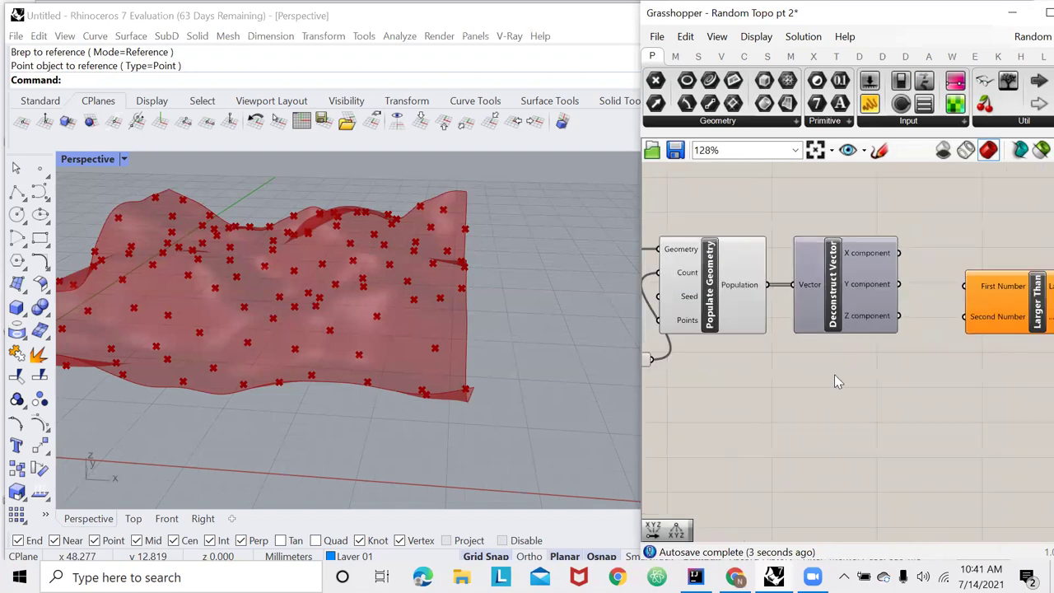
- Add a Deconstruct point component below Deconstruct Vector and connect the Population output to its Point input
double_click(834, 374)
text(deconstruct poin)
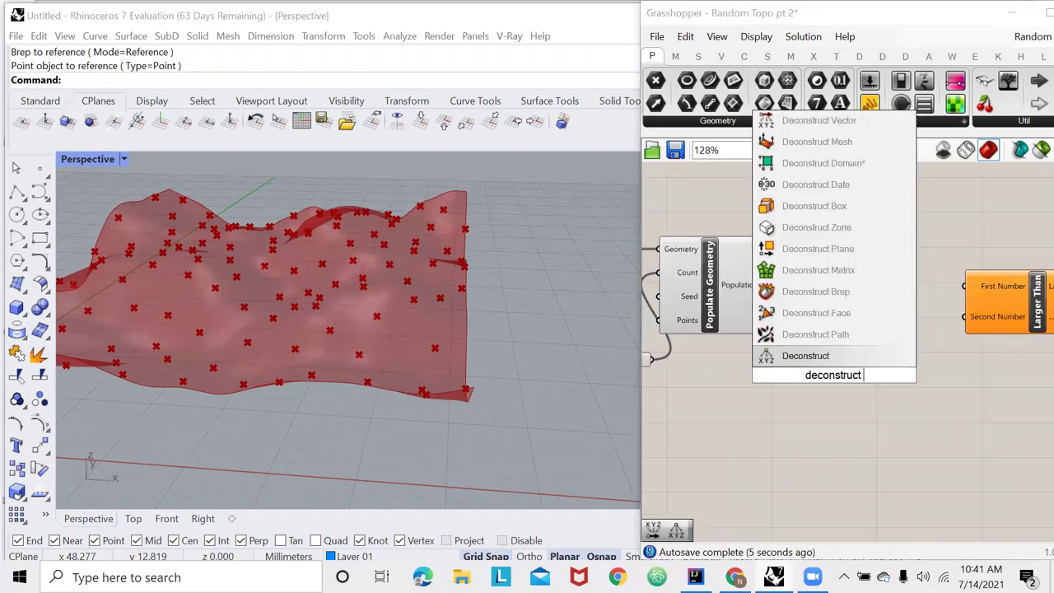
click(830, 357)
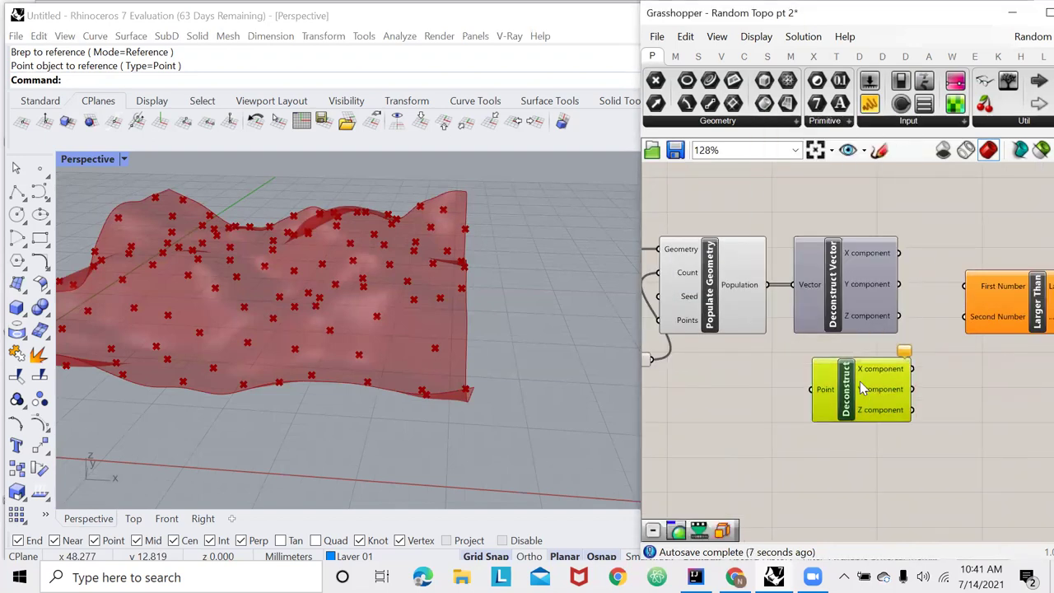
scroll(783, 295, up, 2)
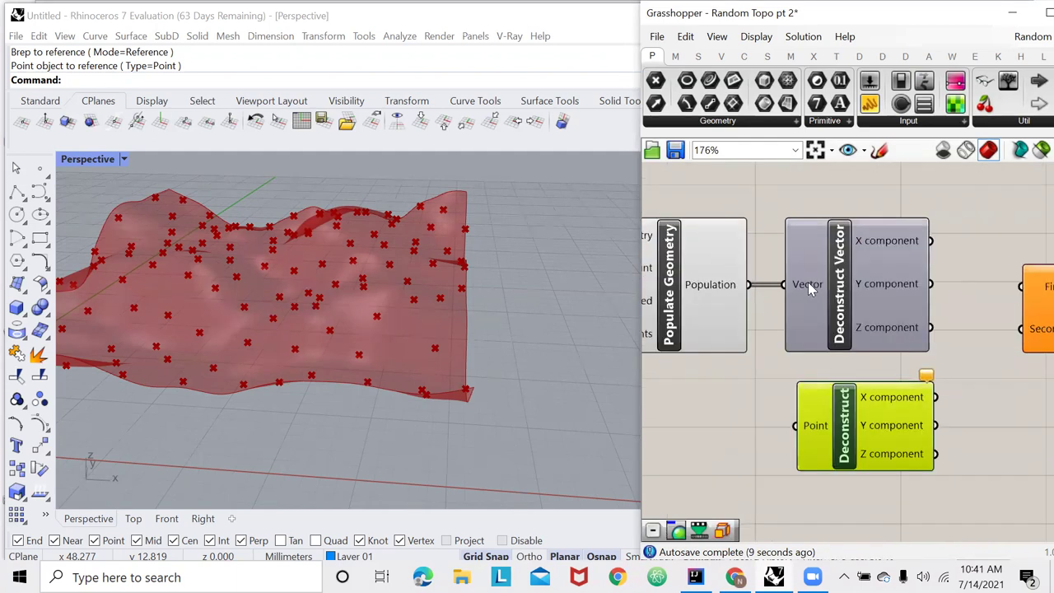
scroll(629, 297, down, 3)
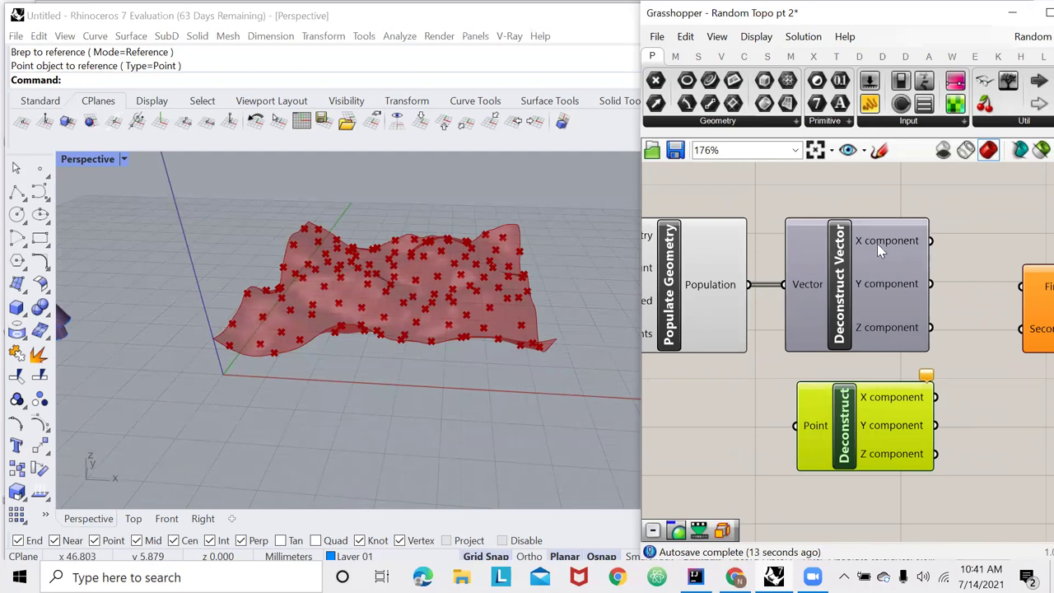
mouse_move(877, 237)
drag(751, 290, 795, 425)
- Delete the Deconstruct Vector component and move the Deconstruct point component into its place
mouse_move(897, 240)
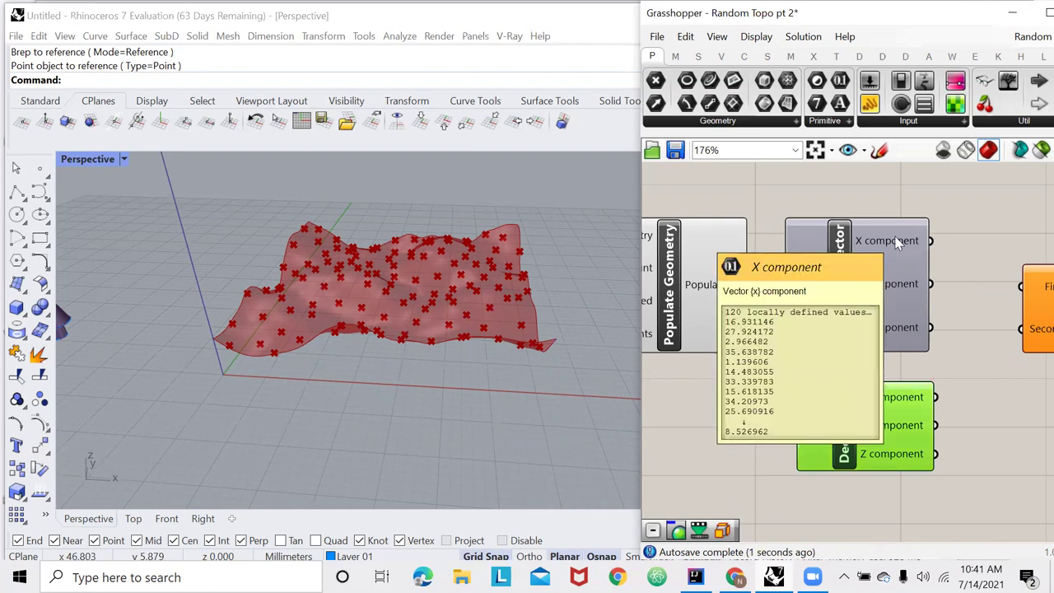
mouse_move(876, 396)
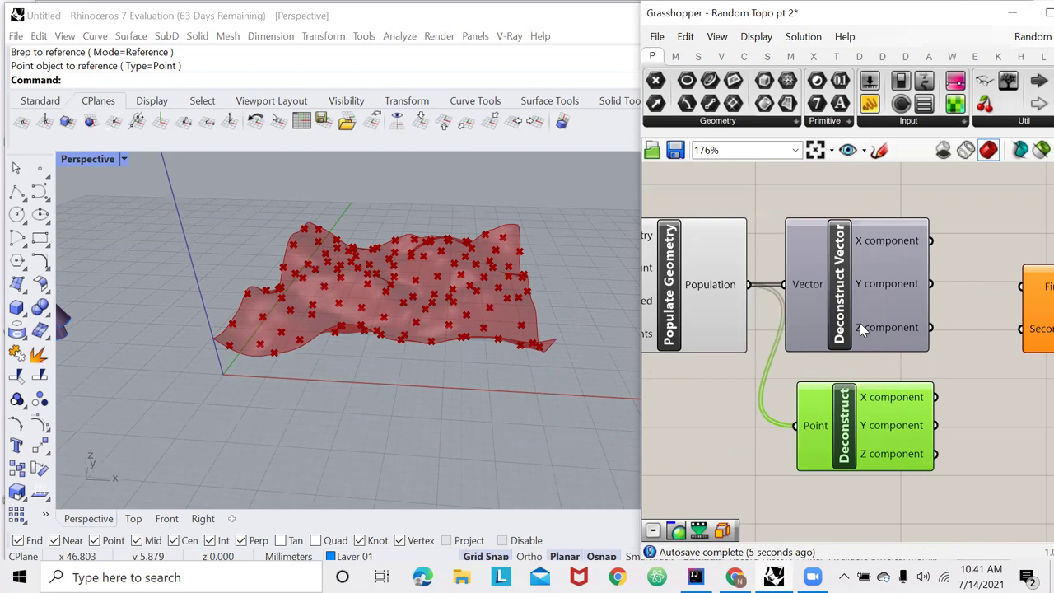
click(863, 310)
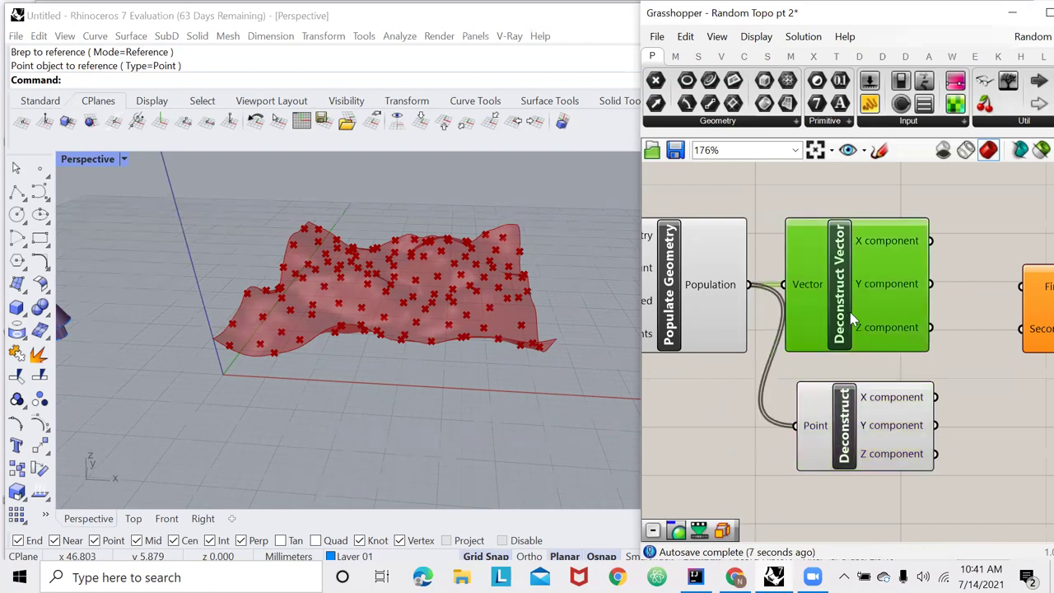
key(Delete)
drag(860, 397, 866, 306)
click(774, 380)
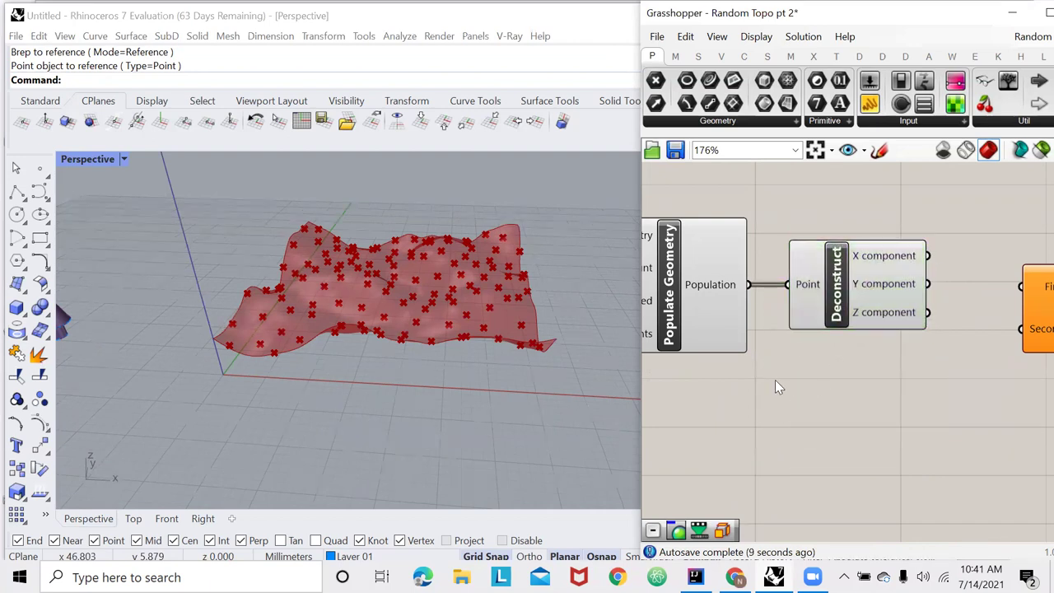
- Move Larger Than closer to Deconstruct and connect the Z component output to its First Number input
scroll(775, 379, down, 3)
scroll(778, 367, down, 2)
scroll(856, 359, up, 3)
drag(934, 357, 917, 380)
drag(875, 349, 874, 347)
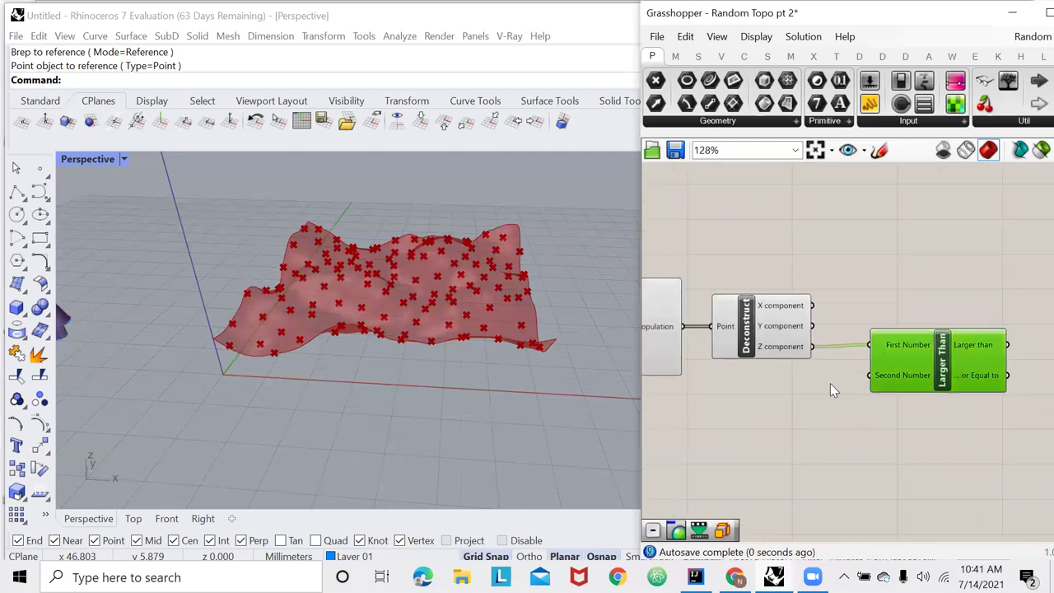
- Add a number slider set to 1.0 below Deconstruct and connect it to the Second Number input of Larger Than
double_click(804, 387)
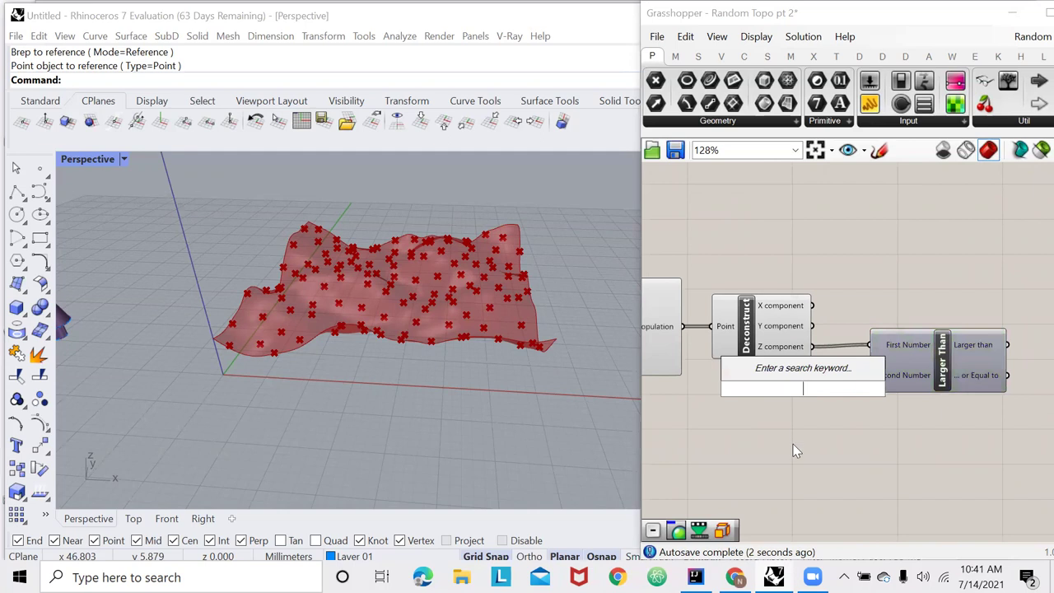
text(1.0)
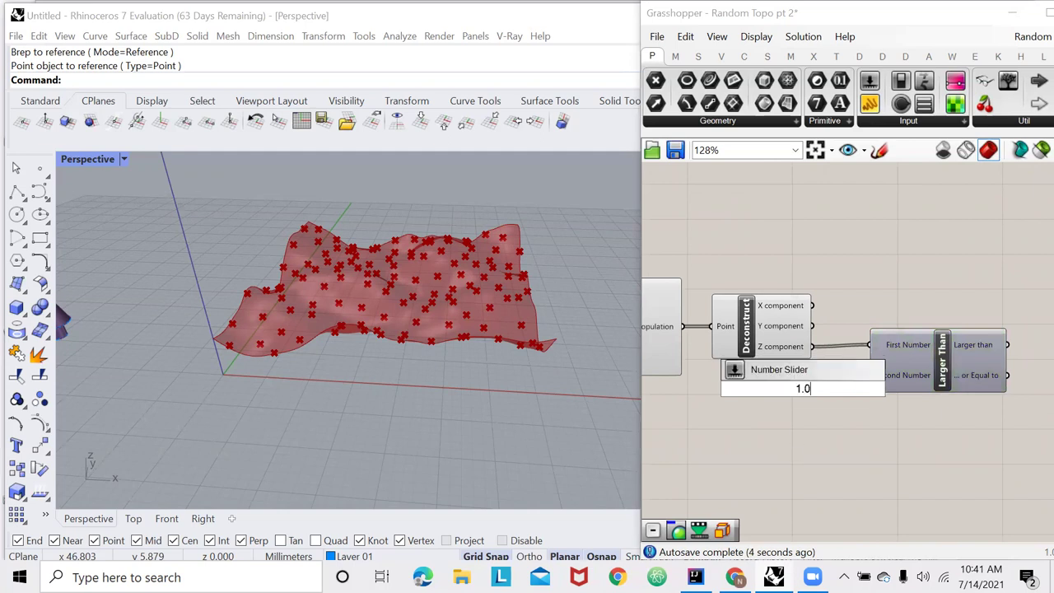
key(Return)
drag(815, 393, 775, 397)
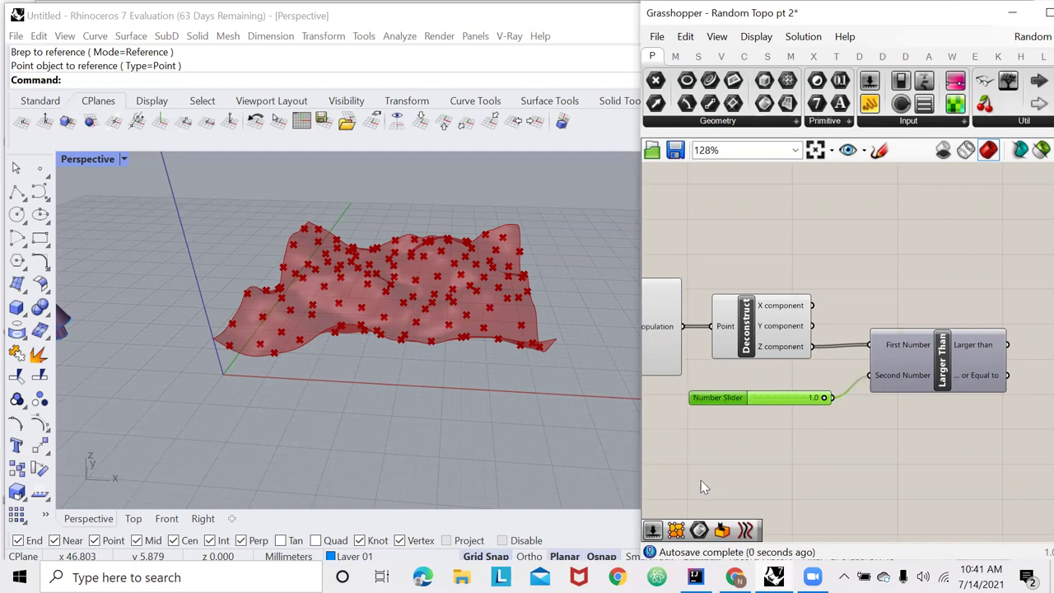
- Add a panel beside Larger Than, connect the Larger than output to it, and stretch the panel taller
scroll(701, 485, down, 2)
scroll(979, 387, up, 2)
double_click(963, 376)
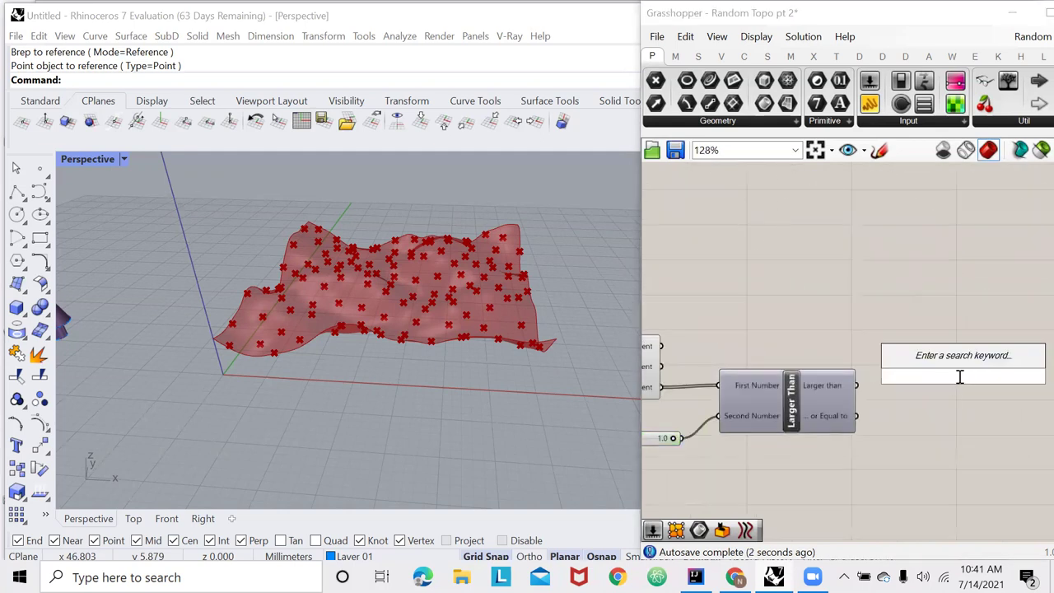
text(pann)
key(BackSpace)
key(BackSpace)
key(BackSpace)
key(BackSpace)
text(//)
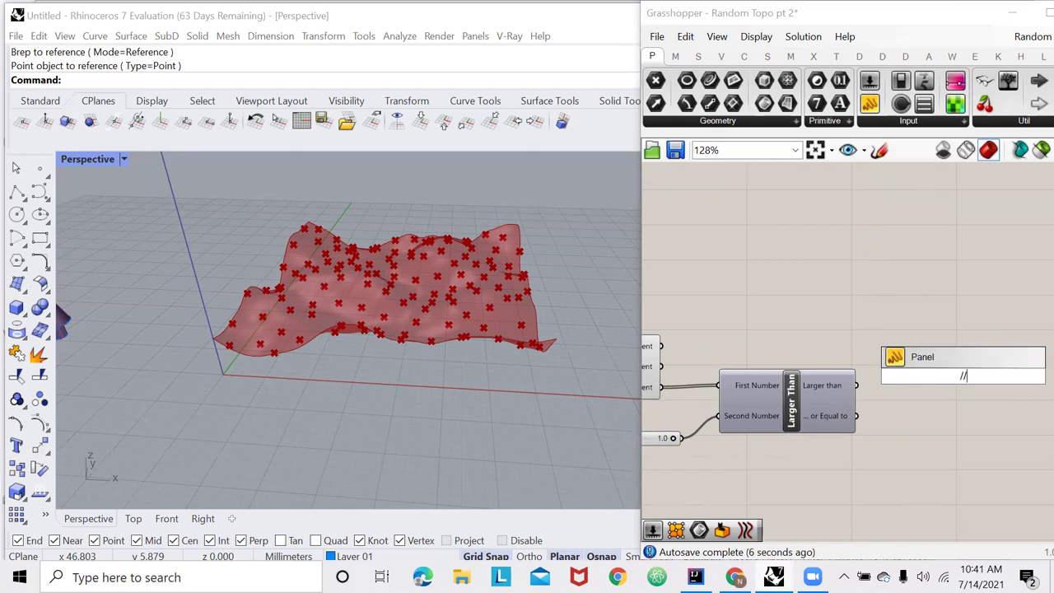
key(Return)
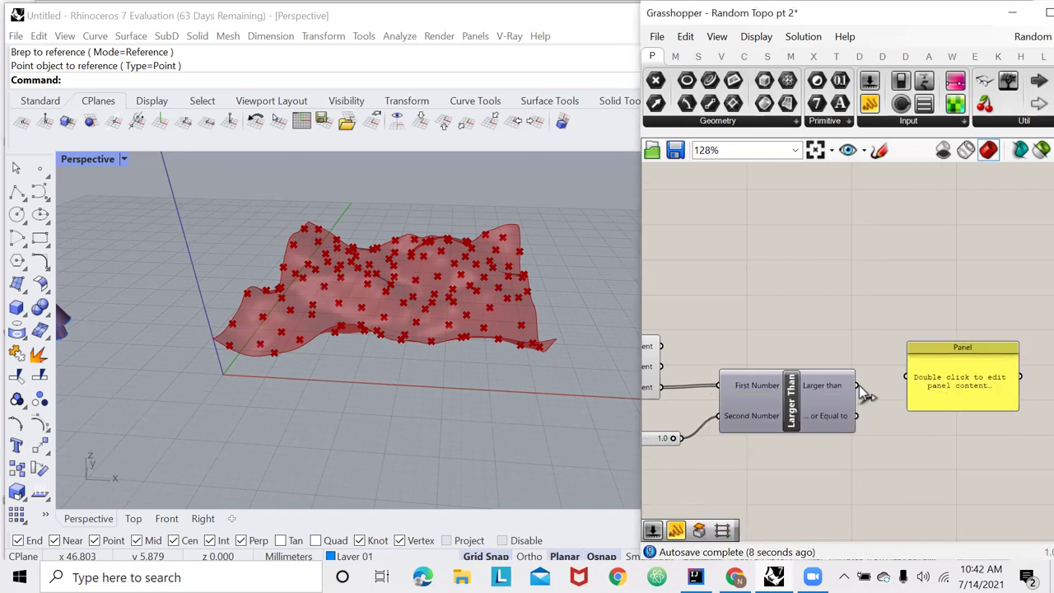
drag(857, 386, 930, 544)
scroll(905, 377, down, 3)
scroll(906, 448, up, 2)
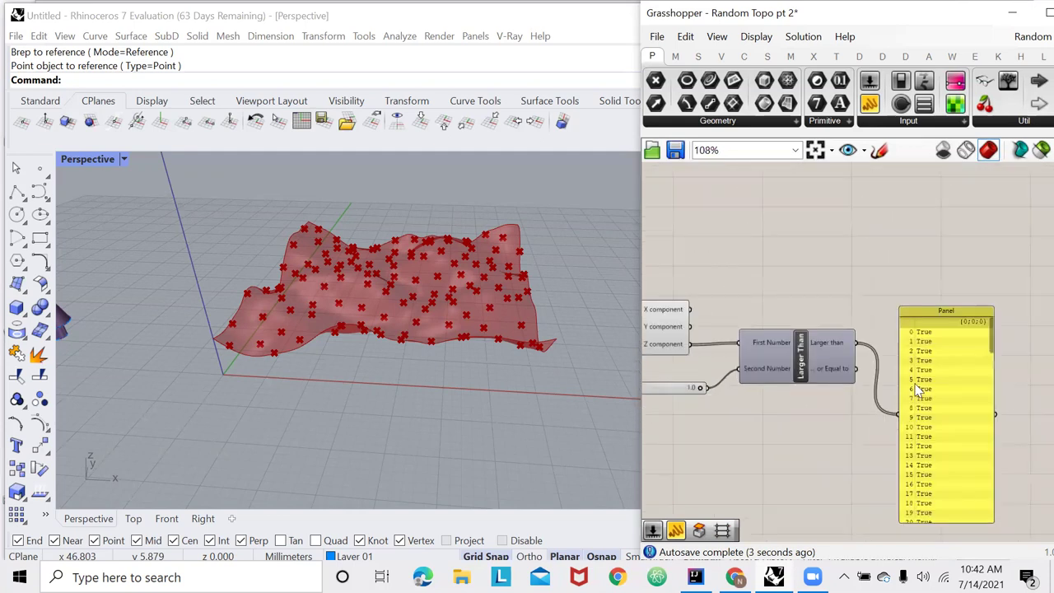
- Replace the 1.0 slider on the Second Number input of Larger Than with a new number slider set to 1.2
scroll(918, 391, down, 2)
scroll(806, 381, down, 2)
scroll(696, 418, up, 2)
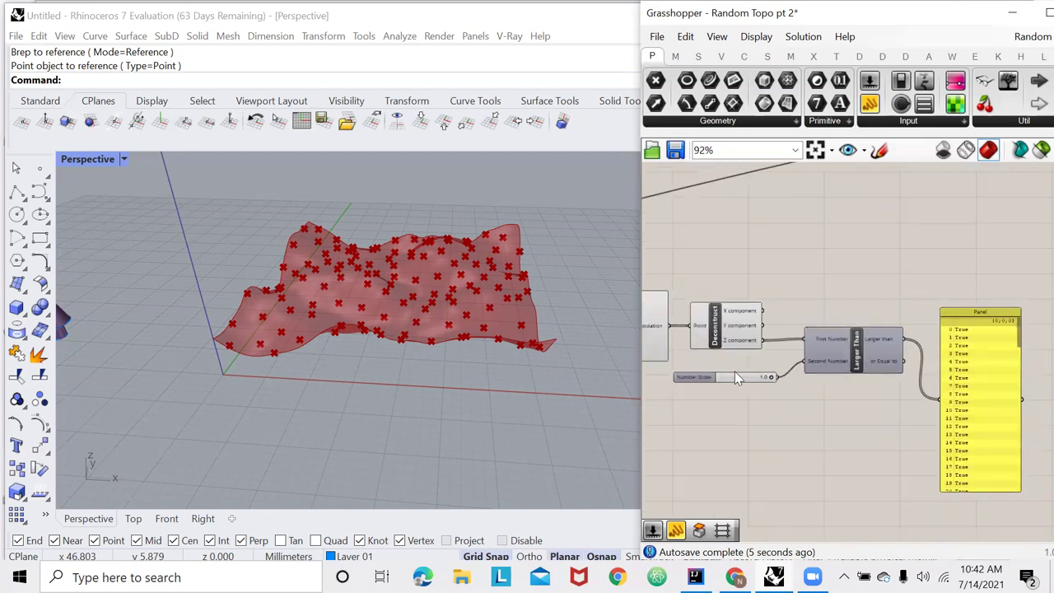
scroll(728, 403, up, 3)
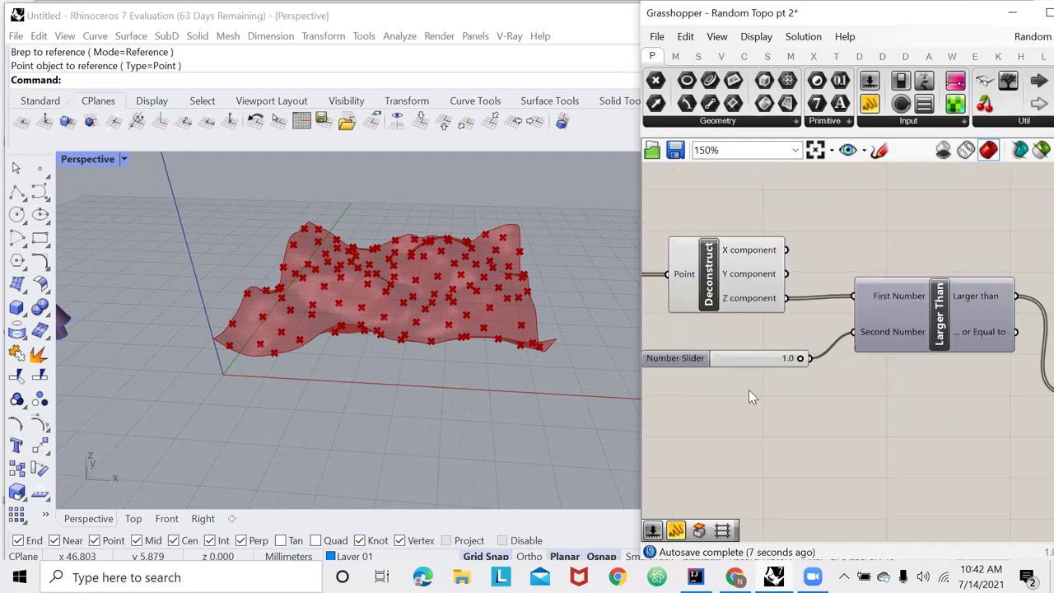
double_click(748, 389)
text(1.)
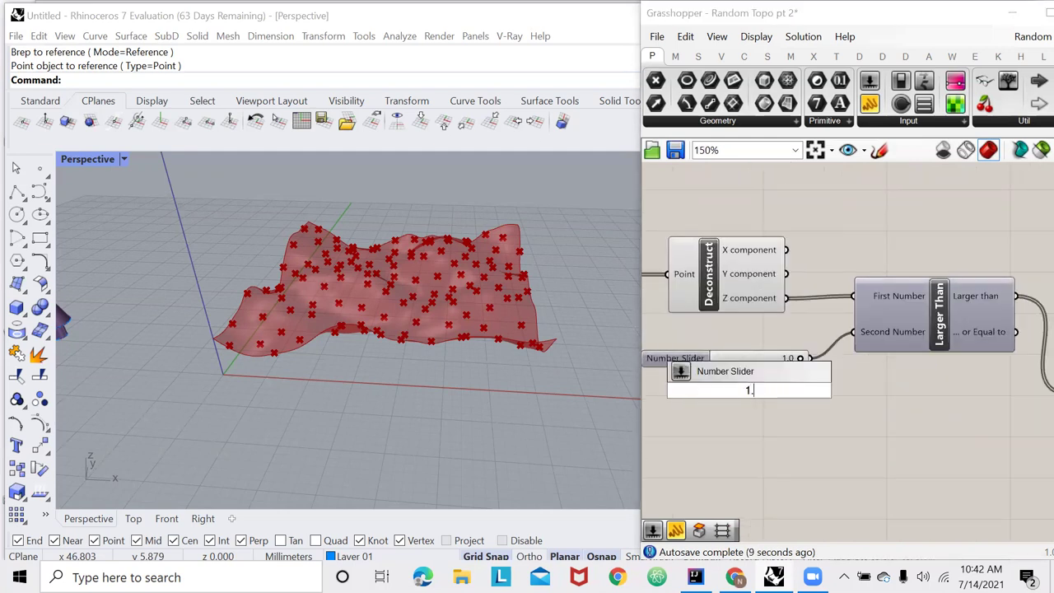
text(2)
key(Return)
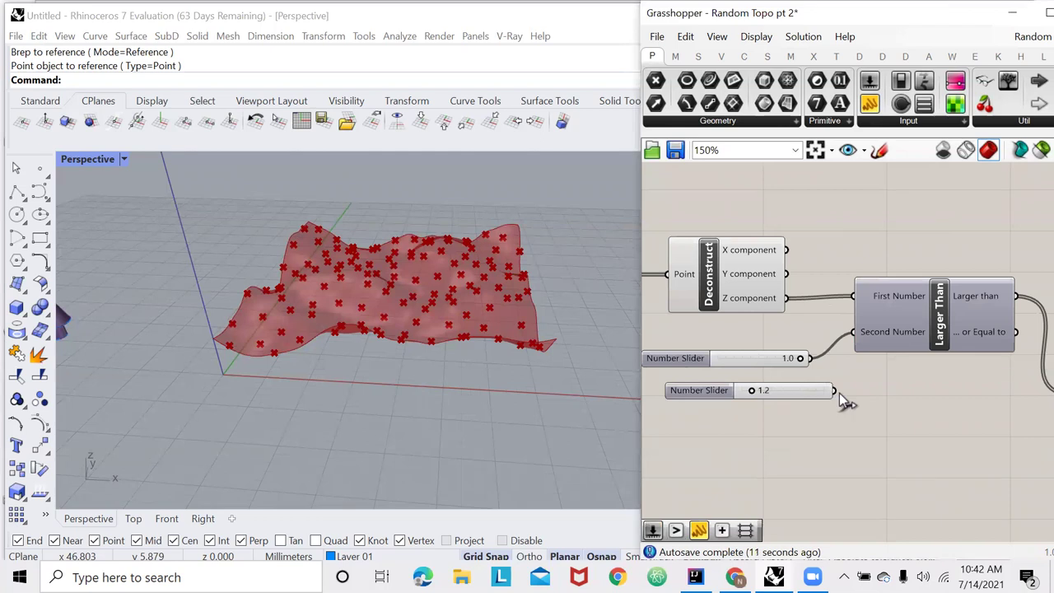
drag(834, 391, 853, 332)
click(767, 359)
key(Delete)
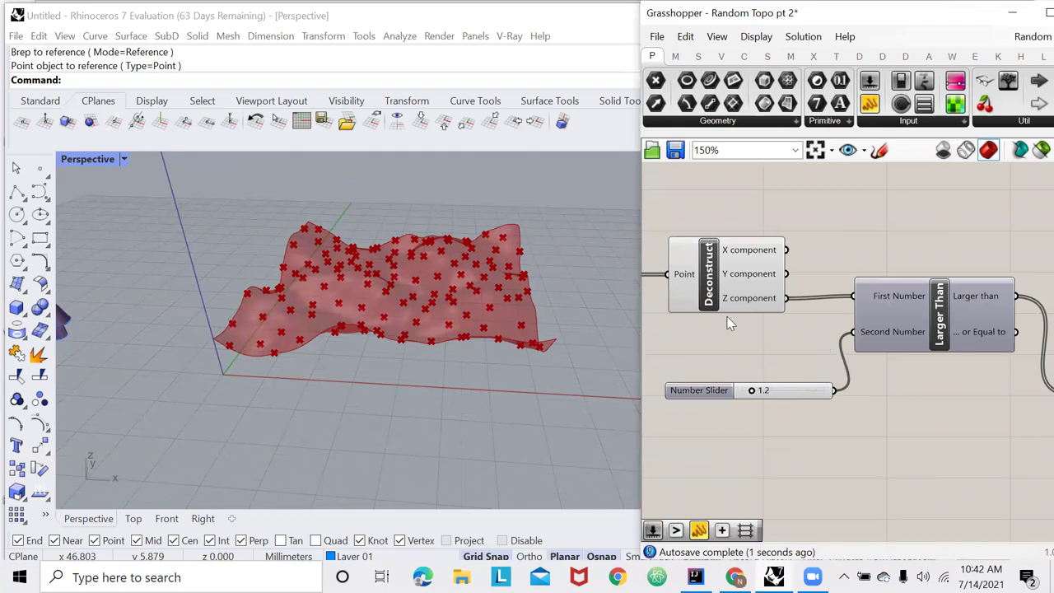
scroll(727, 323, down, 3)
scroll(832, 354, up, 2)
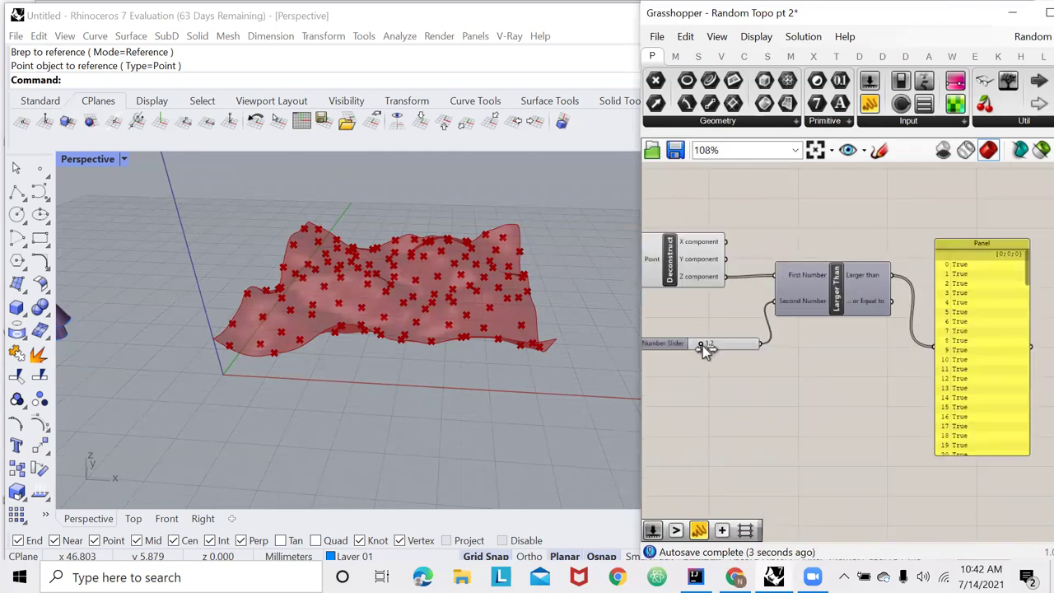
- Set the number slider on Larger Than's Second Number input to 4.0 and shift the True/False panel slightly lower
drag(701, 345, 706, 347)
drag(715, 345, 734, 343)
scroll(735, 342, up, 1)
scroll(744, 346, down, 2)
scroll(941, 323, down, 2)
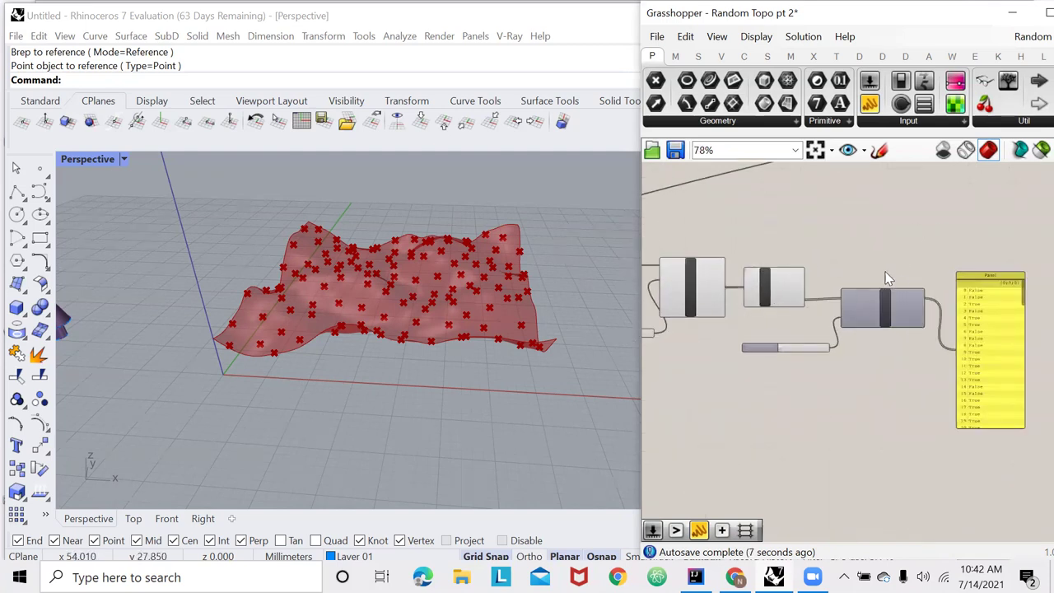
scroll(873, 301, up, 2)
scroll(889, 284, down, 1)
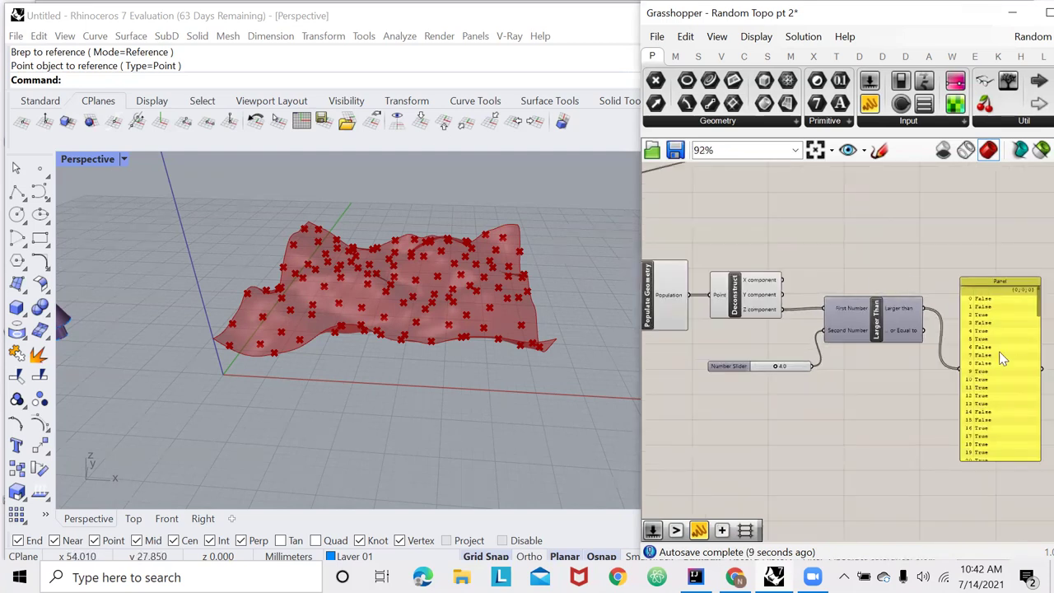
drag(1002, 357, 993, 400)
scroll(992, 370, up, 3)
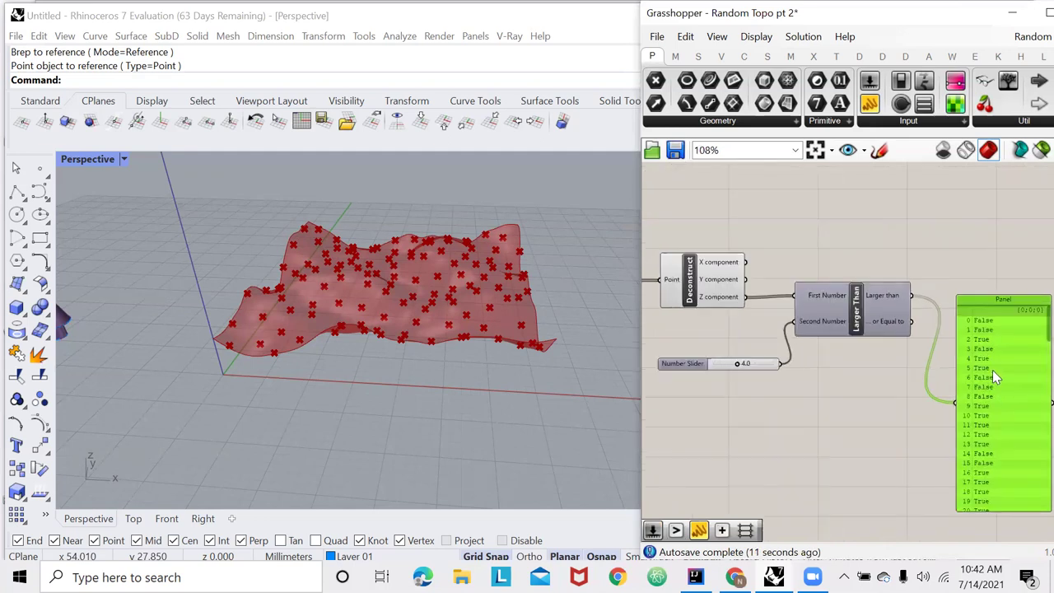
scroll(990, 360, down, 2)
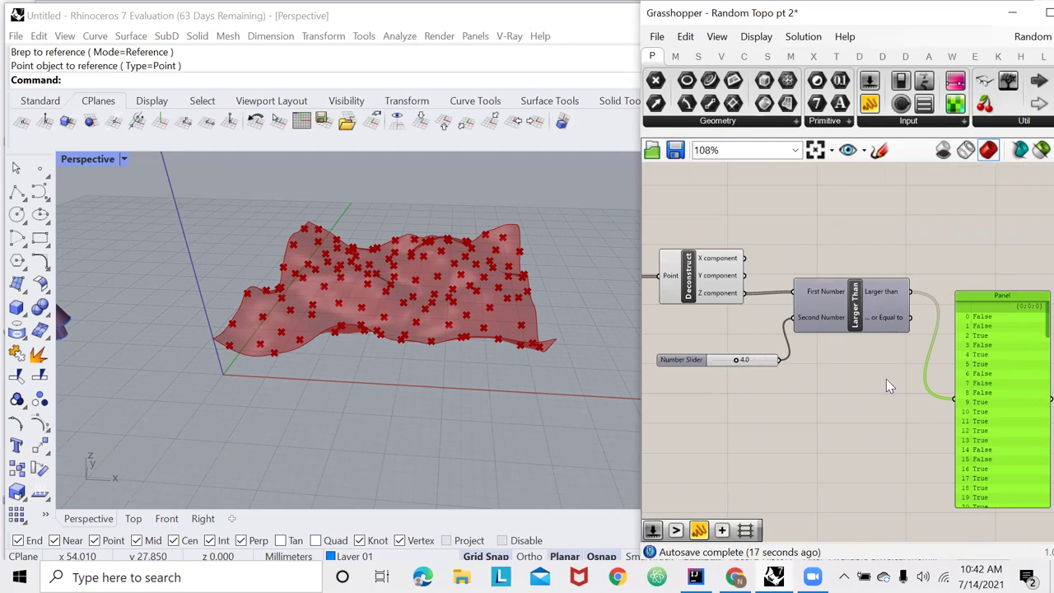
- Add a Cull Pattern component above the panel, next to Larger Than
scroll(886, 379, down, 3)
scroll(929, 272, up, 3)
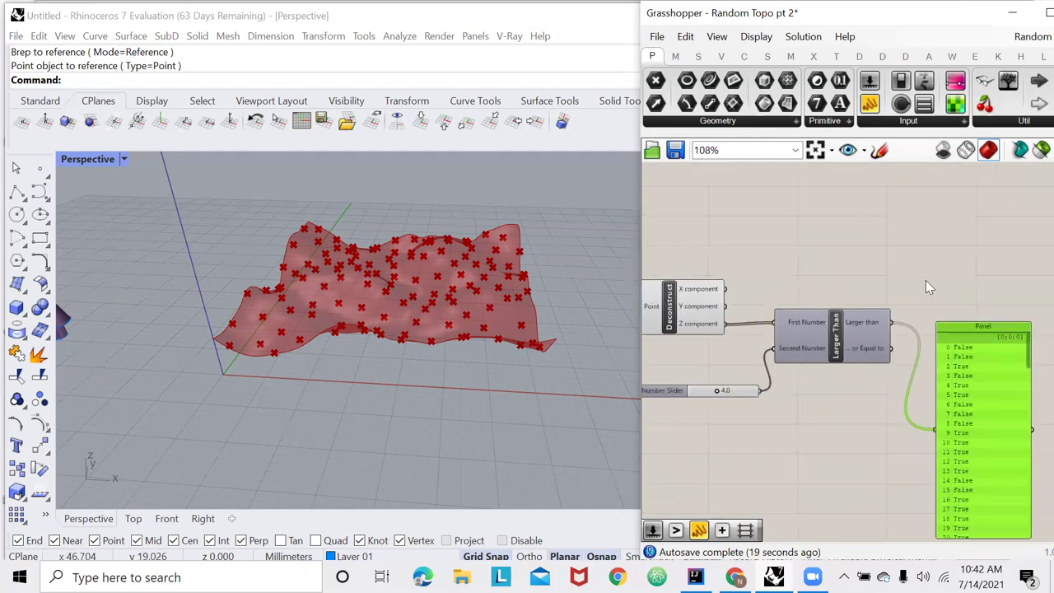
double_click(926, 279)
text(cull pa)
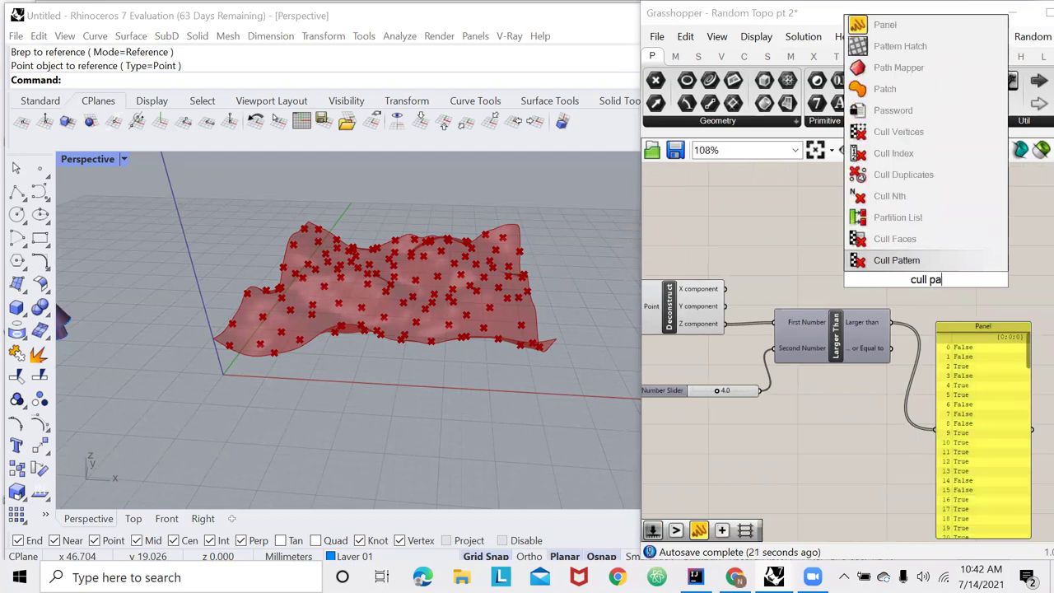
text(tter)
click(949, 263)
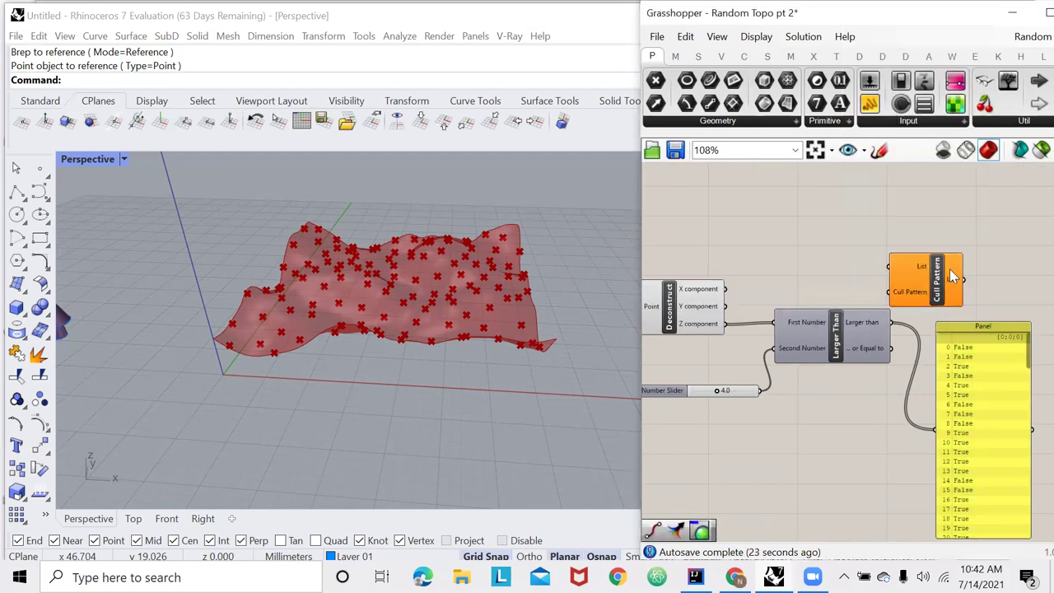
- Connect Populate Geometry's Population output to Cull Pattern's List input and the Larger than output to its Cull Pattern input
scroll(948, 265, down, 3)
scroll(705, 281, up, 3)
drag(706, 301, 979, 261)
scroll(744, 277, down, 3)
scroll(907, 270, up, 4)
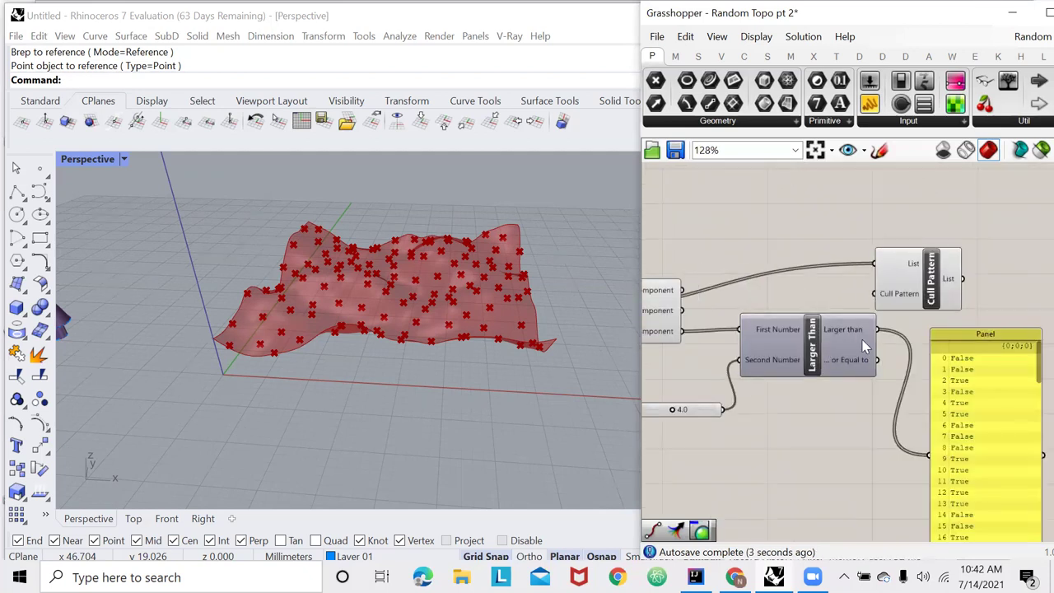
drag(897, 299, 957, 299)
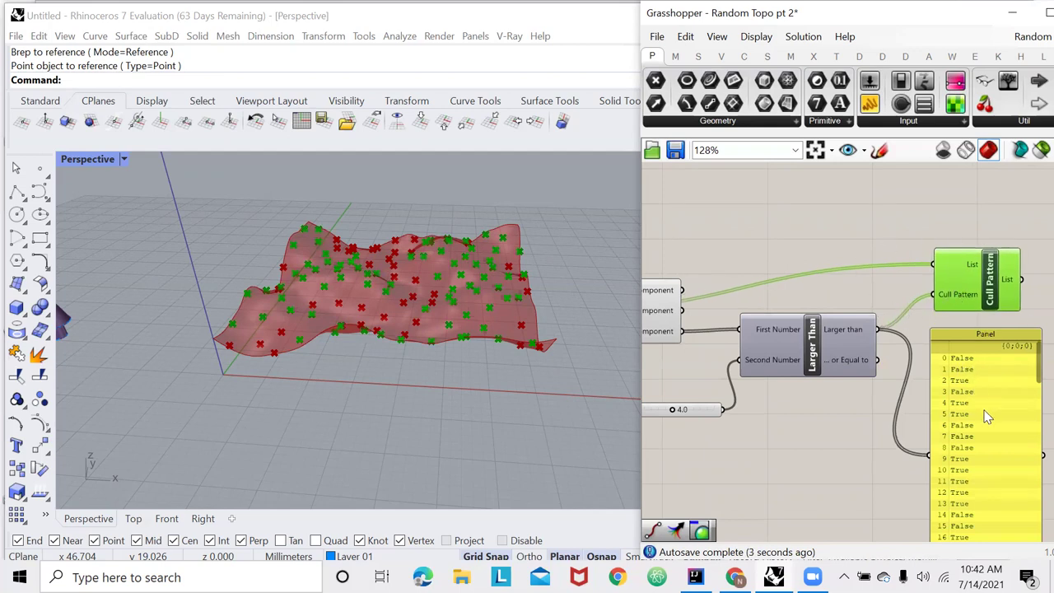
- Turn off the preview of the group of components from the terrain Brep through Larger Than, leaving Cull Pattern previewed
drag(849, 300, 792, 389)
scroll(778, 395, down, 2)
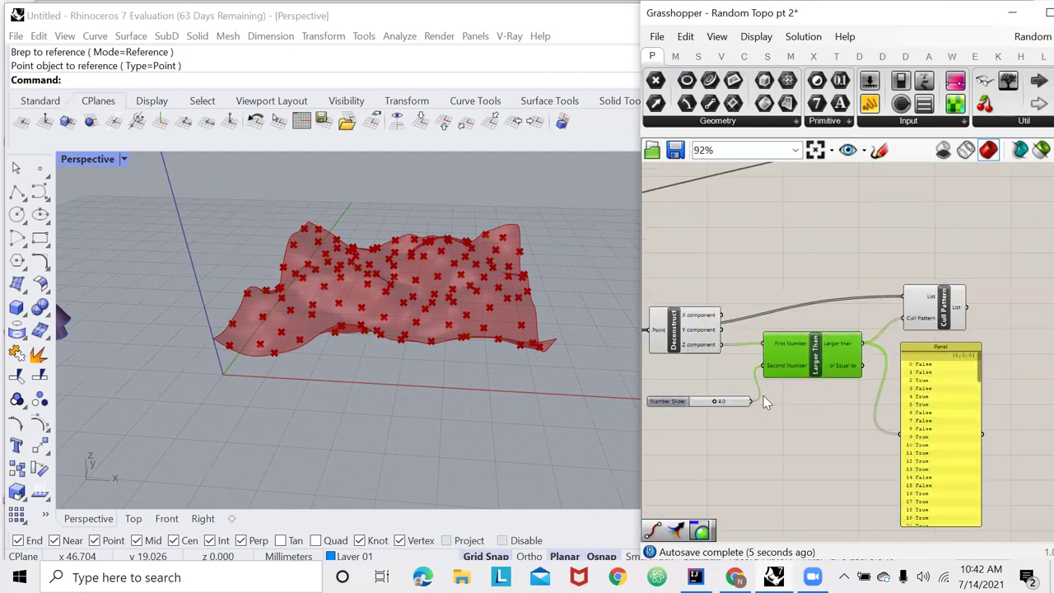
scroll(764, 401, up, 3)
scroll(841, 383, down, 5)
drag(874, 311, 744, 402)
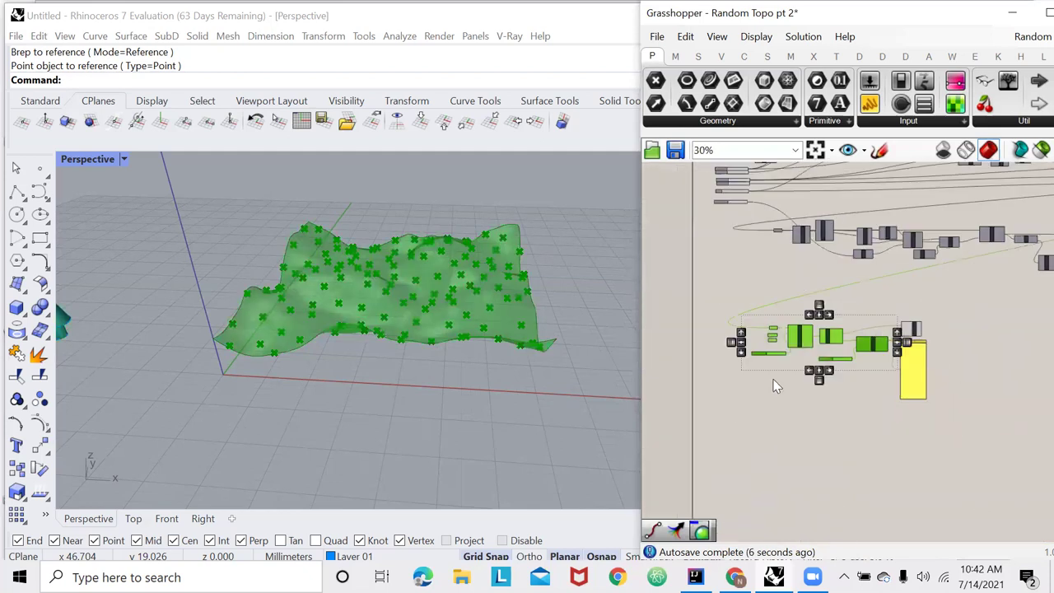
right_click(740, 332)
click(786, 356)
- Set the threshold slider feeding Larger Than to 4.2 and rename it "Tree line"
scroll(817, 365, up, 5)
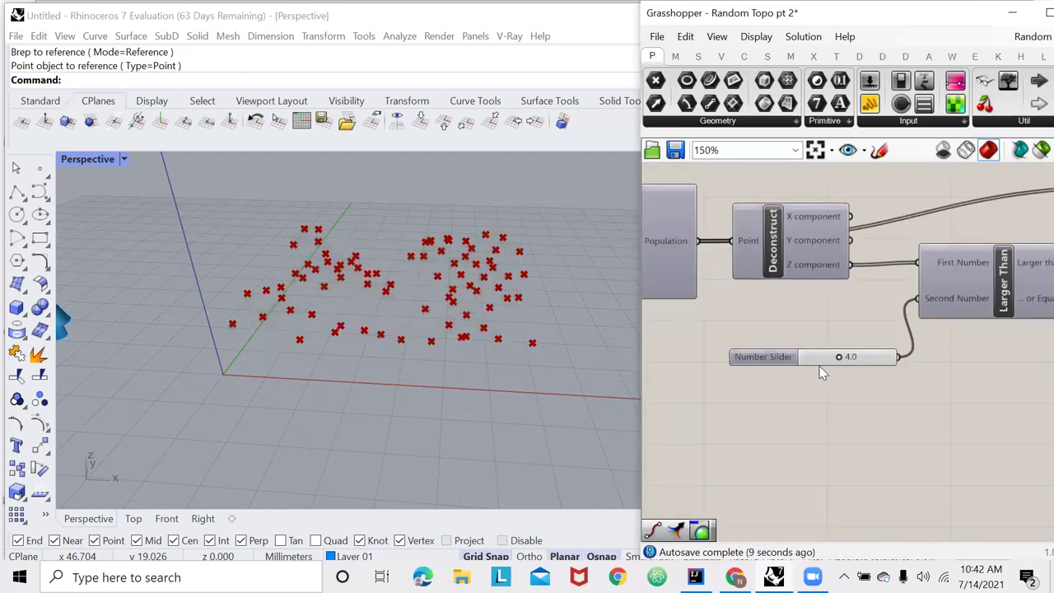
mouse_move(838, 358)
mouse_down()
mouse_move(821, 359)
mouse_move(854, 358)
mouse_move(840, 359)
mouse_up()
right_click(782, 361)
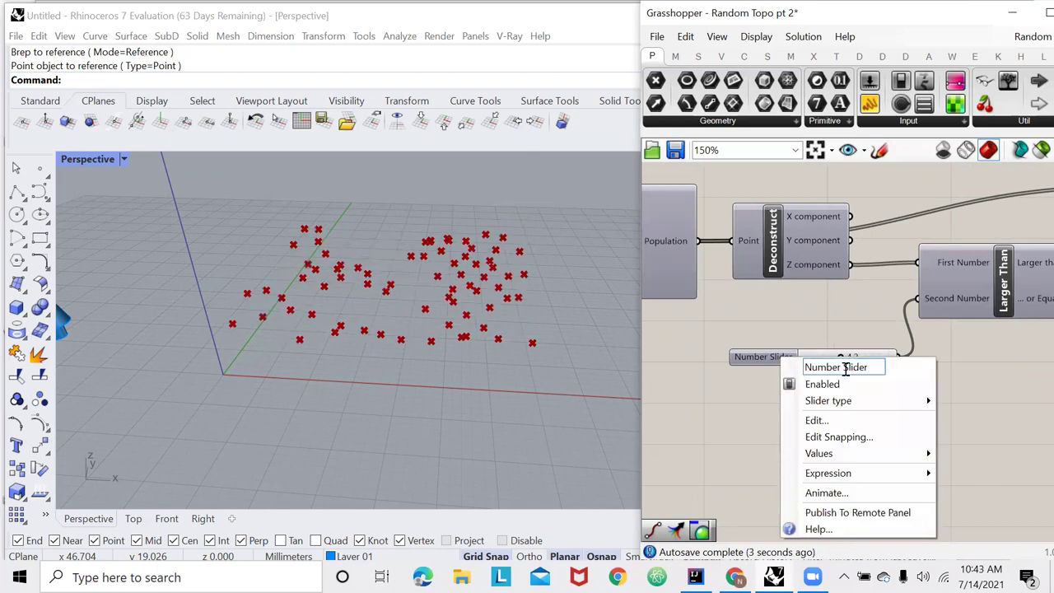
text(Tree )
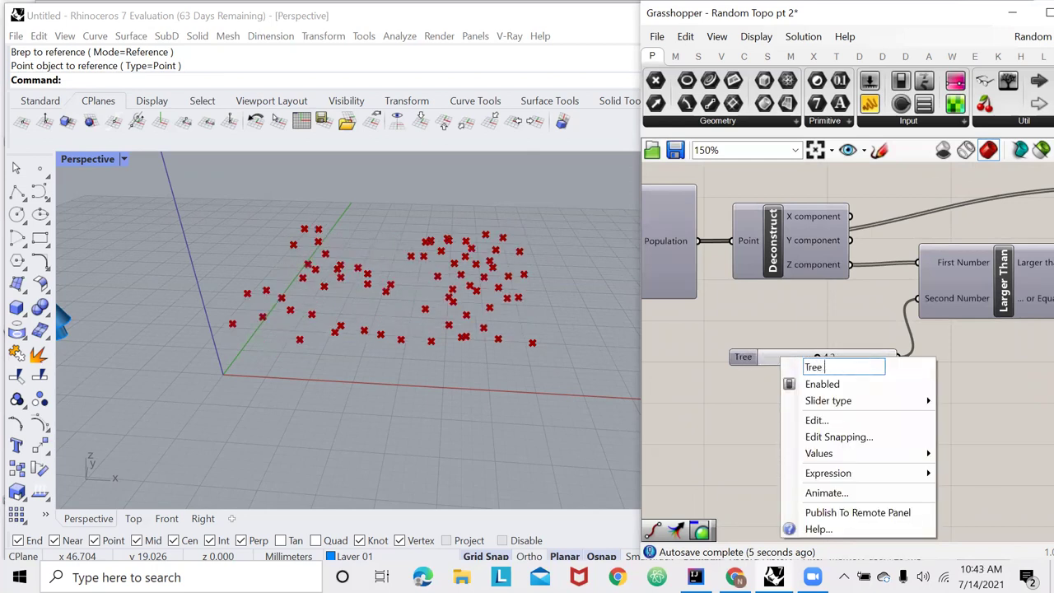
text(line)
key(Return)
- Delete the panel that lists the Larger Than True/False results
scroll(765, 298, down, 4)
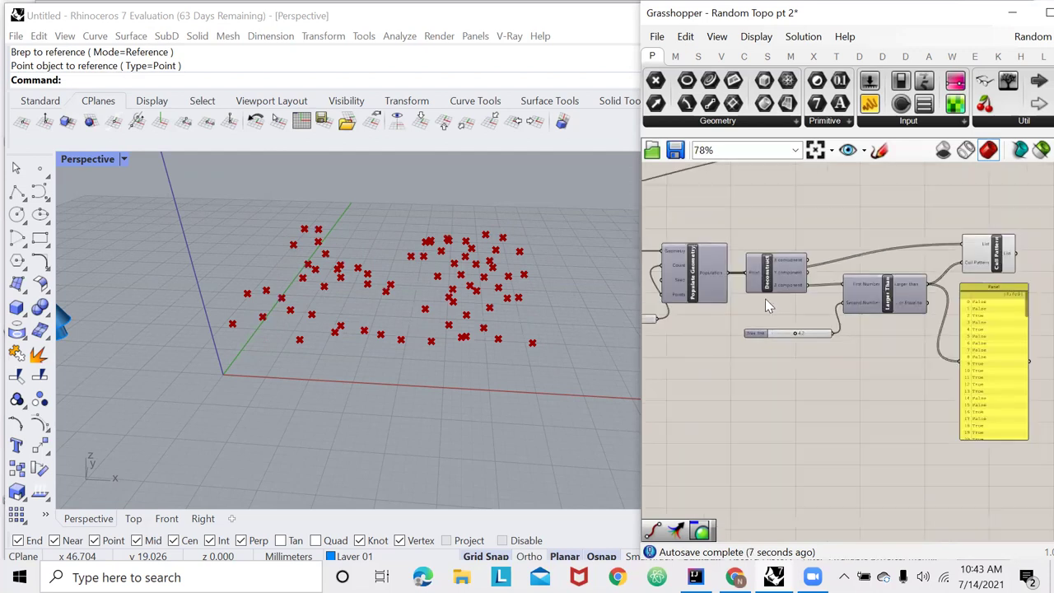
scroll(804, 303, down, 1)
click(929, 333)
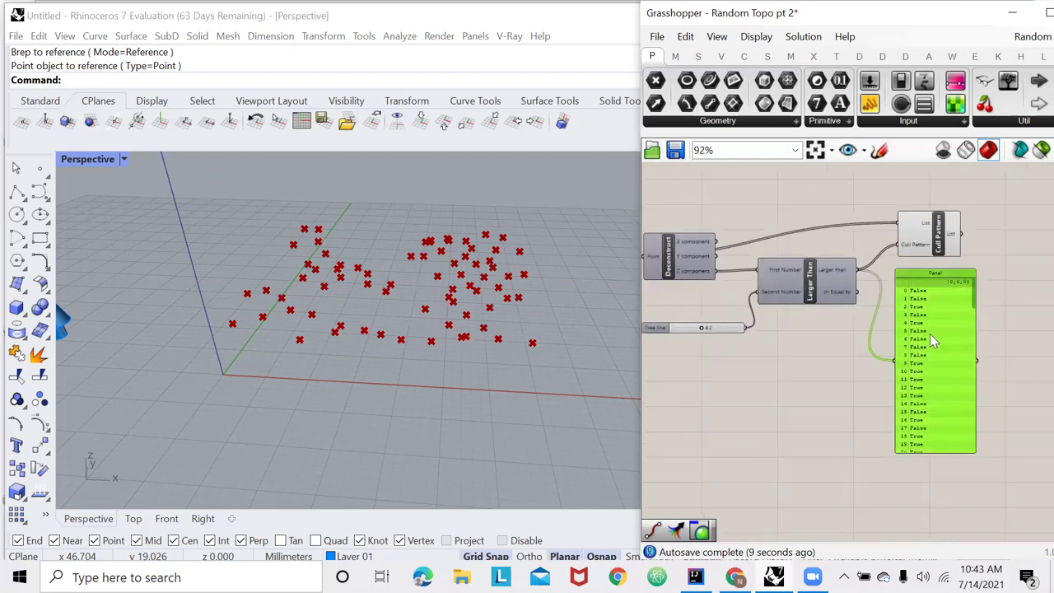
key(Delete)
- Turn the preview of the terrain Brep parameter feeding Populate Geometry back on
scroll(915, 359, down, 4)
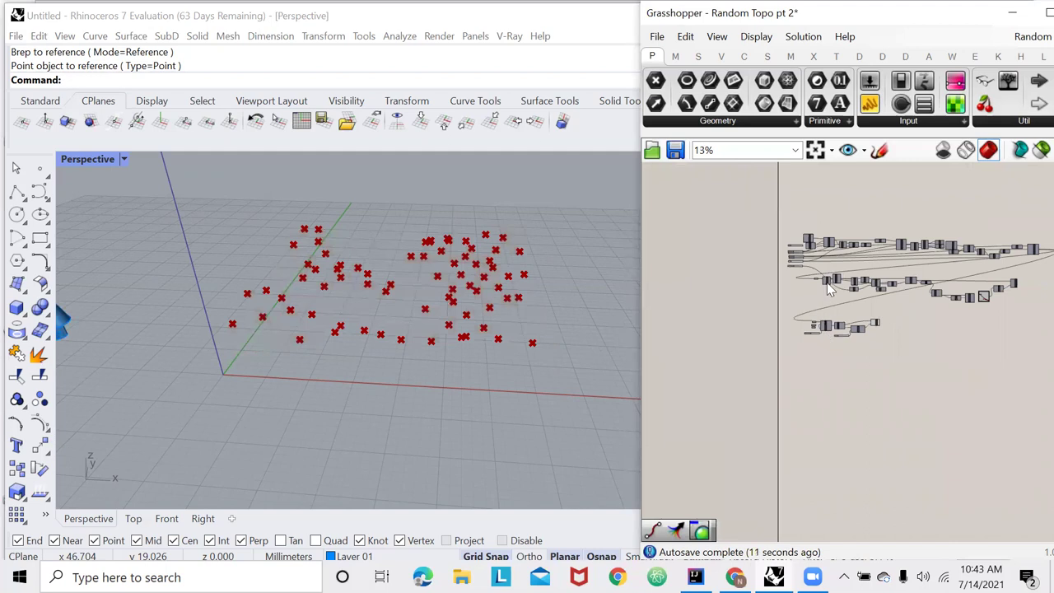
scroll(803, 281, up, 9)
right_click(800, 333)
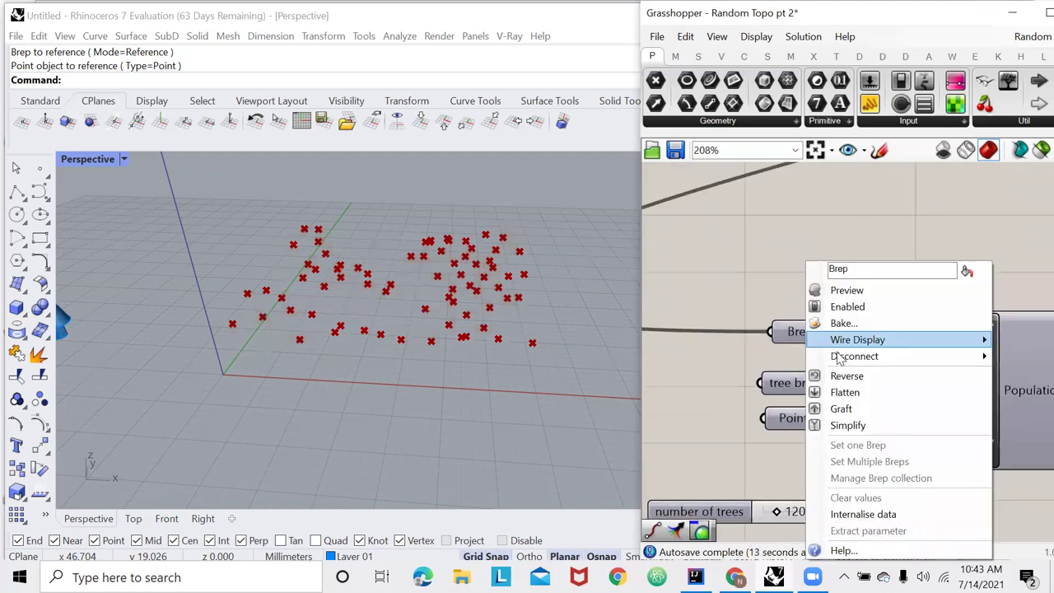
click(848, 291)
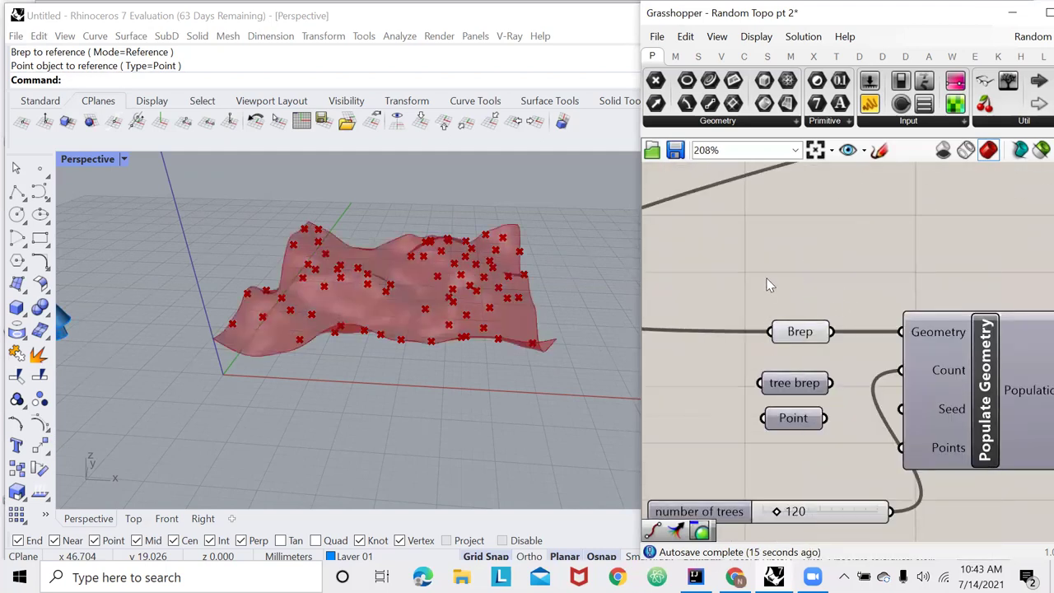
- Add a Move component beside Cull Pattern
scroll(741, 325, down, 4)
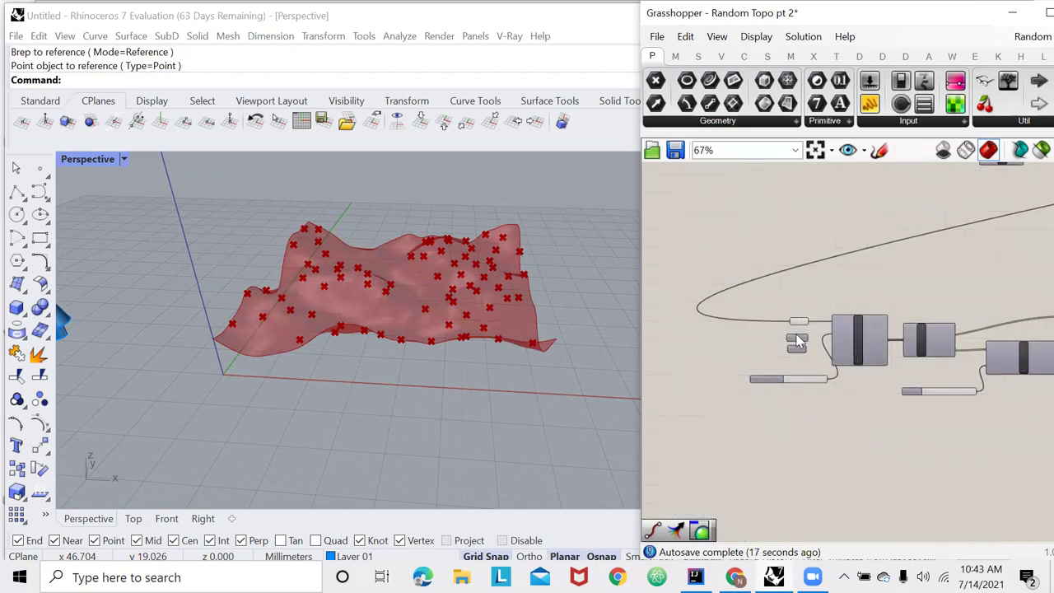
scroll(795, 344, up, 3)
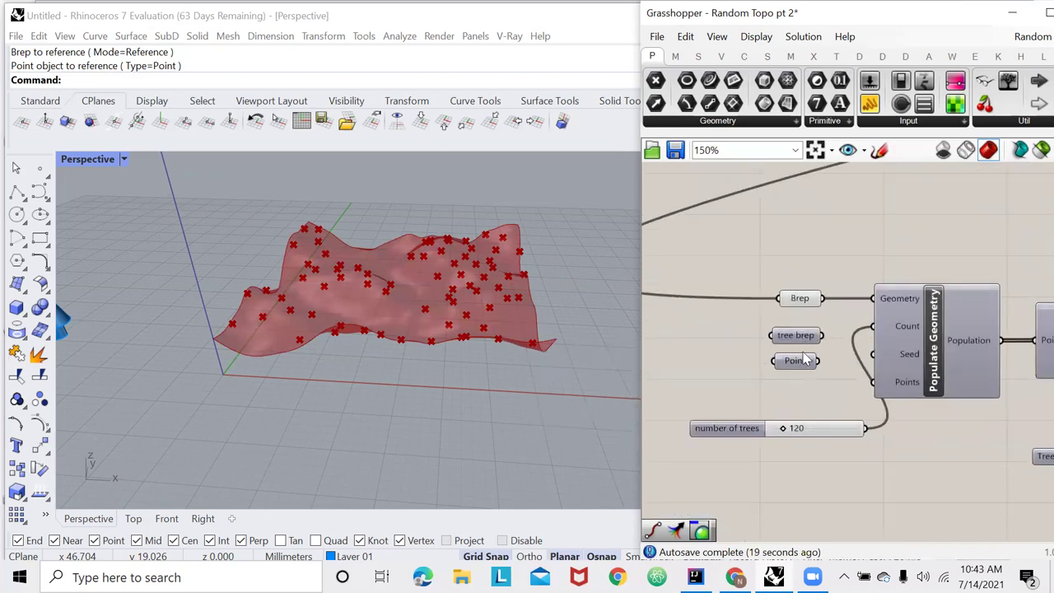
scroll(751, 345, down, 6)
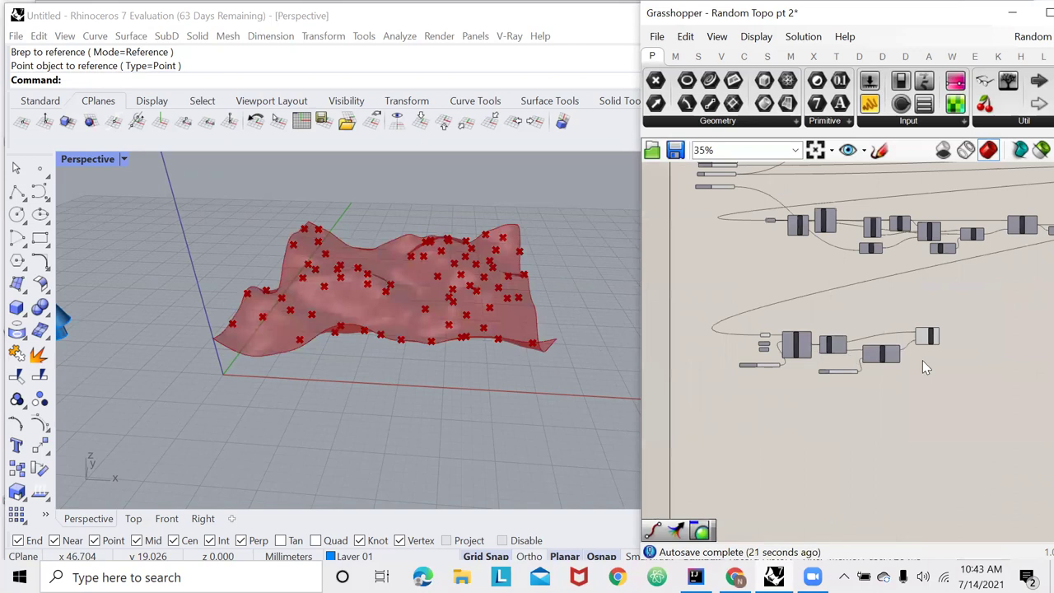
scroll(947, 297, up, 5)
scroll(949, 293, up, 2)
scroll(957, 308, down, 2)
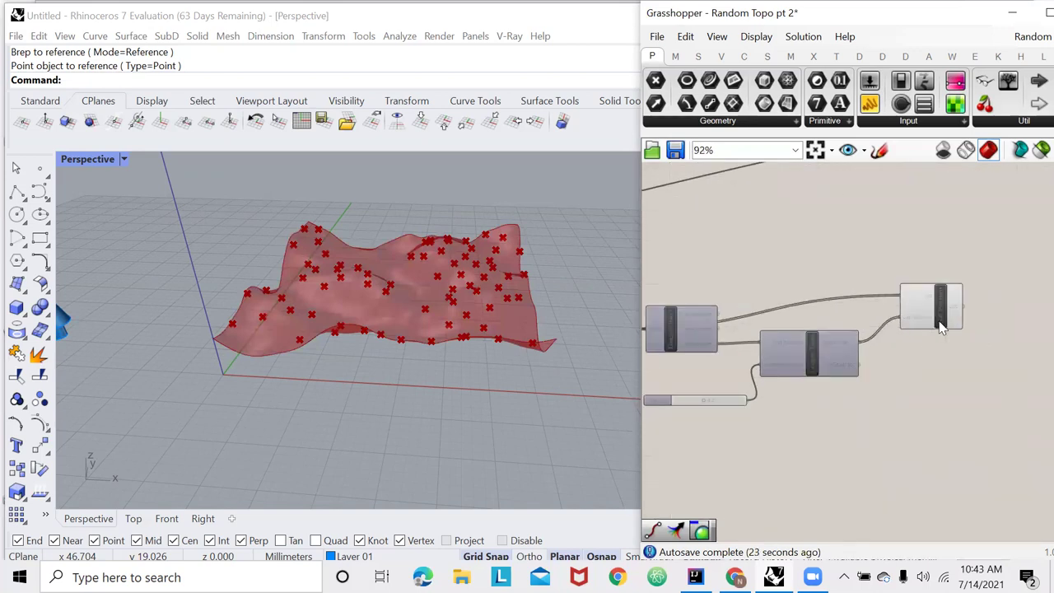
scroll(979, 317, up, 2)
double_click(1004, 311)
text(move)
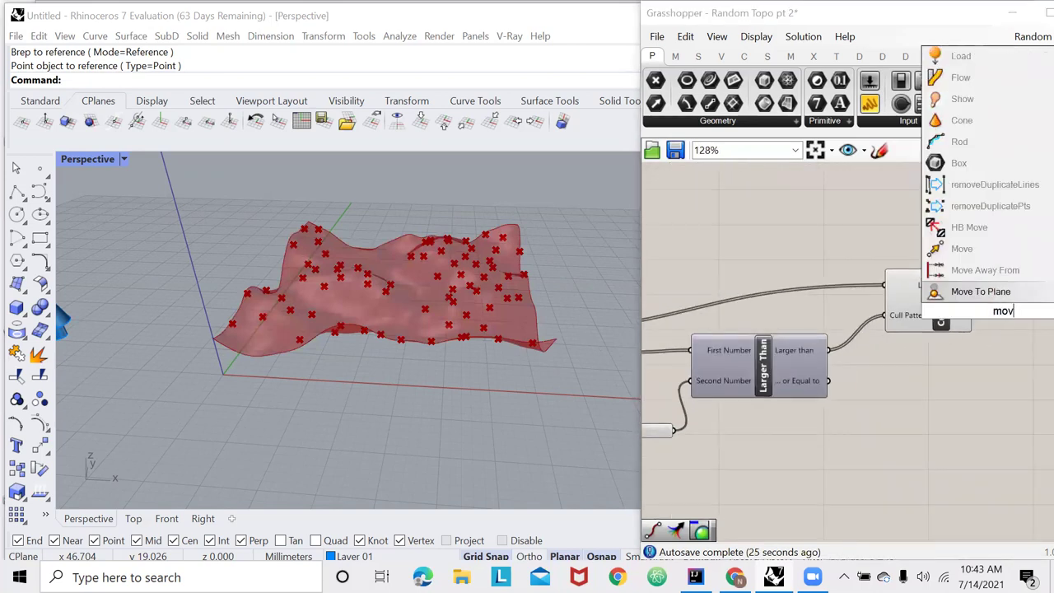
click(1011, 298)
- Place Move clear of Cull Pattern and connect Cull Pattern's List output to Move's Geometry input
scroll(830, 345, down, 4)
scroll(960, 323, up, 3)
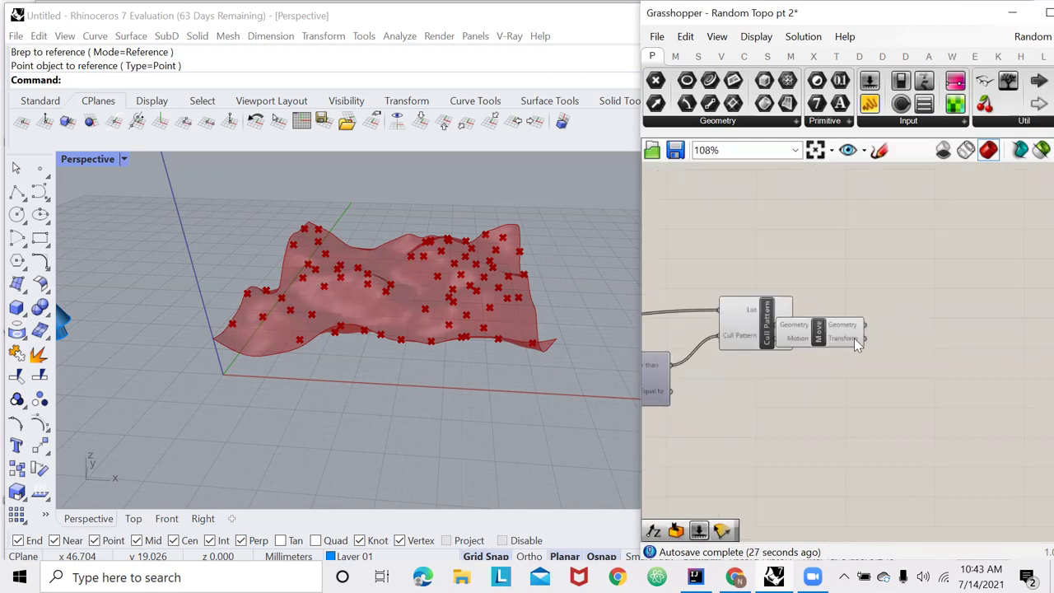
drag(849, 337, 933, 347)
drag(793, 323, 956, 339)
- Add a Vector 2Pt component below Cull Pattern and connect the tree's Point parameter to its Point A input
double_click(834, 360)
text(vecot)
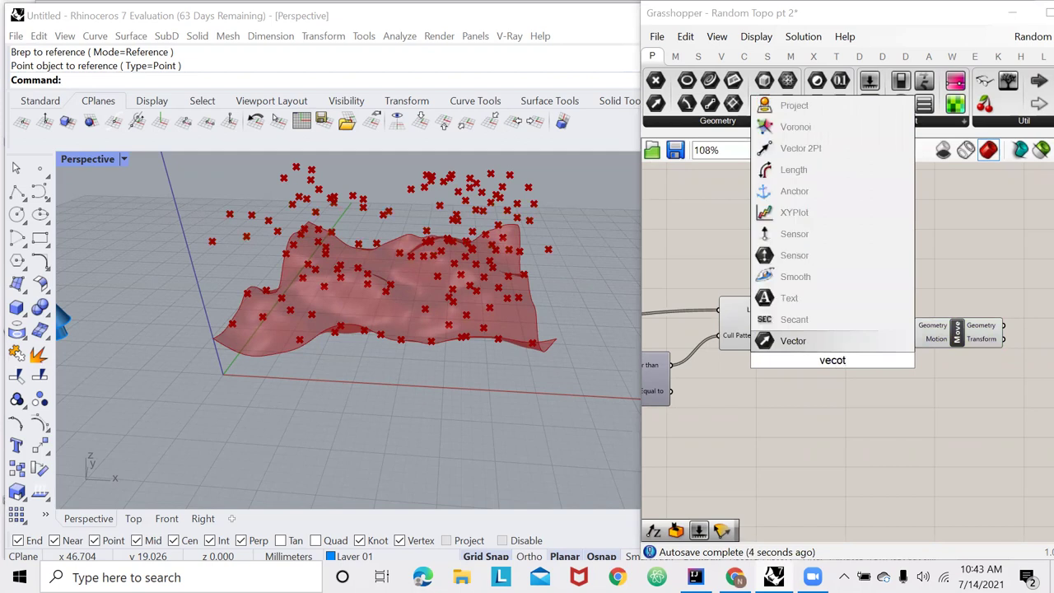
click(810, 148)
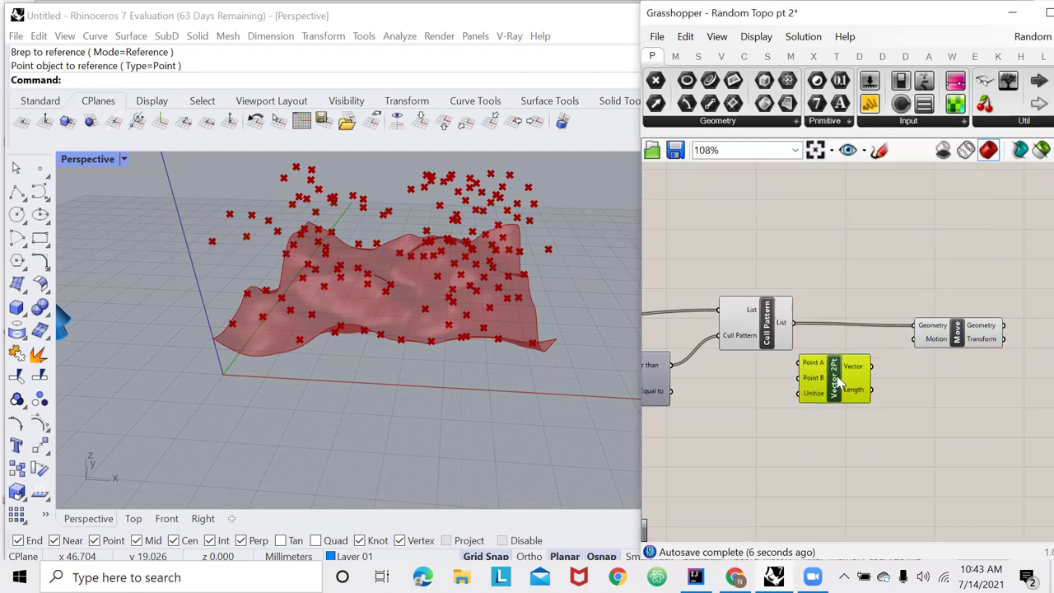
scroll(840, 370, up, 3)
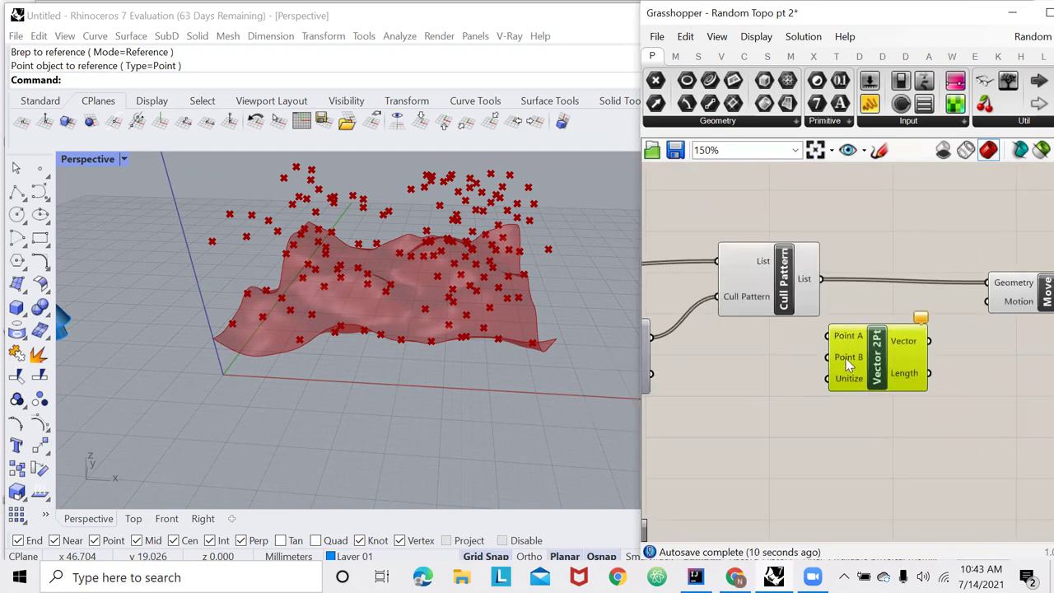
drag(885, 358, 909, 387)
drag(857, 365, 943, 360)
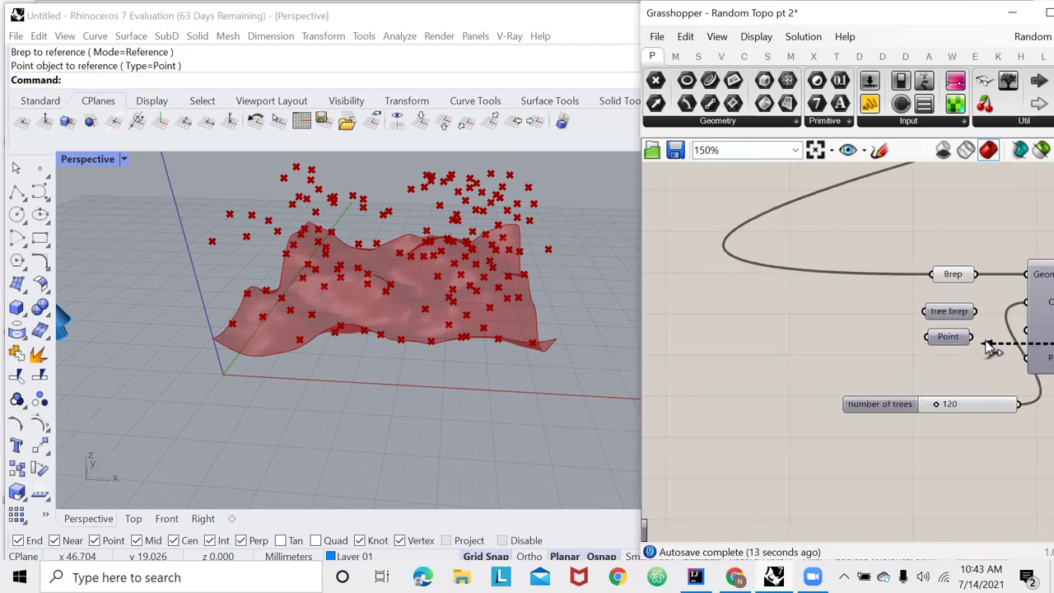
- Connect the tree brep parameter to Move's Geometry input, replacing the wire from Cull Pattern
scroll(694, 328, down, 5)
scroll(853, 323, up, 5)
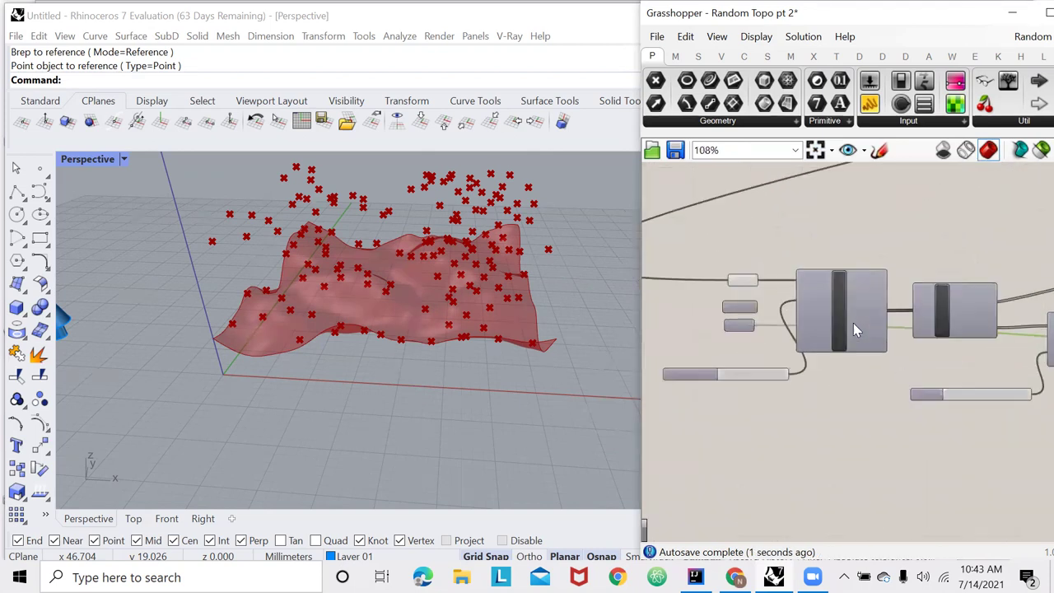
drag(733, 303, 833, 280)
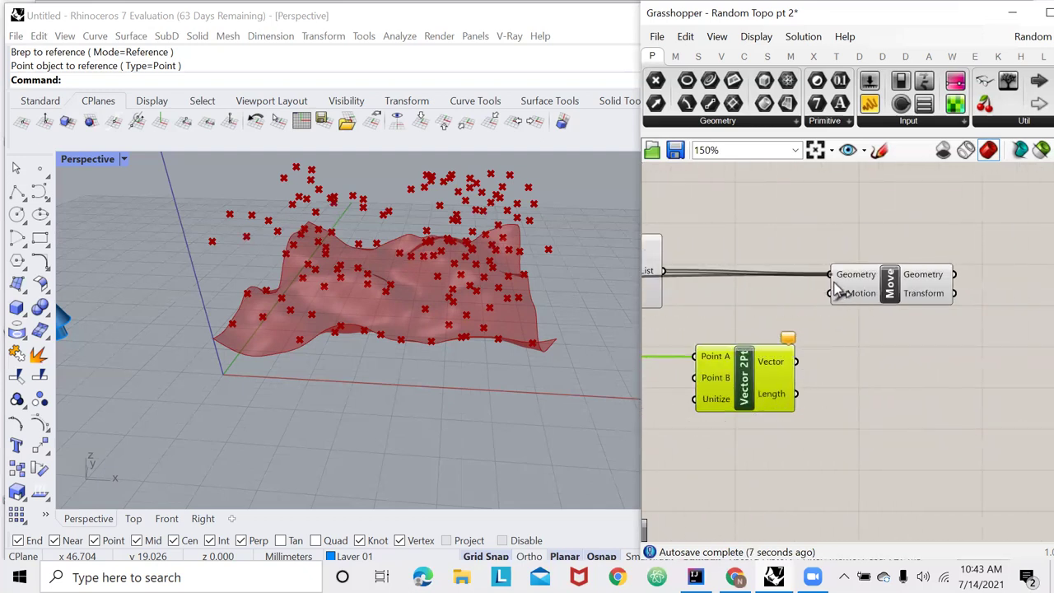
scroll(879, 309, down, 3)
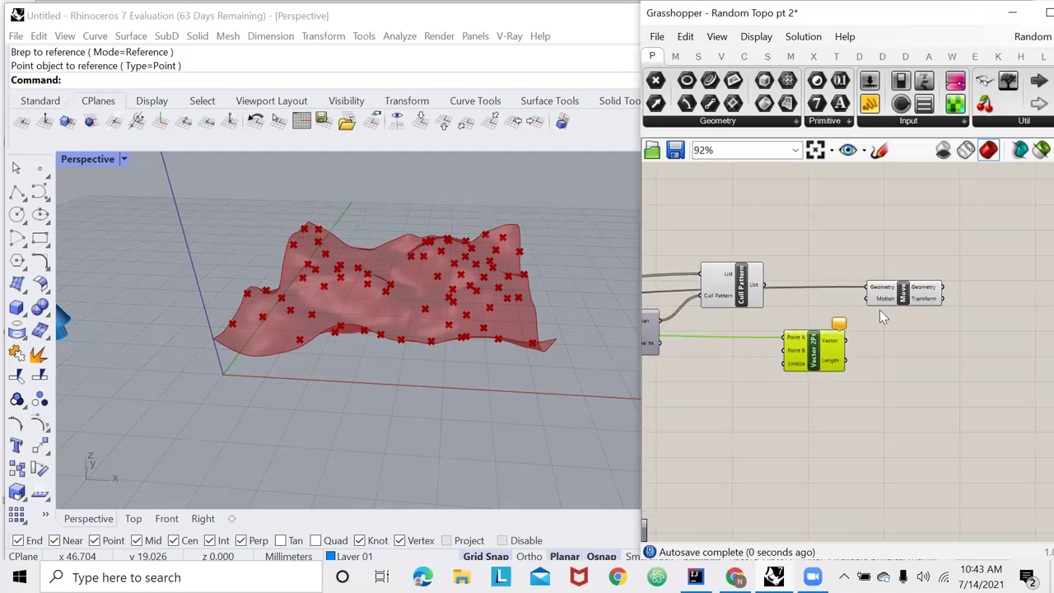
- Connect Cull Pattern's List output to Vector 2Pt's Point B input and the Vector output to Move's Motion input
scroll(754, 280, up, 3)
click(761, 257)
drag(761, 257, 790, 362)
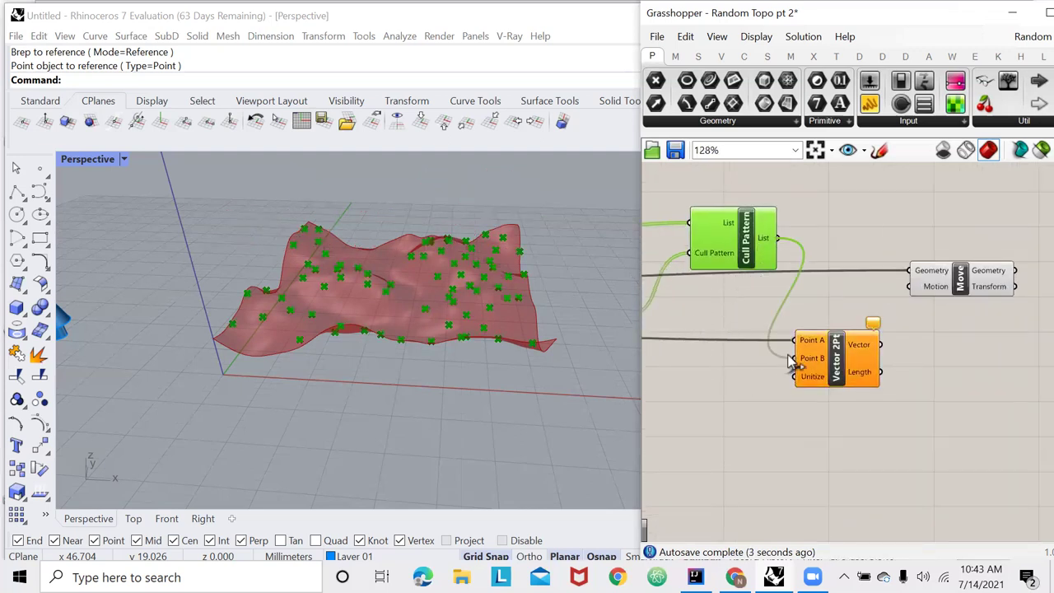
click(821, 307)
drag(880, 345, 909, 287)
- Scale the source tree, including its base point and curve, down to a fraction of its size about the centre of the trunk base
right_drag(464, 354, 461, 303)
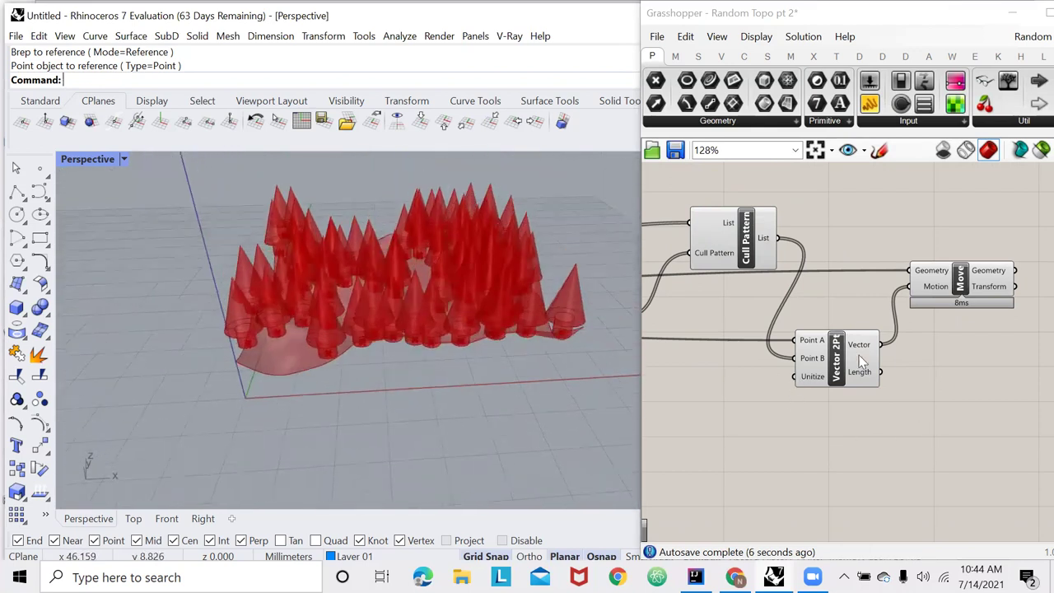
scroll(527, 366, down, 8)
scroll(354, 374, up, 7)
drag(385, 318, 296, 402)
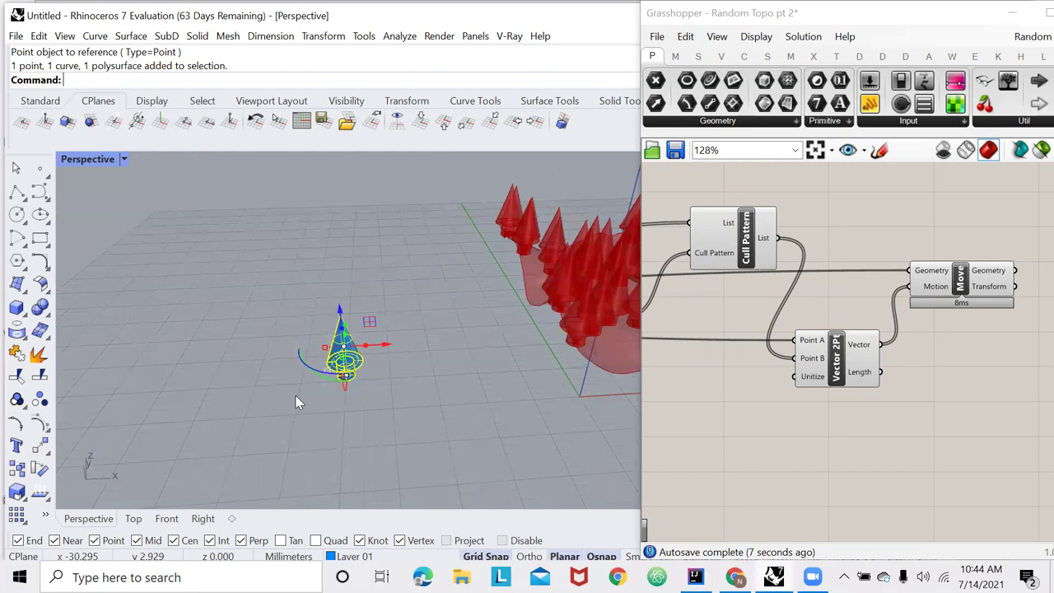
text(Scal)
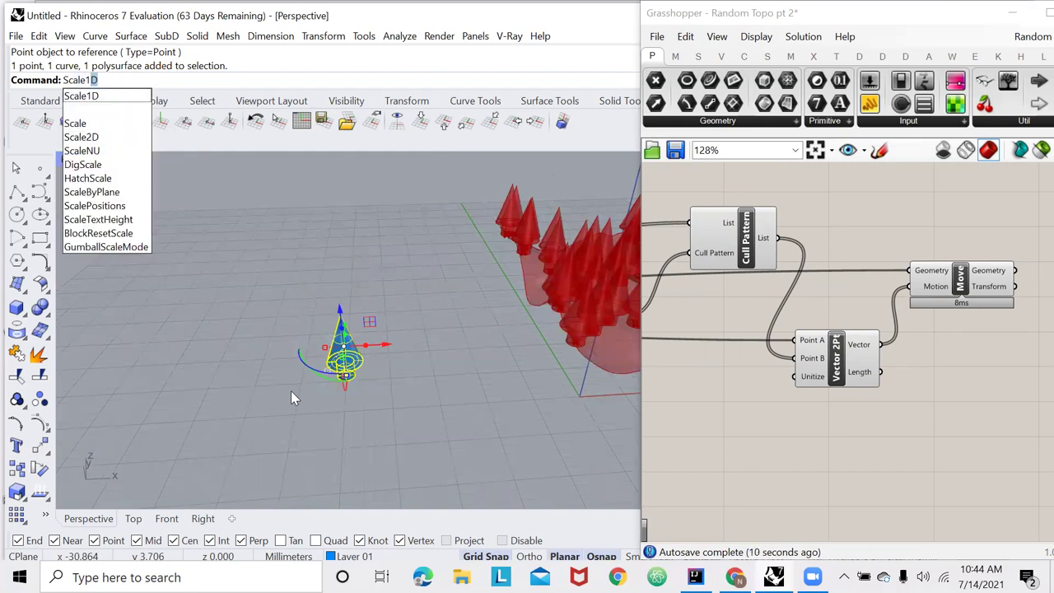
key(BackSpace)
key(BackSpace)
key(Return)
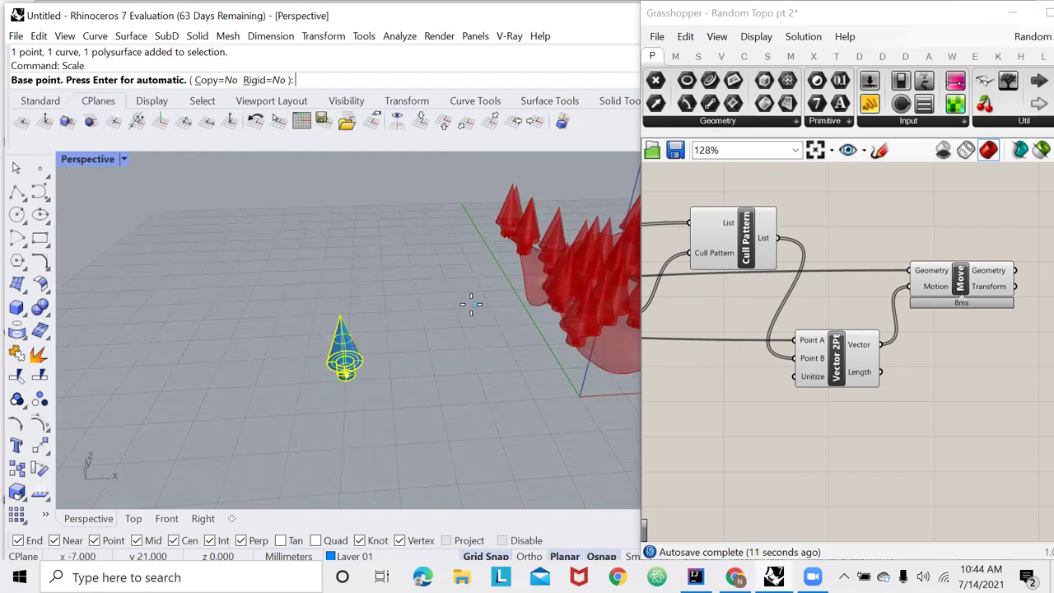
right_drag(470, 303, 467, 235)
scroll(330, 275, up, 6)
click(391, 278)
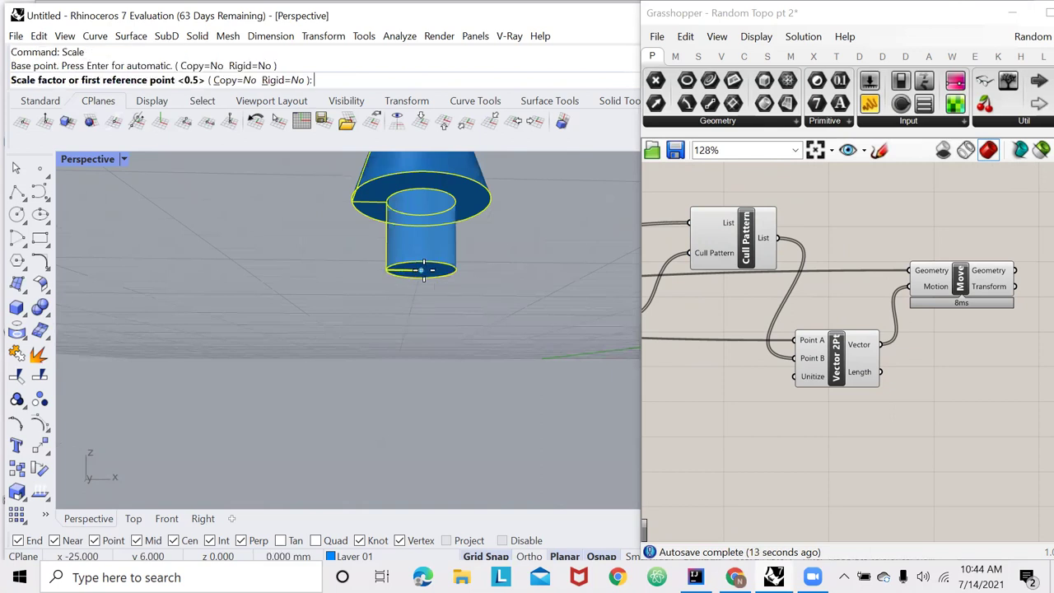
scroll(387, 311, down, 6)
click(389, 252)
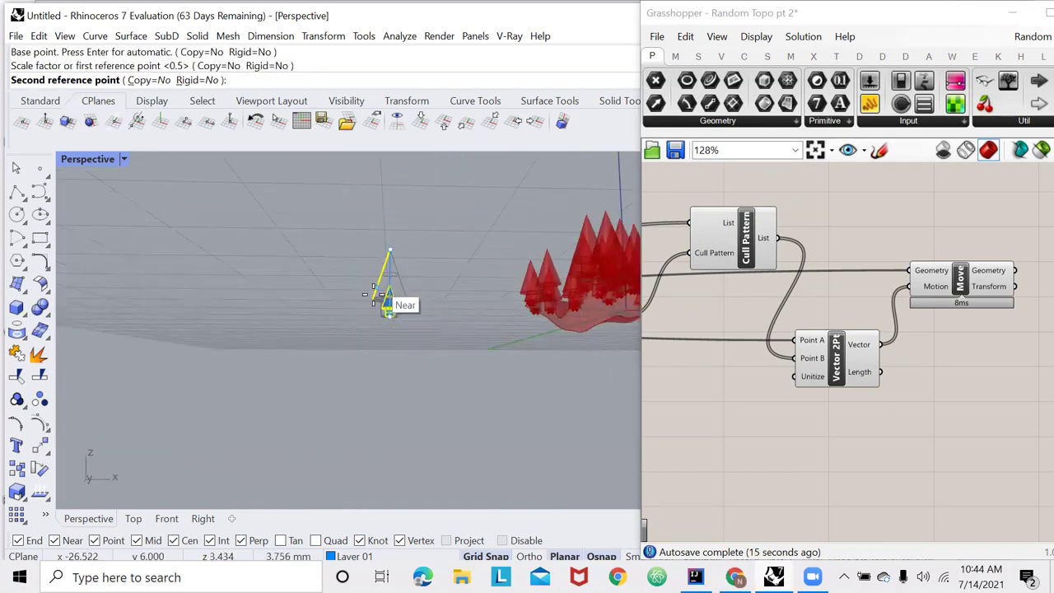
click(387, 304)
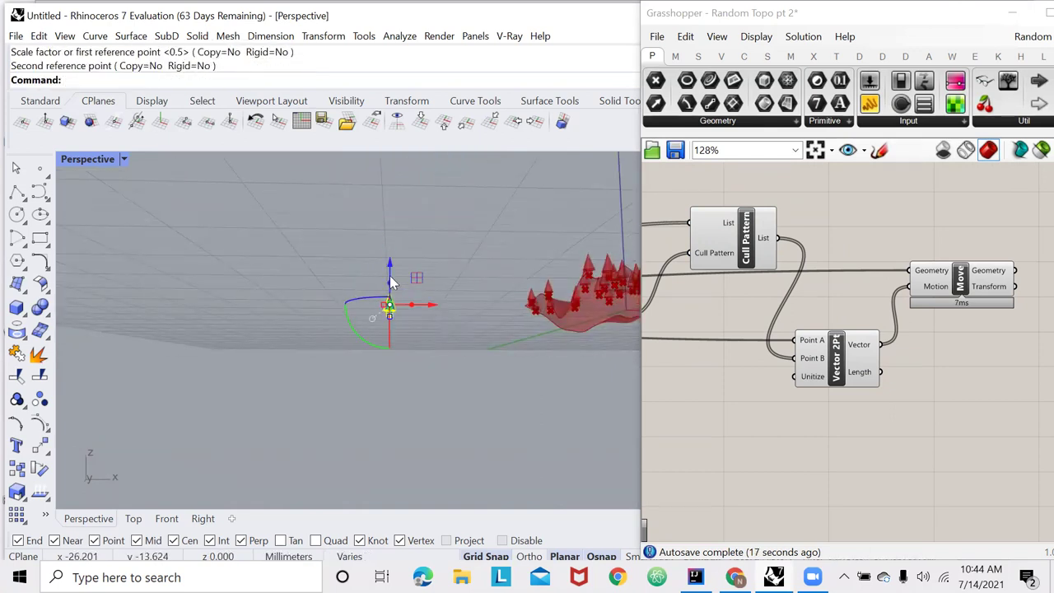
- Inspect the size and spread of the scattered trees across the terrain
right_drag(430, 247, 399, 301)
scroll(396, 312, down, 5)
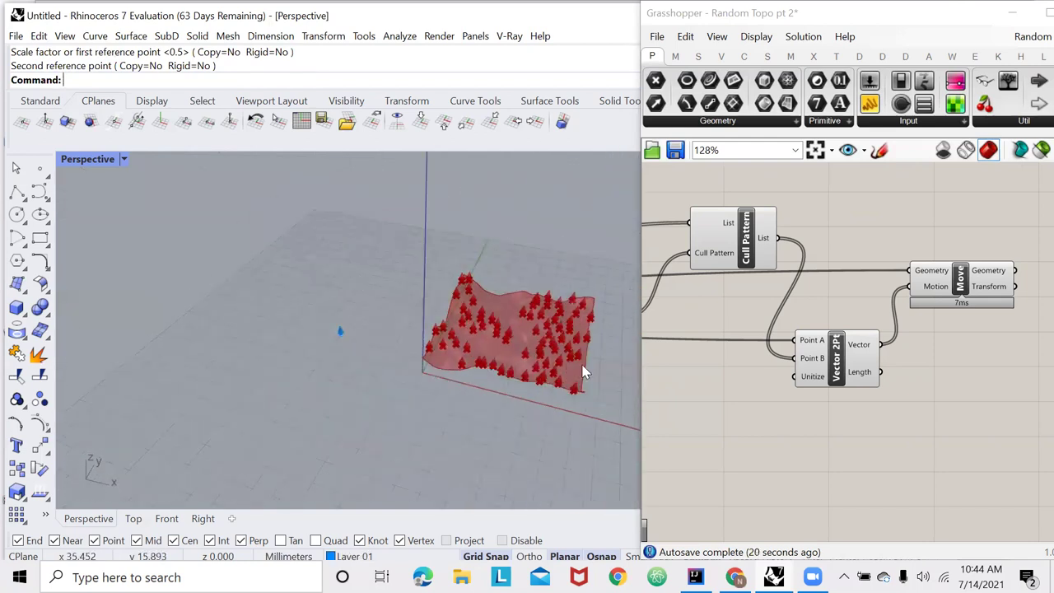
scroll(583, 370, up, 7)
right_drag(584, 371, 607, 345)
scroll(367, 341, down, 6)
scroll(436, 319, up, 6)
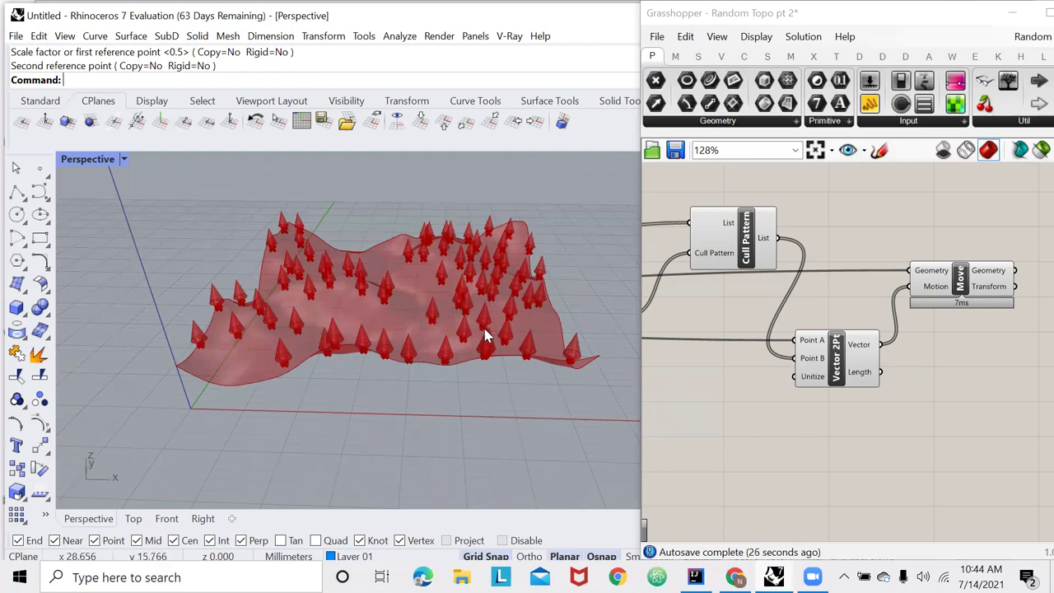
scroll(454, 305, up, 2)
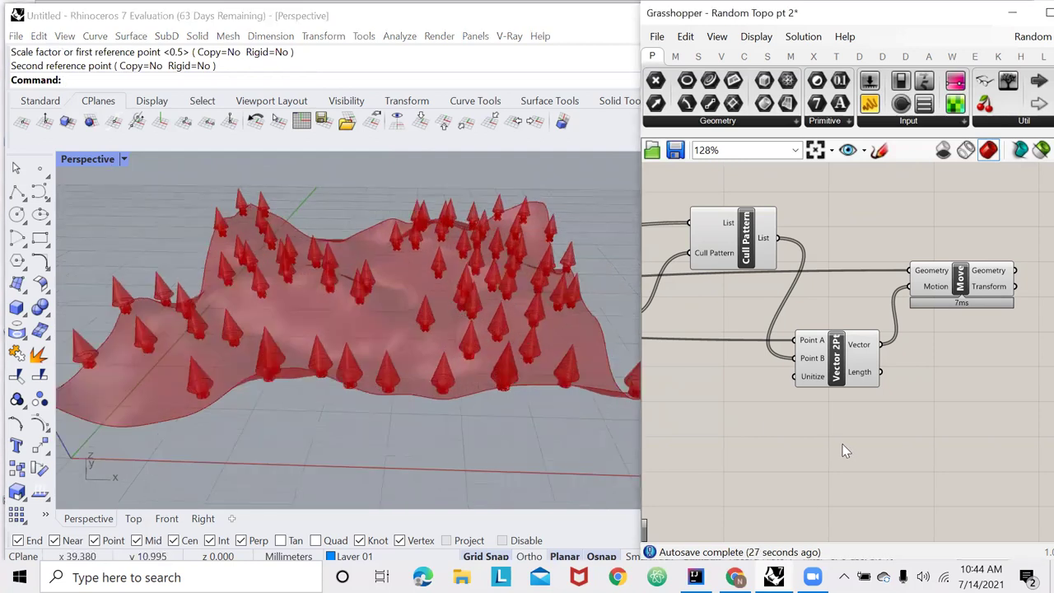
- Turn off the preview of the tree-scattering components that precede Move, leaving Move's own preview on
scroll(868, 404, down, 3)
scroll(905, 363, up, 2)
click(951, 350)
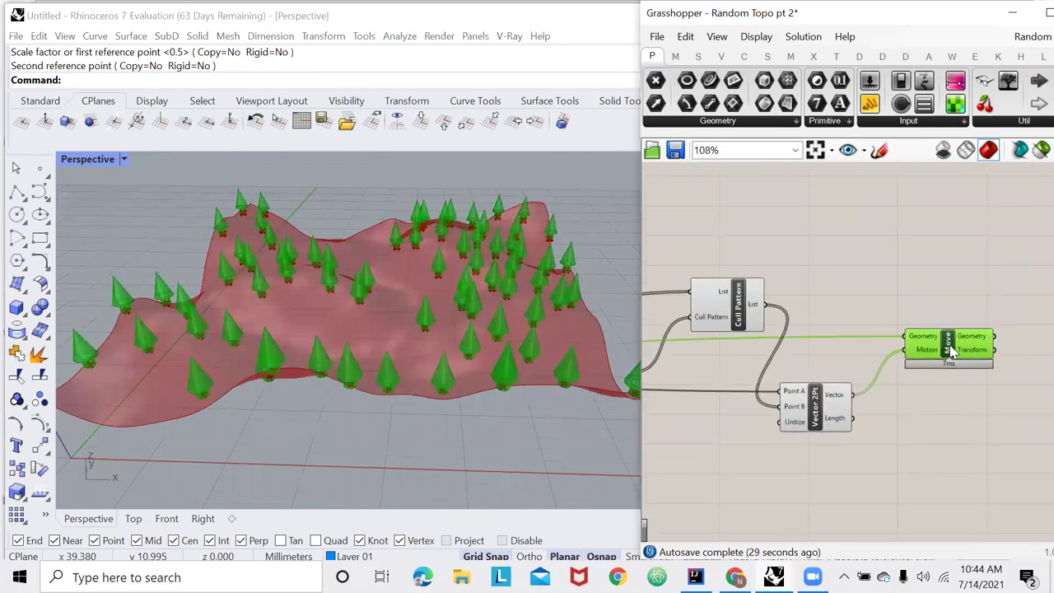
scroll(946, 354, down, 5)
drag(955, 333, 708, 423)
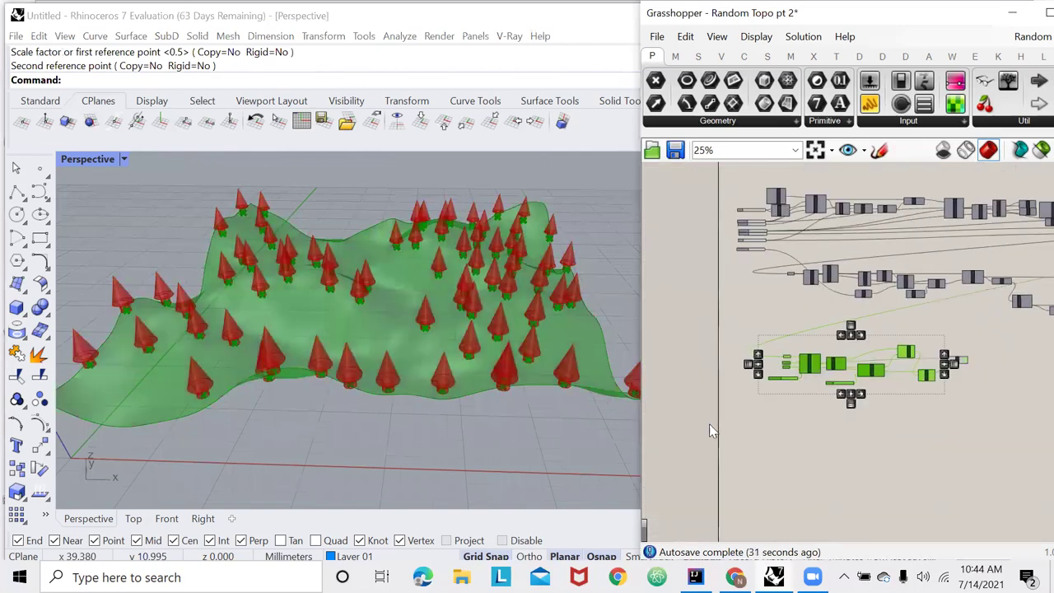
right_click(709, 423)
click(745, 354)
scroll(947, 350, down, 3)
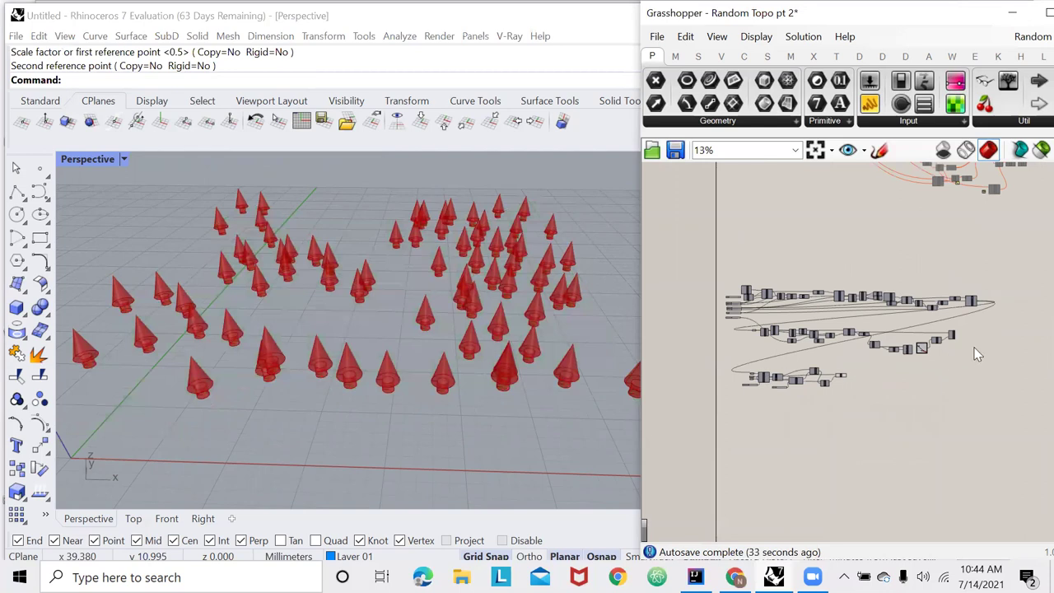
- Turn on the preview of the terrain's Custom Preview component
scroll(976, 354, up, 6)
click(917, 273)
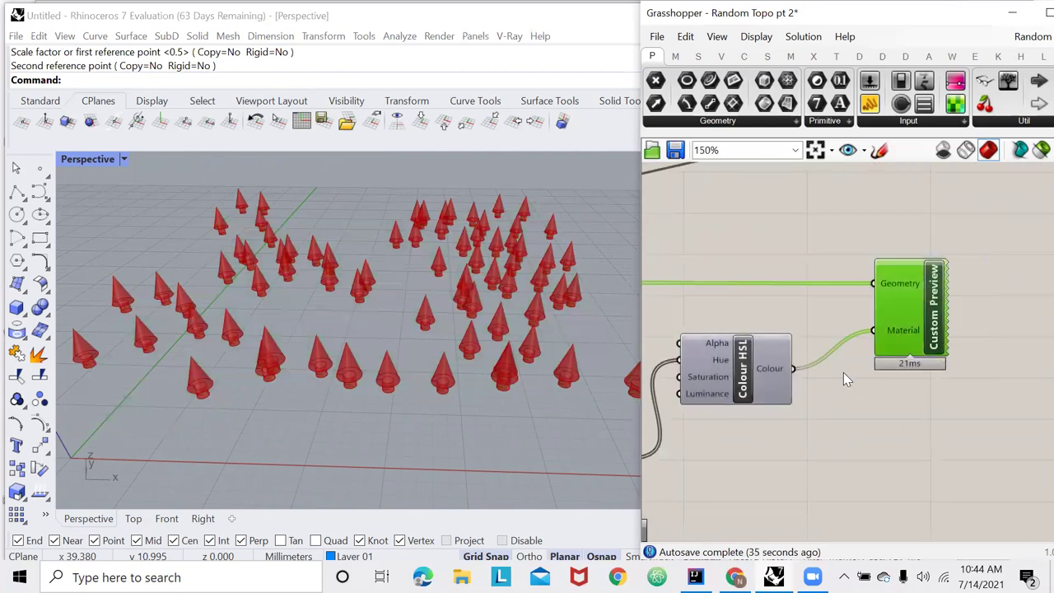
right_click(847, 472)
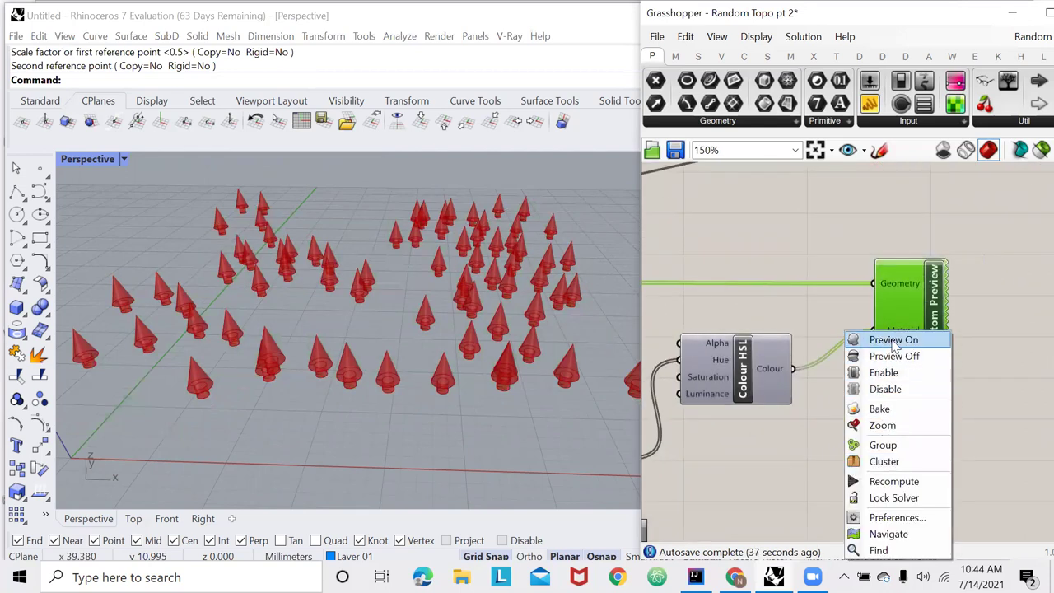
click(880, 341)
click(834, 429)
scroll(480, 269, down, 5)
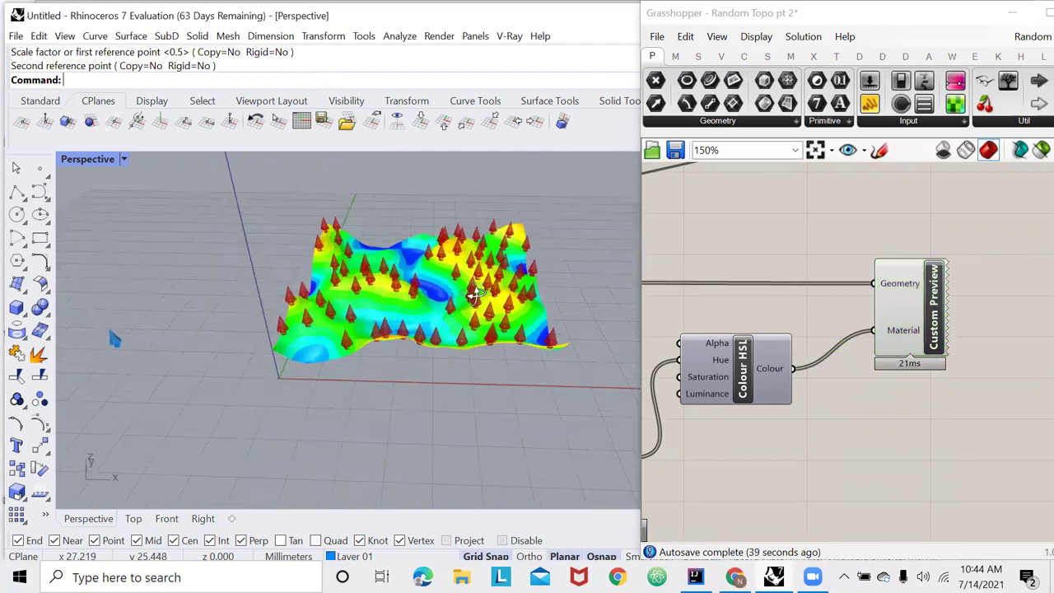
- Move the tree brep parameter away from Populate Geometry, clear of the Brep and Point parameters
scroll(968, 281, down, 6)
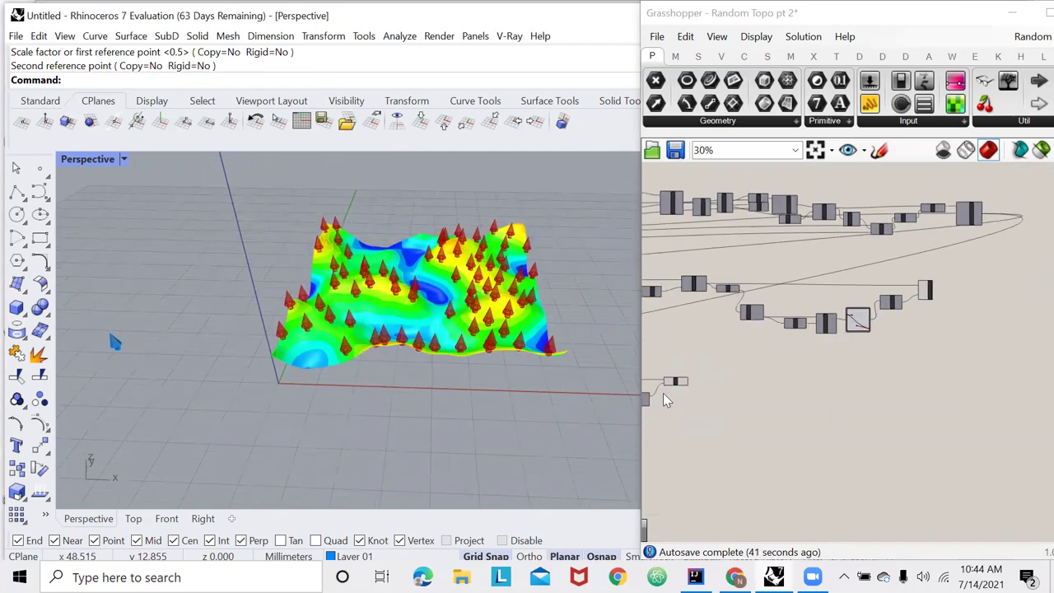
right_drag(663, 392, 804, 327)
scroll(801, 327, up, 4)
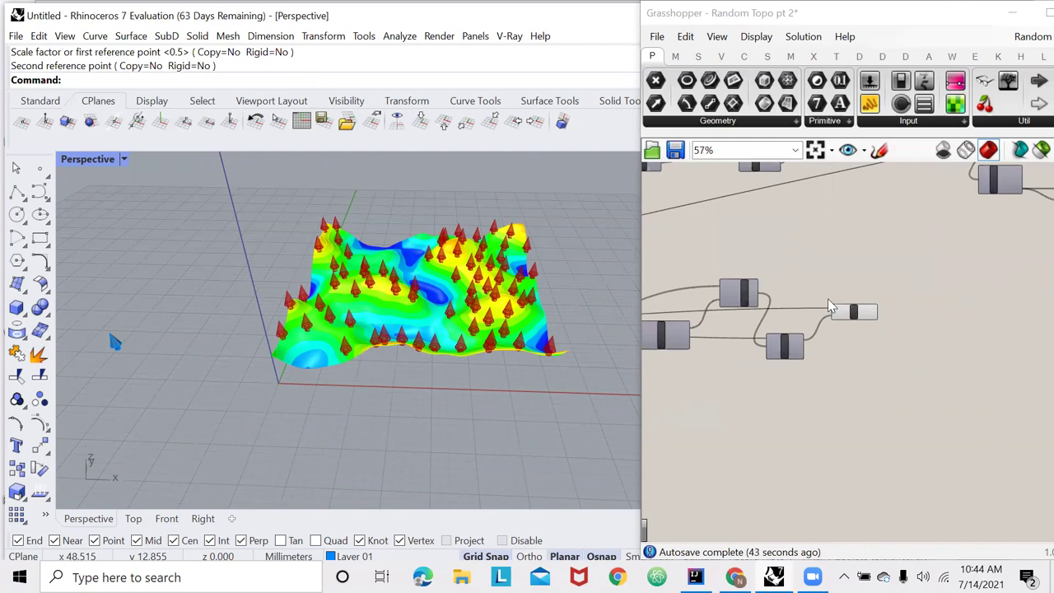
scroll(827, 306, down, 6)
scroll(741, 296, up, 10)
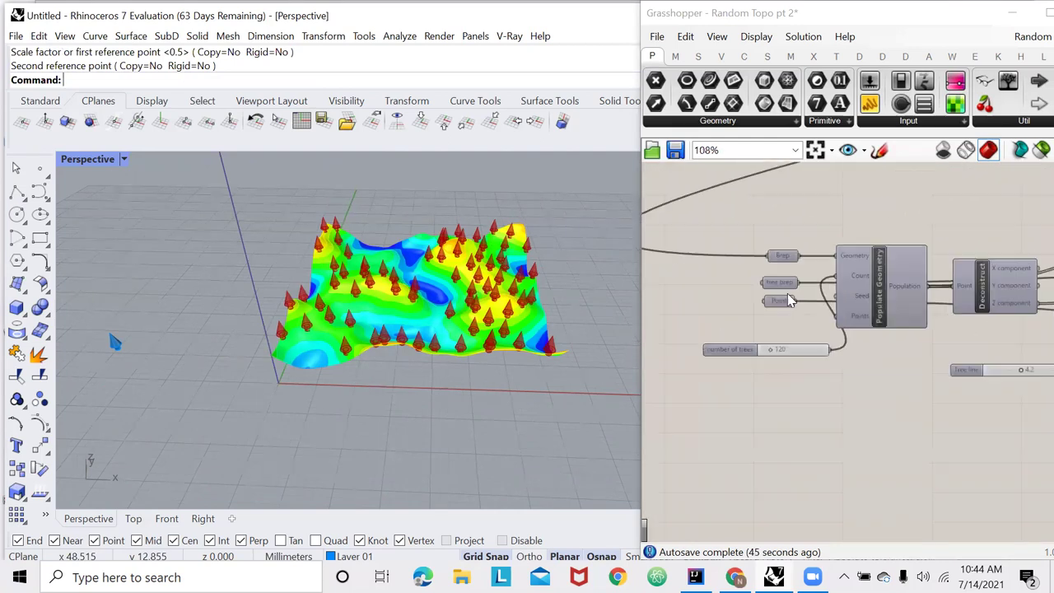
scroll(787, 296, down, 1)
scroll(780, 308, up, 2)
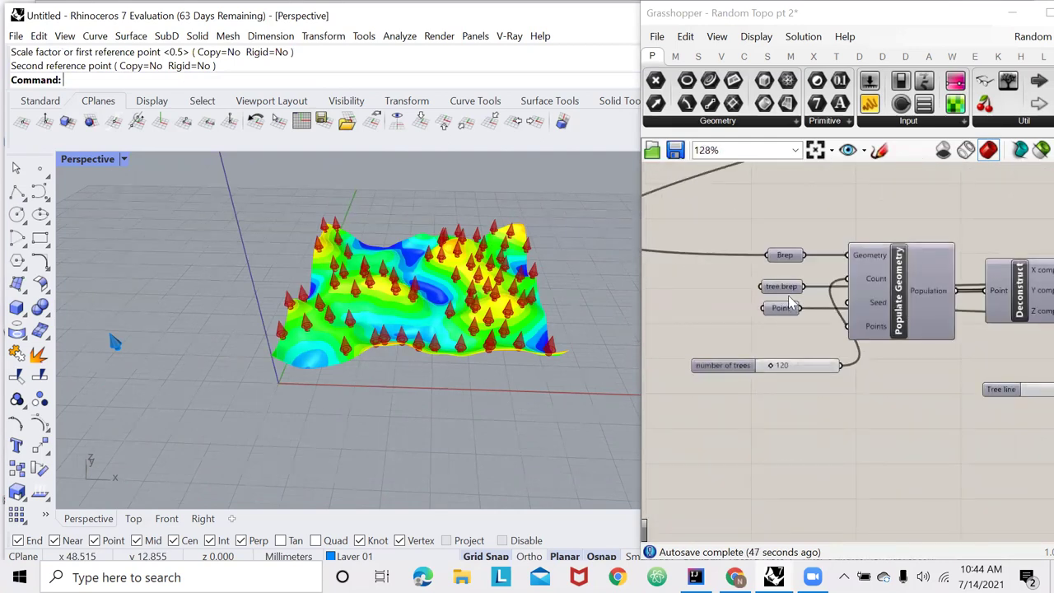
drag(785, 288, 681, 288)
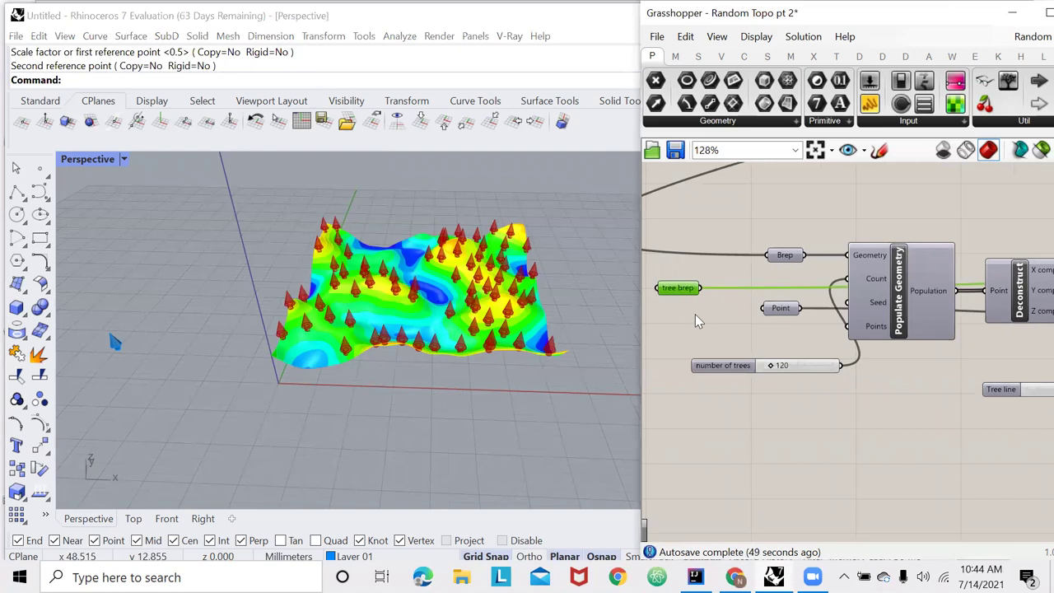
double_click(696, 314)
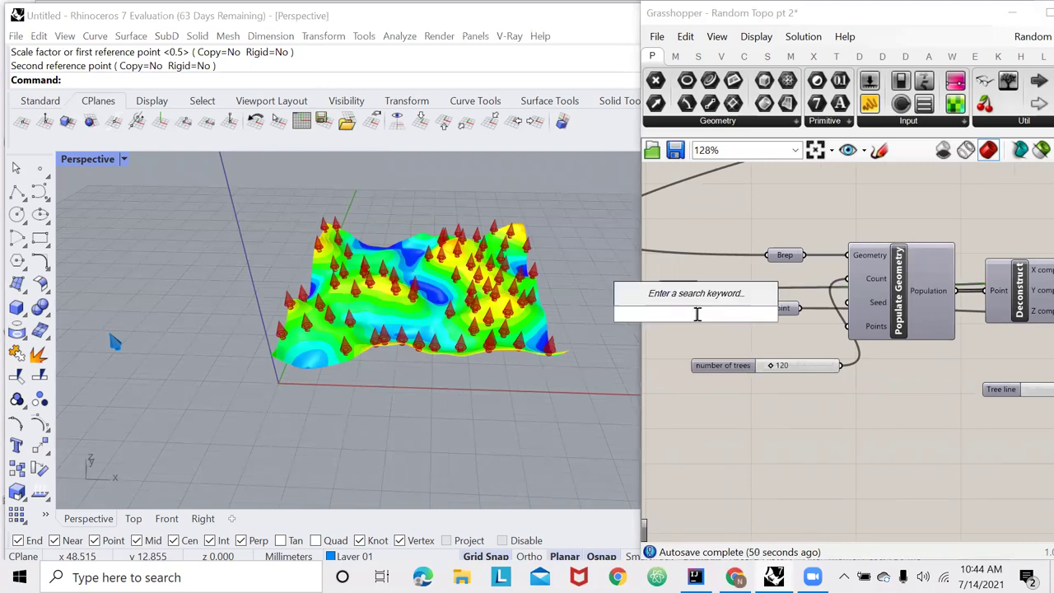
click(749, 339)
double_click(749, 339)
text(brep)
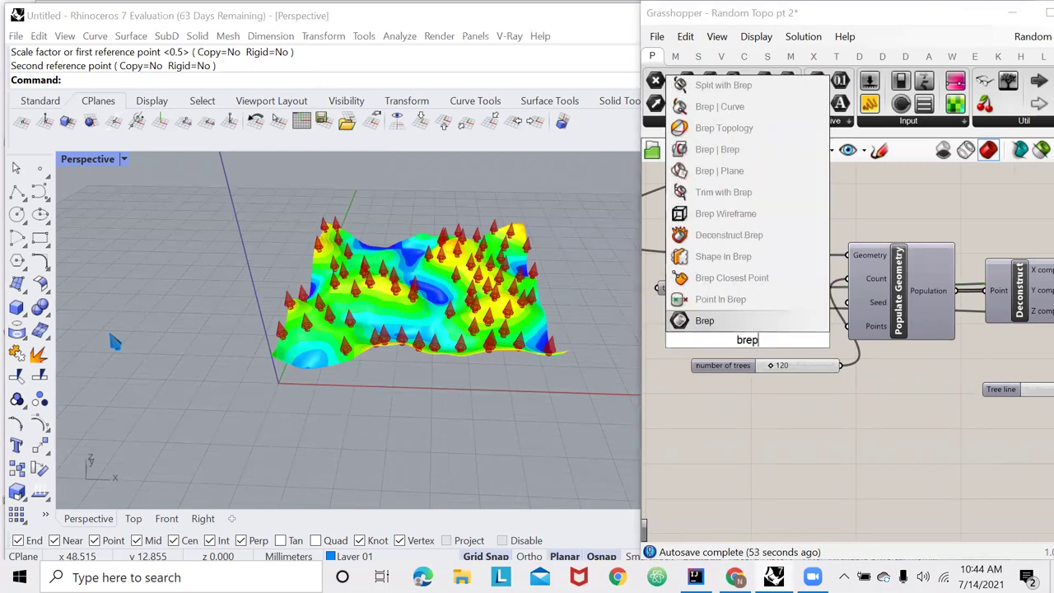
key(Return)
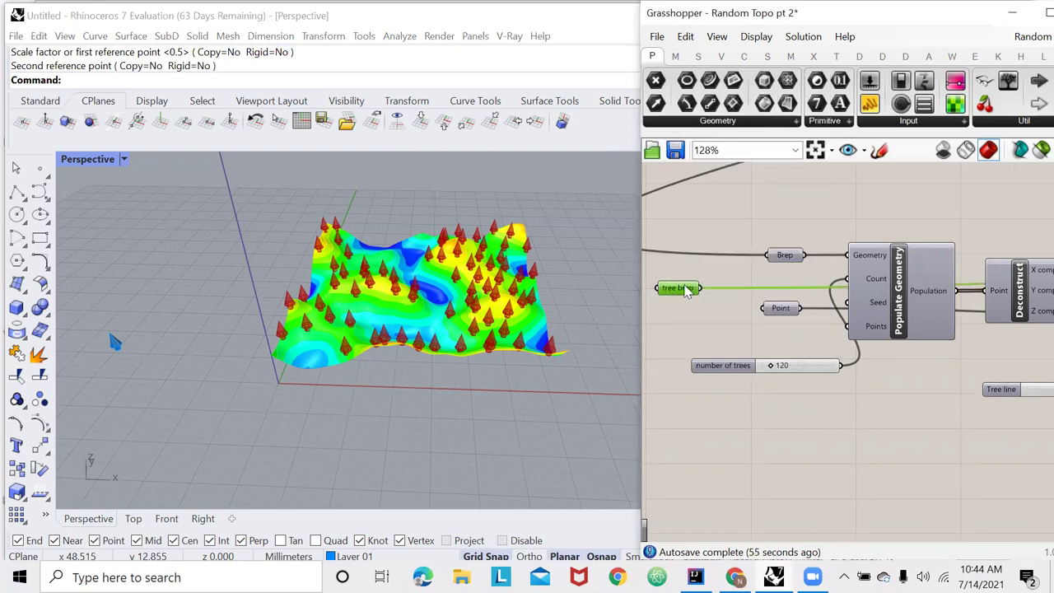
- Duplicate the tree brep parameter and place the copy just below and past the Move component
key(ctrl+c)
key(ctrl+v)
drag(683, 300, 712, 333)
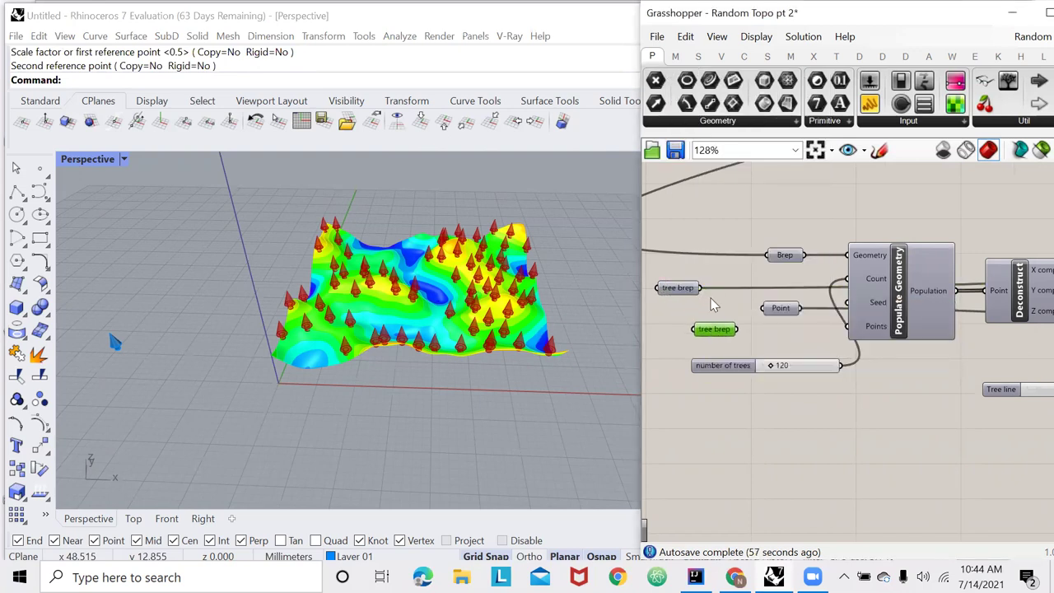
scroll(678, 327, down, 4)
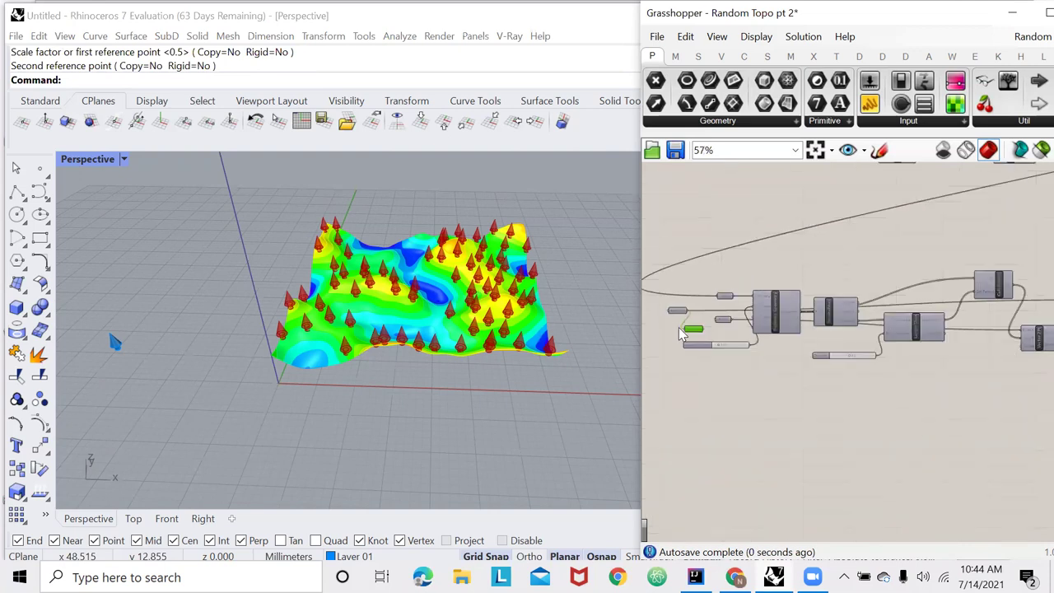
drag(688, 330, 869, 329)
scroll(881, 317, up, 3)
click(779, 317)
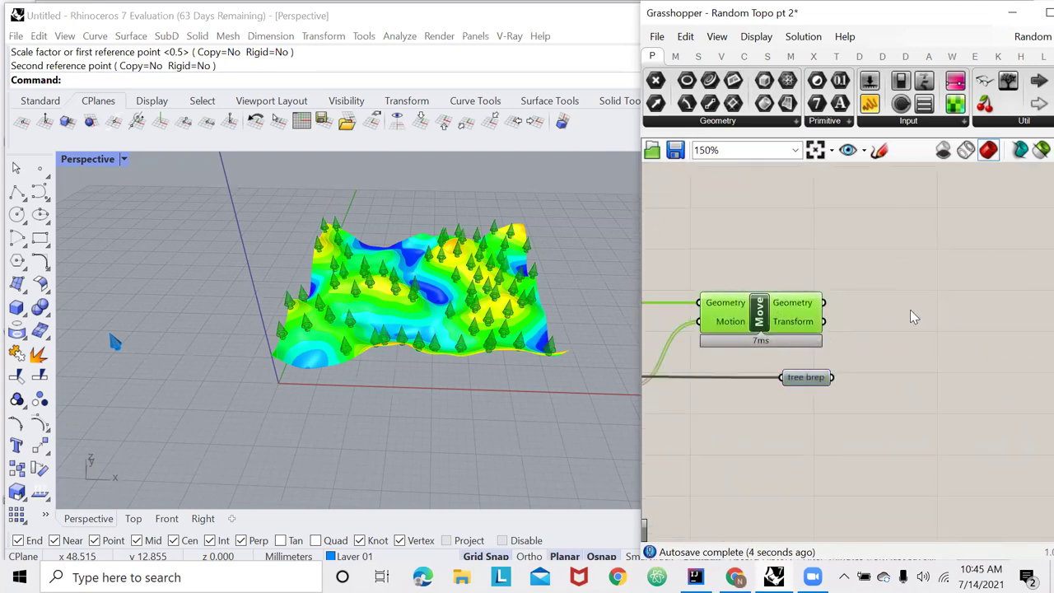
- Add a Scale NU component next to Move
scroll(915, 304, down, 2)
scroll(866, 342, up, 2)
double_click(880, 324)
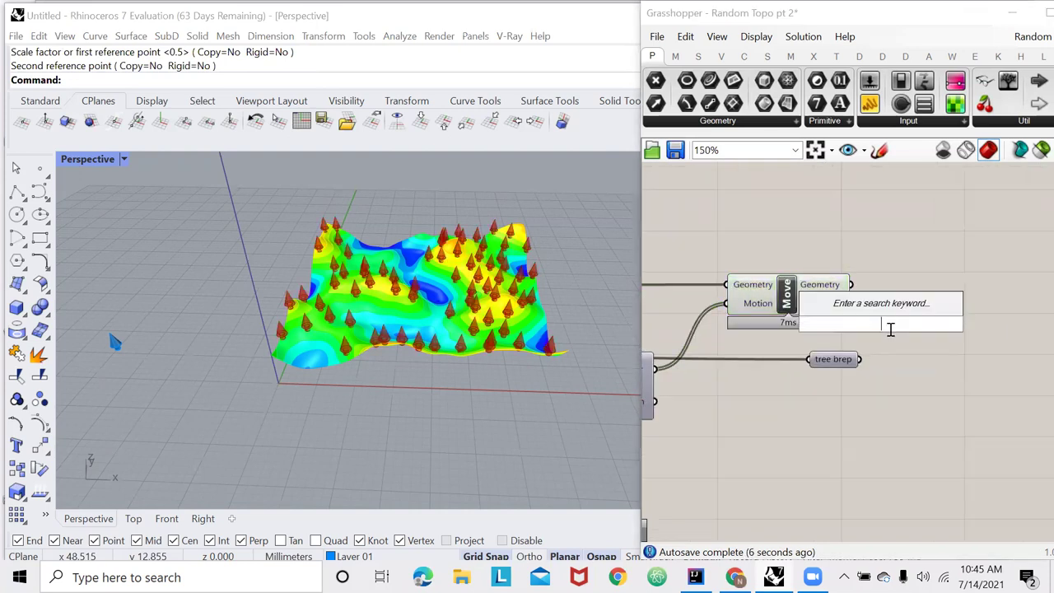
text(scale)
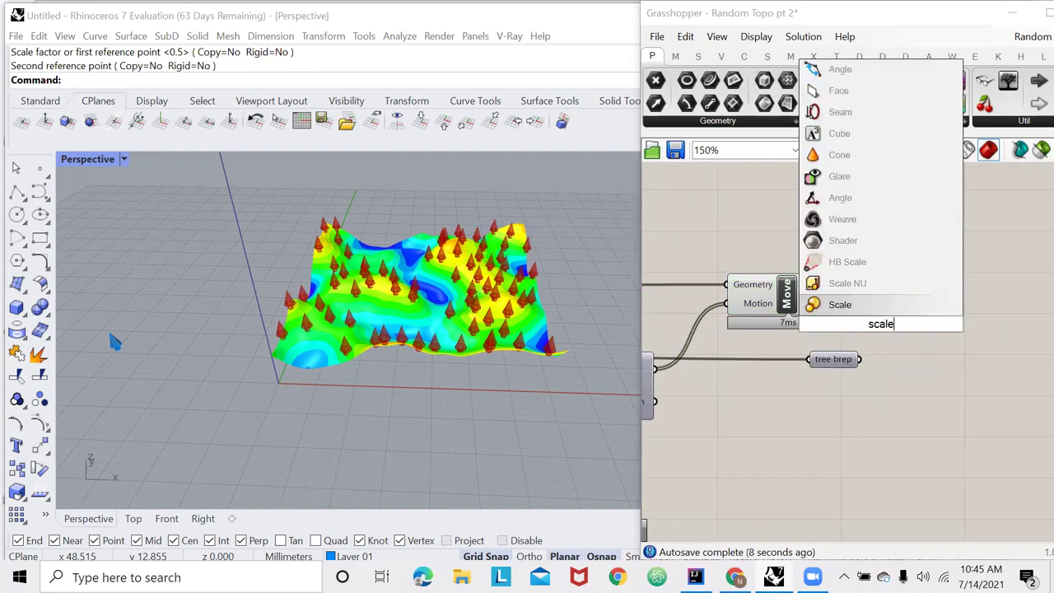
click(857, 284)
scroll(857, 338, down, 2)
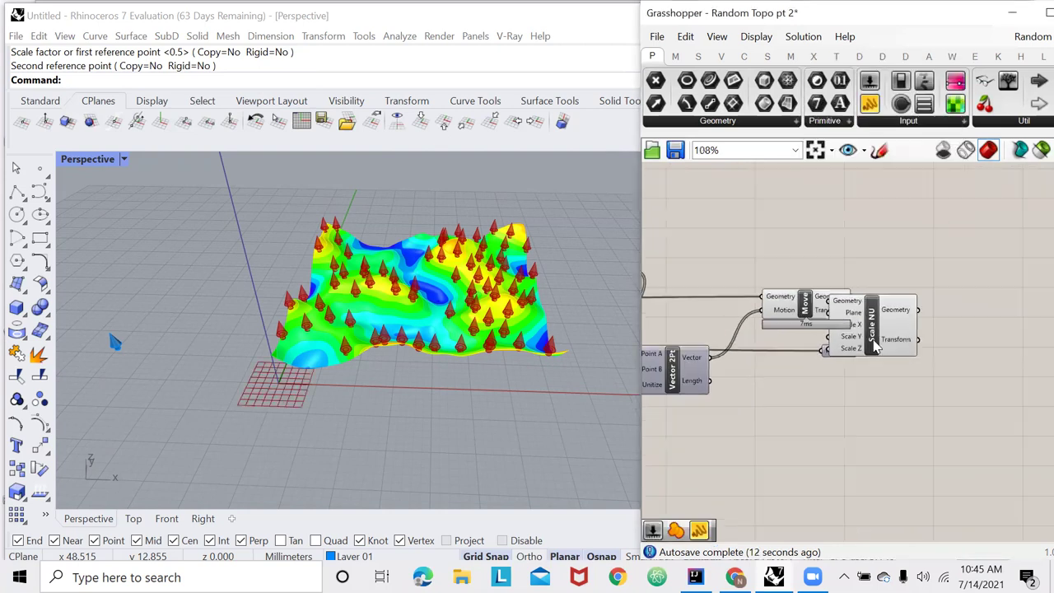
- Position Scale NU in the free canvas space beyond Move and the copied tree brep parameter
drag(860, 363, 979, 365)
scroll(732, 340, down, 2)
scroll(892, 363, up, 3)
drag(862, 336, 887, 331)
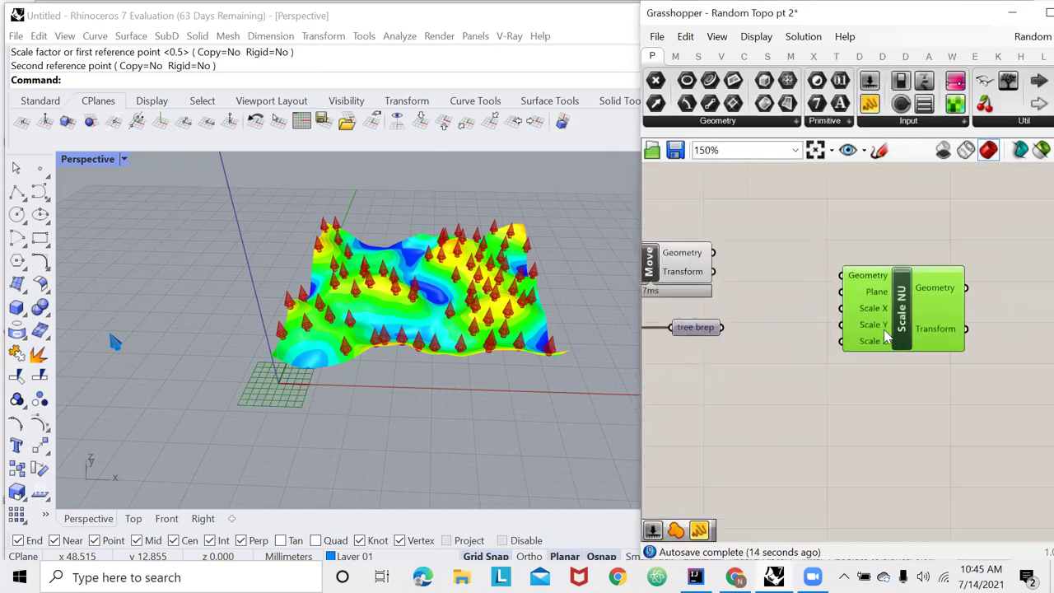
click(840, 327)
scroll(846, 327, up, 3)
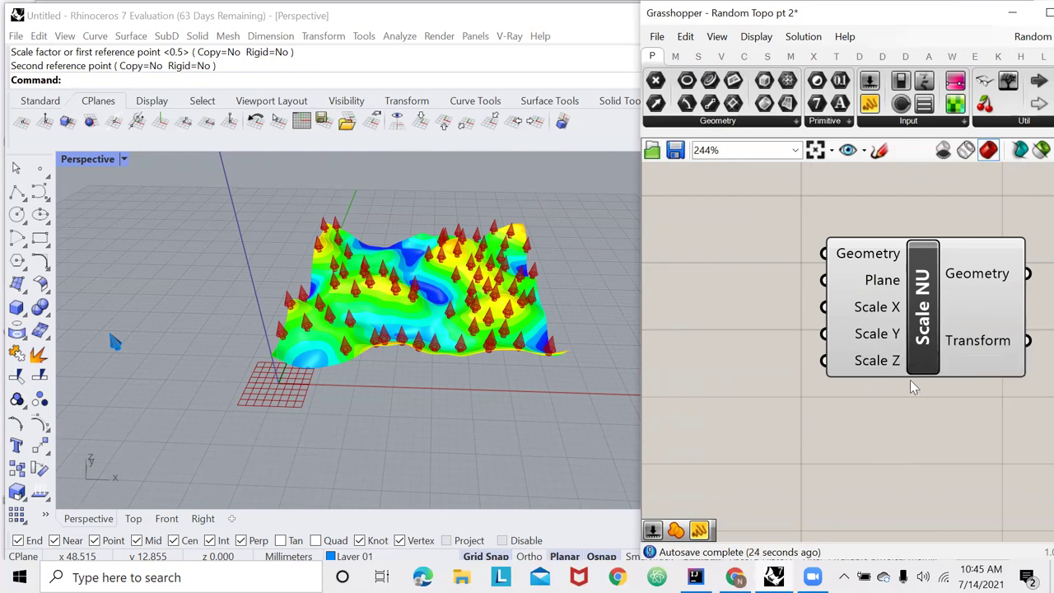
scroll(914, 384, down, 3)
scroll(955, 375, up, 3)
scroll(951, 357, down, 2)
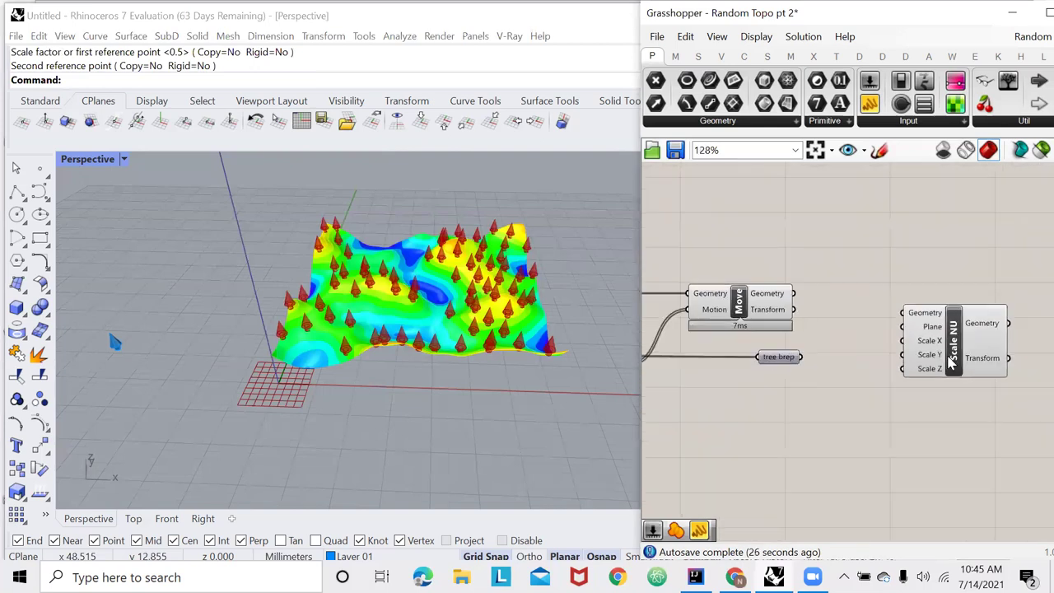
drag(952, 362, 967, 358)
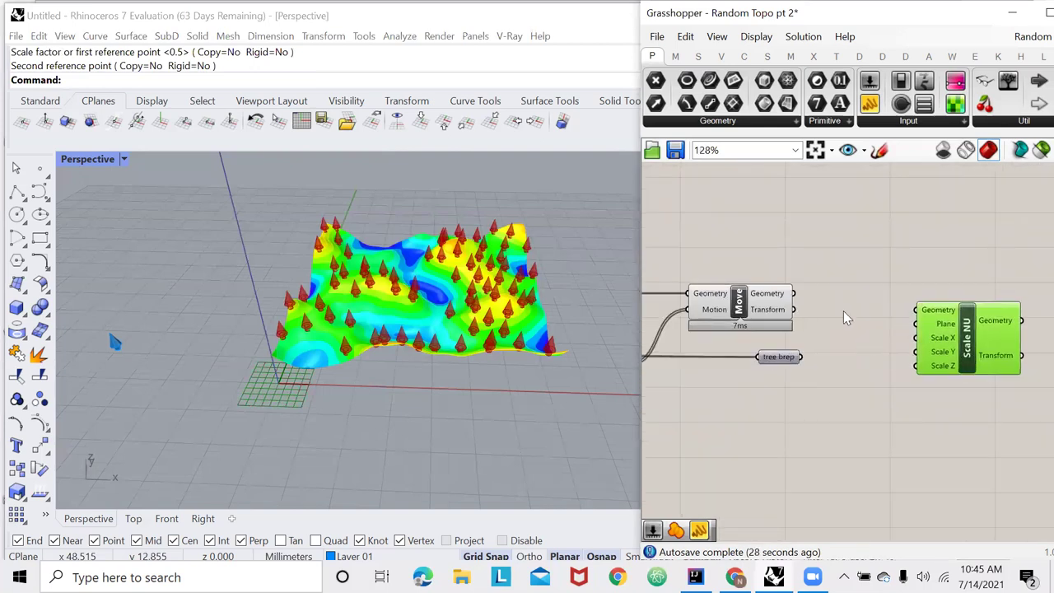
scroll(843, 310, down, 1)
scroll(837, 306, up, 1)
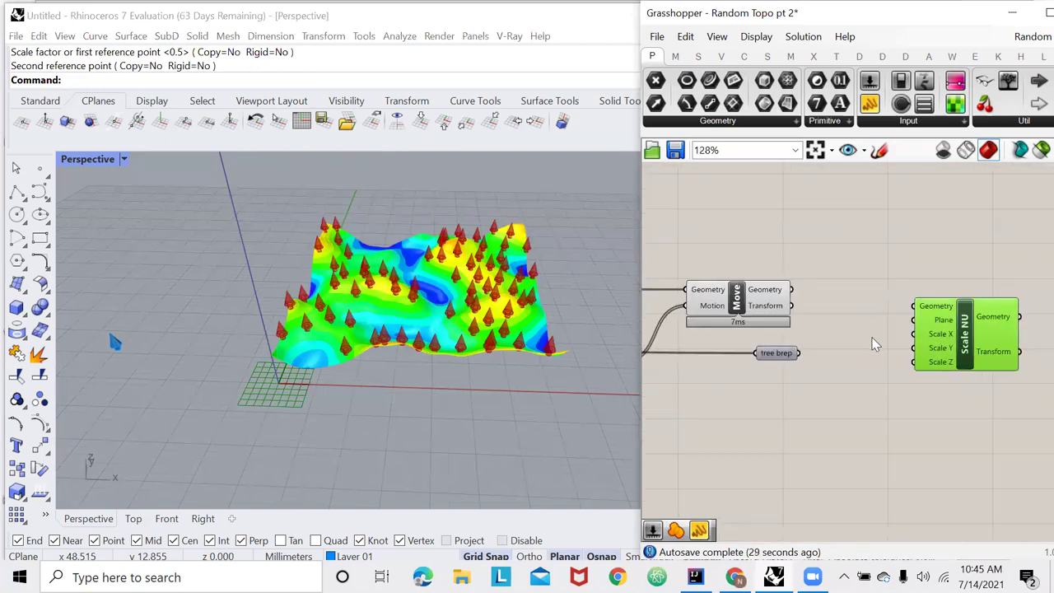
- Connect the copied tree brep parameter to Scale NU's Geometry input and move Scale NU slightly lower on the canvas
click(1002, 420)
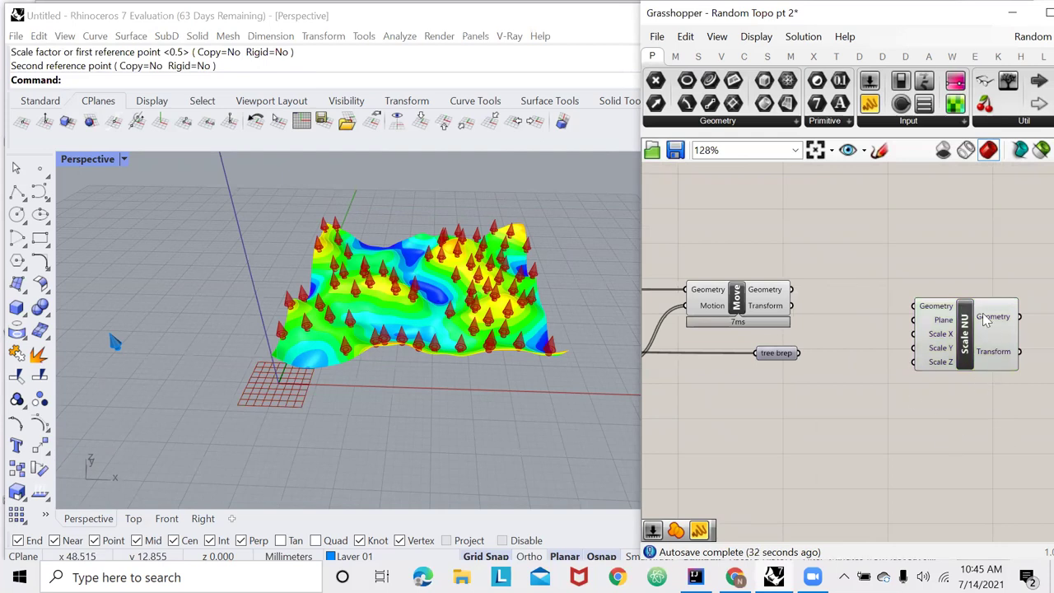
click(753, 306)
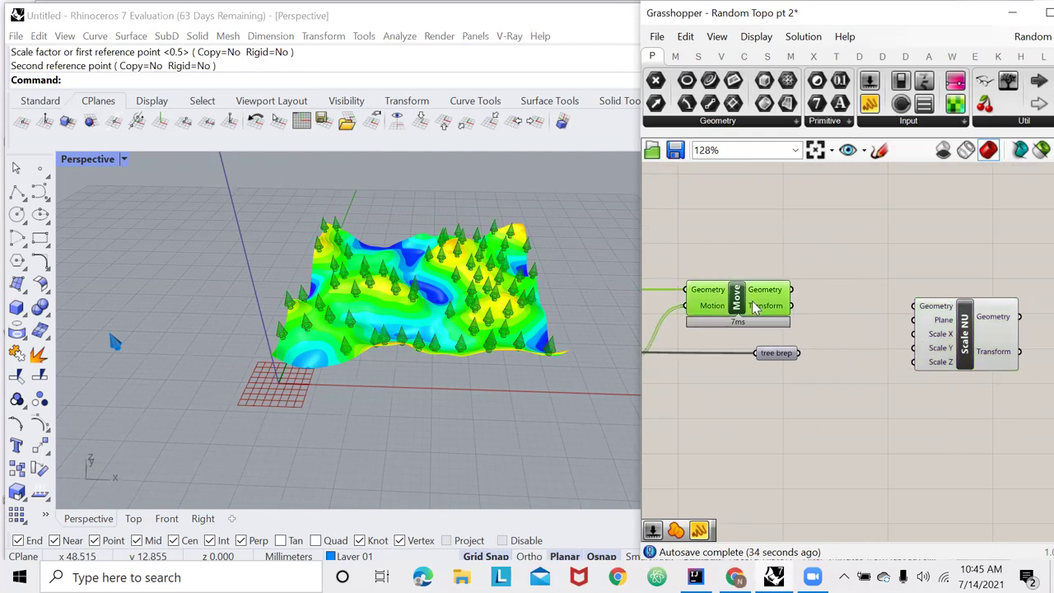
click(824, 321)
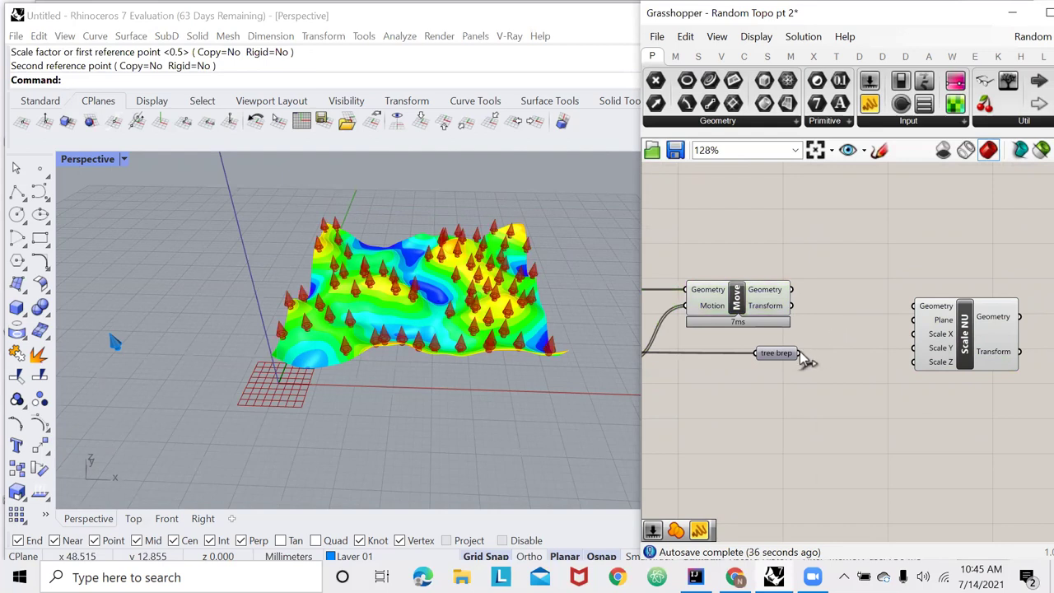
drag(797, 352, 912, 305)
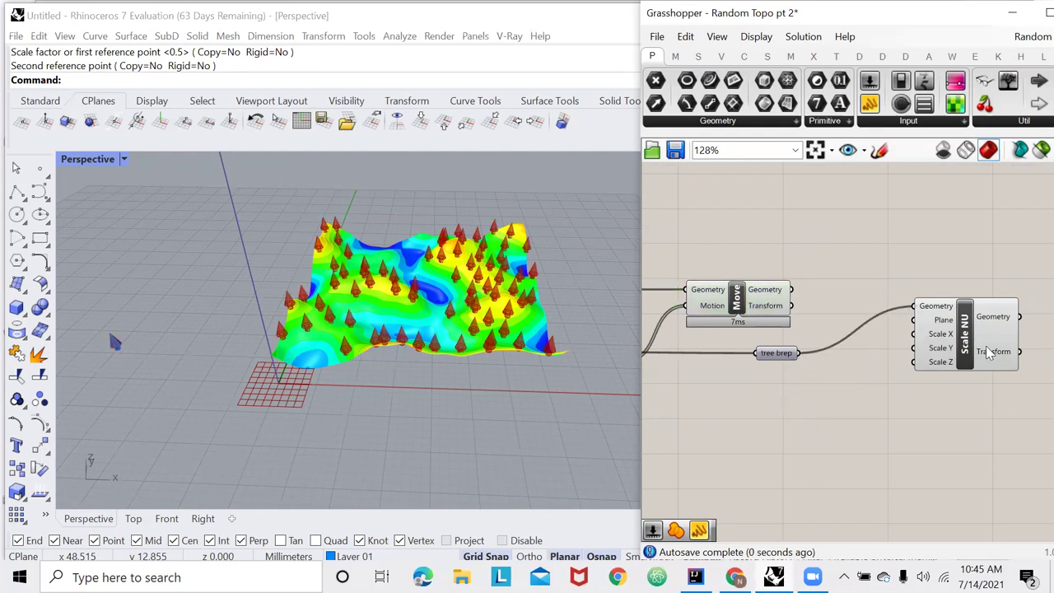
drag(985, 353, 997, 399)
- Add a Random component below the copied tree brep and connect its output to Scale NU's Scale X input
double_click(865, 414)
text(ra)
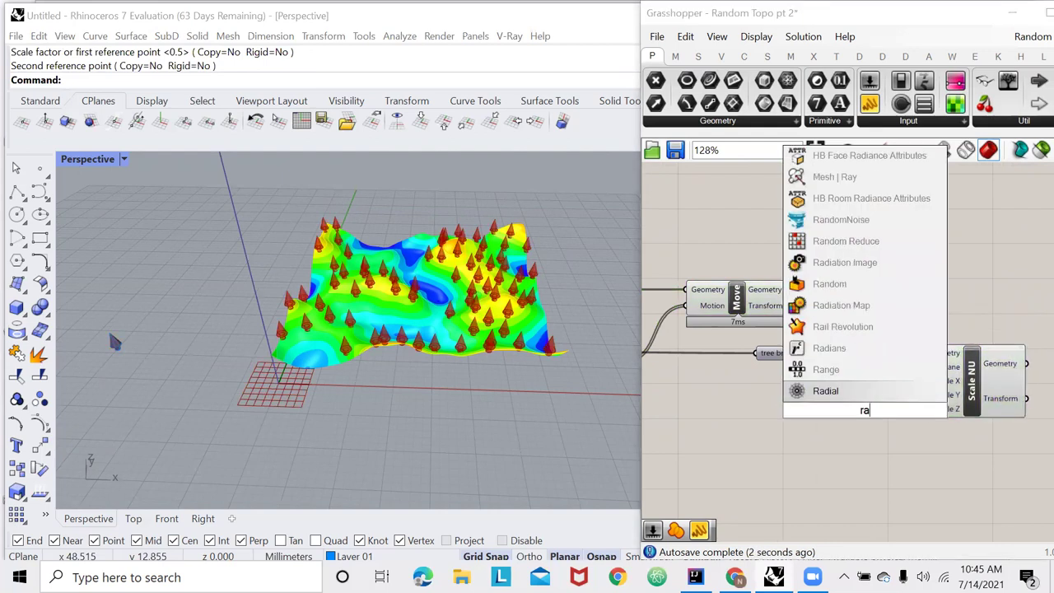
text(ndom)
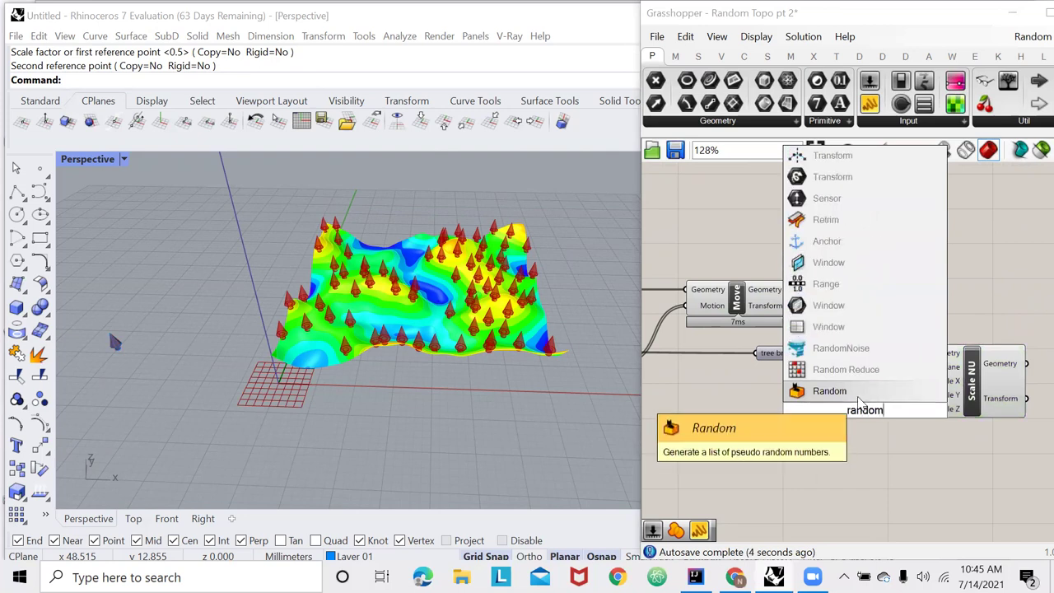
click(833, 390)
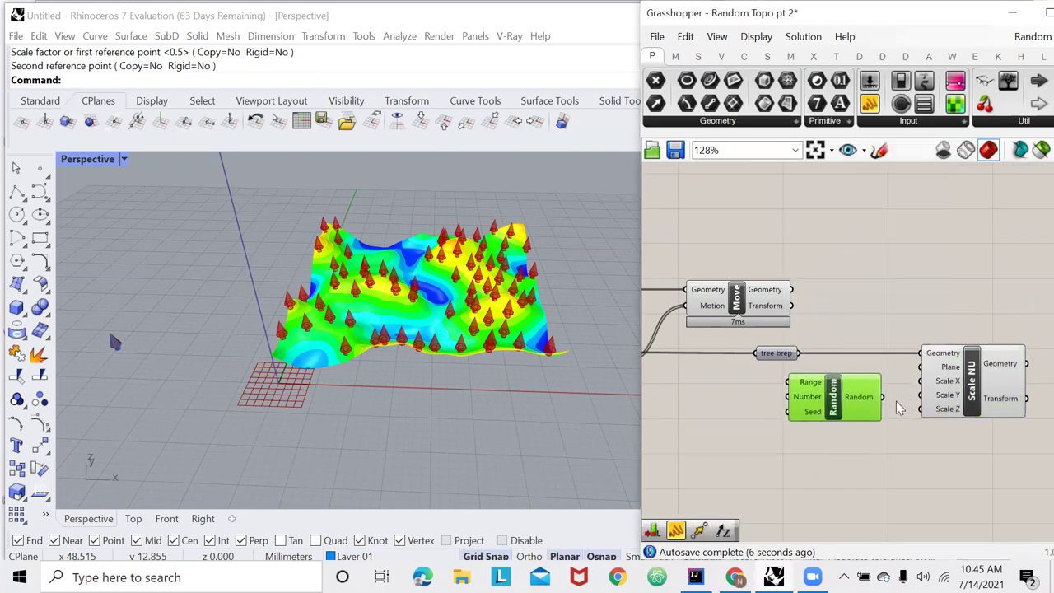
drag(884, 398, 919, 384)
scroll(893, 387, down, 2)
scroll(873, 411, up, 2)
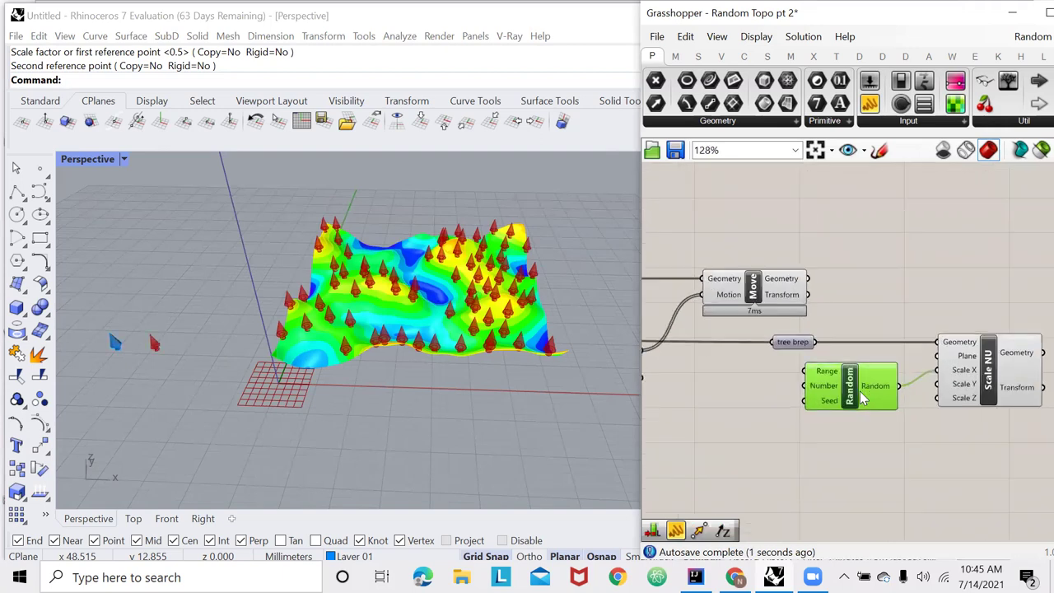
- Add a Construct Domain component and connect its Domain output to Random's Range input
scroll(848, 420, down, 3)
scroll(815, 424, up, 3)
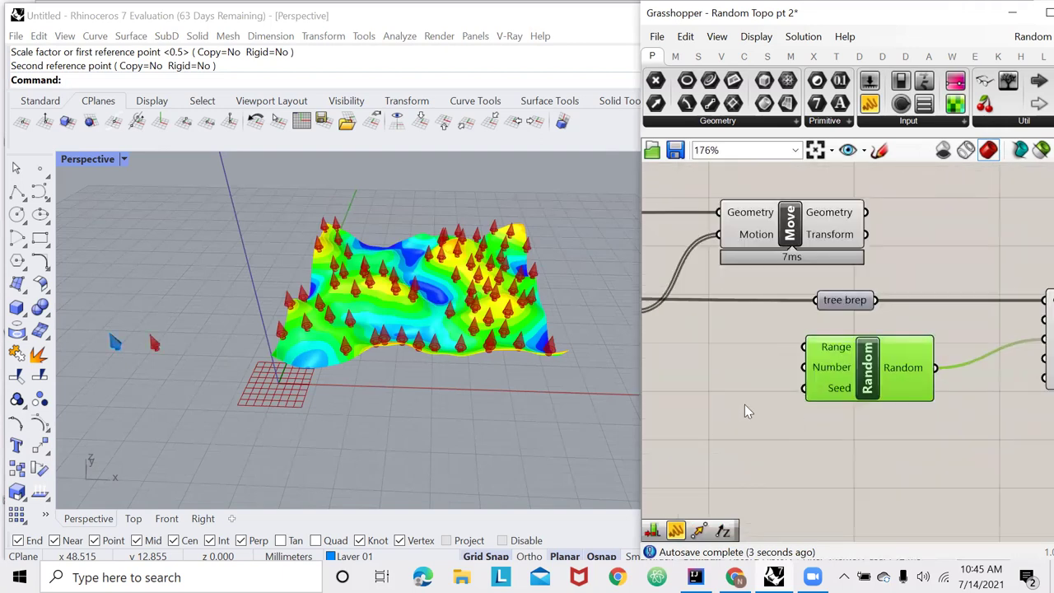
scroll(794, 391, down, 2)
scroll(806, 387, up, 2)
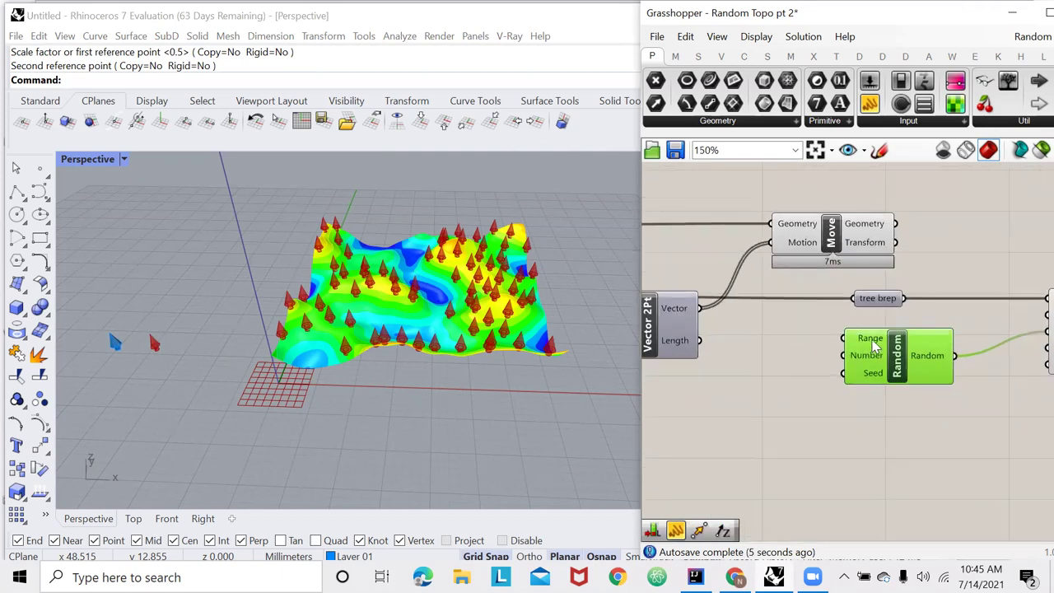
mouse_move(874, 344)
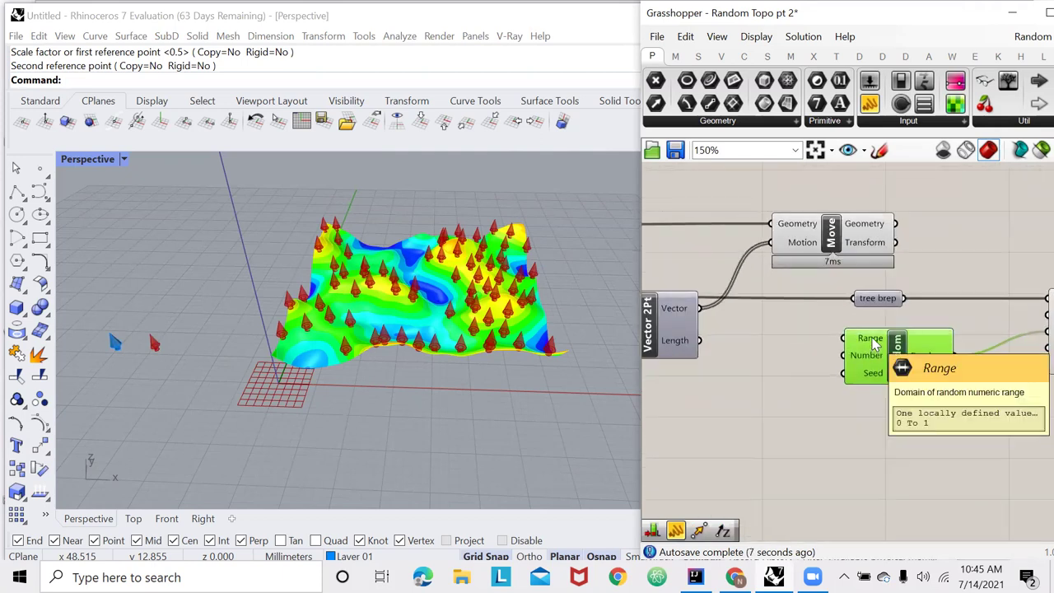
double_click(788, 410)
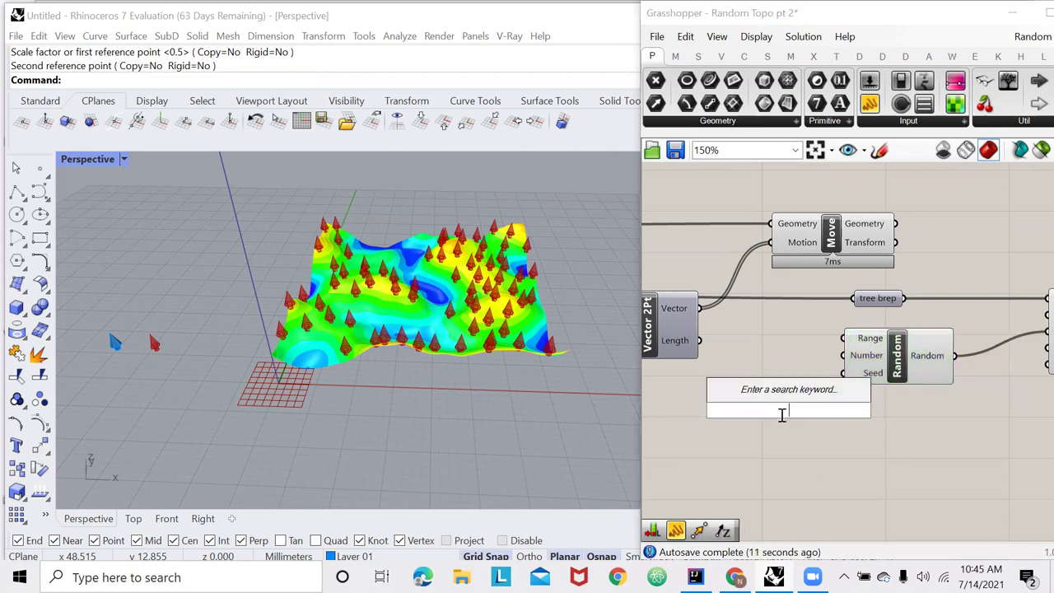
text(construct dom)
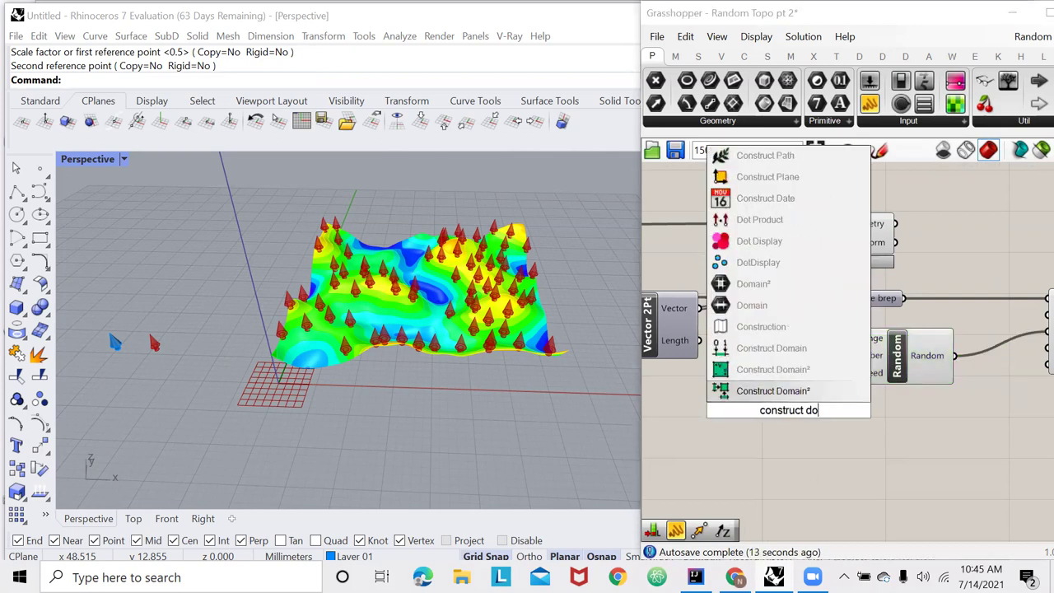
click(765, 390)
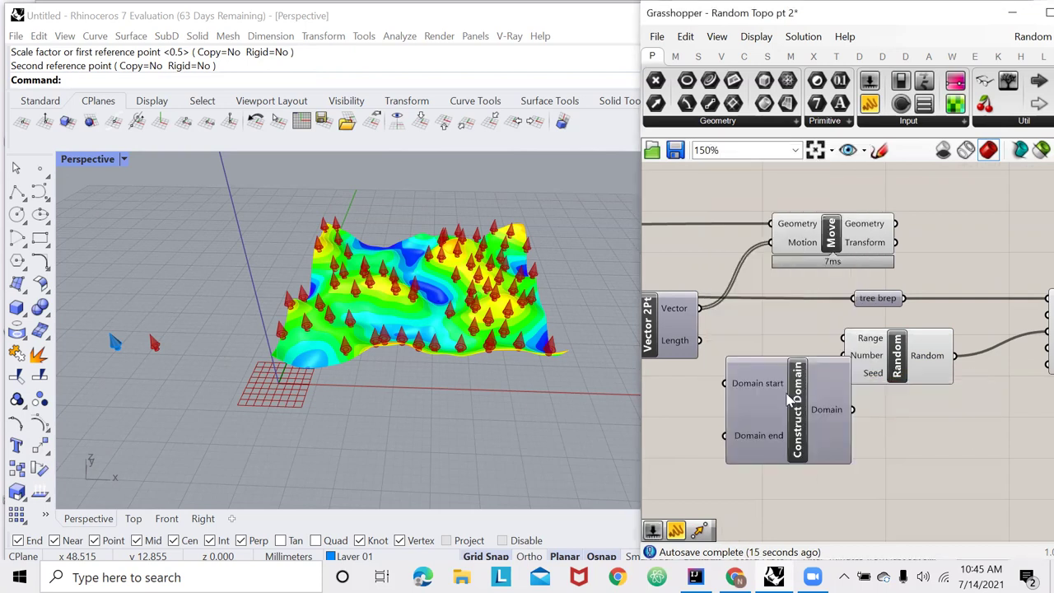
drag(807, 415, 844, 338)
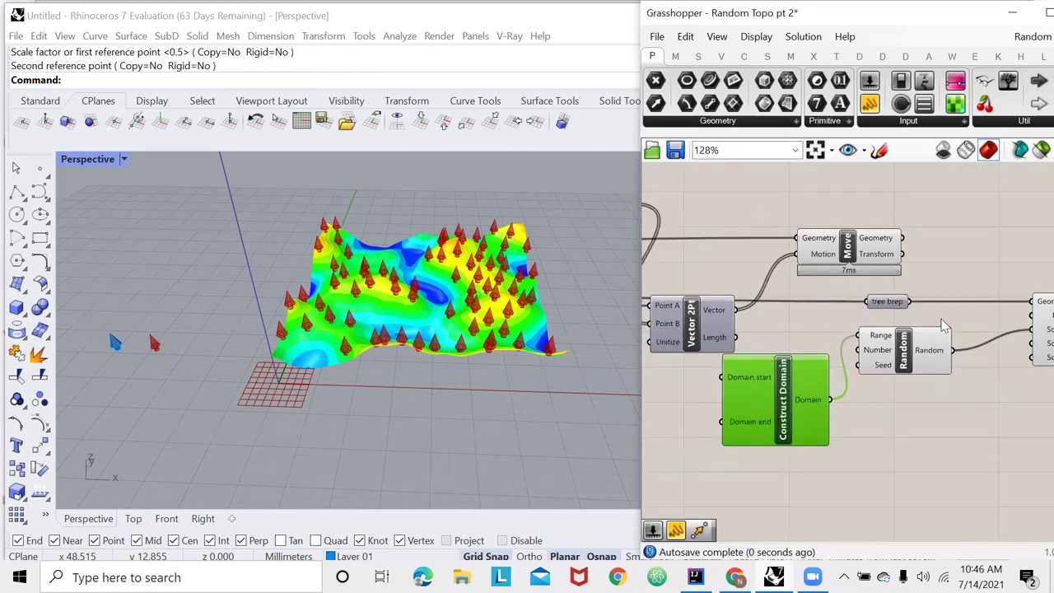
- Create a number slider with the value 0.33 and connect it to Construct Domain's Domain start input
scroll(782, 370, up, 2)
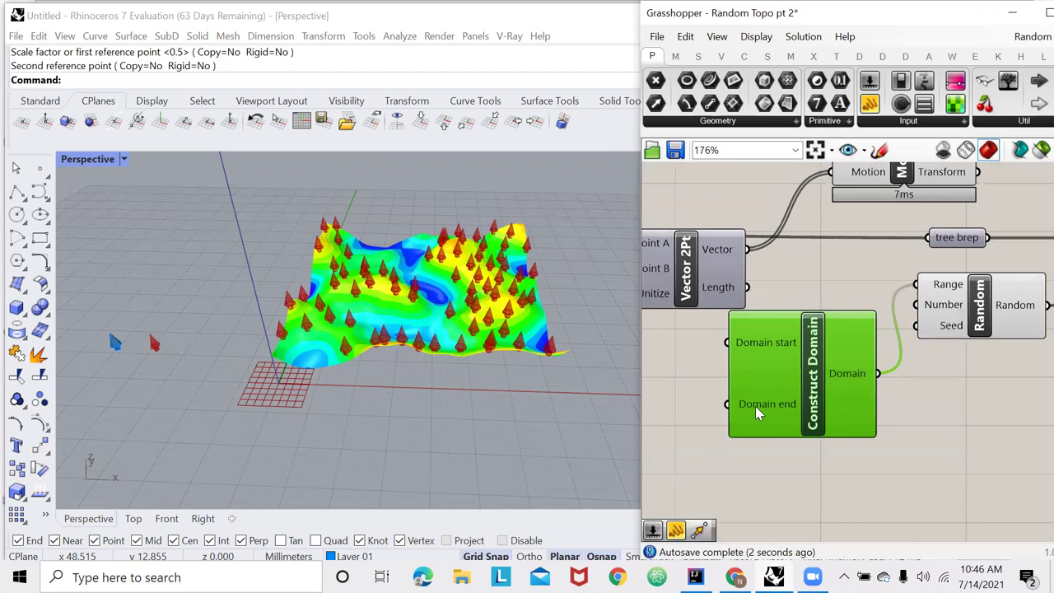
scroll(794, 343, down, 1)
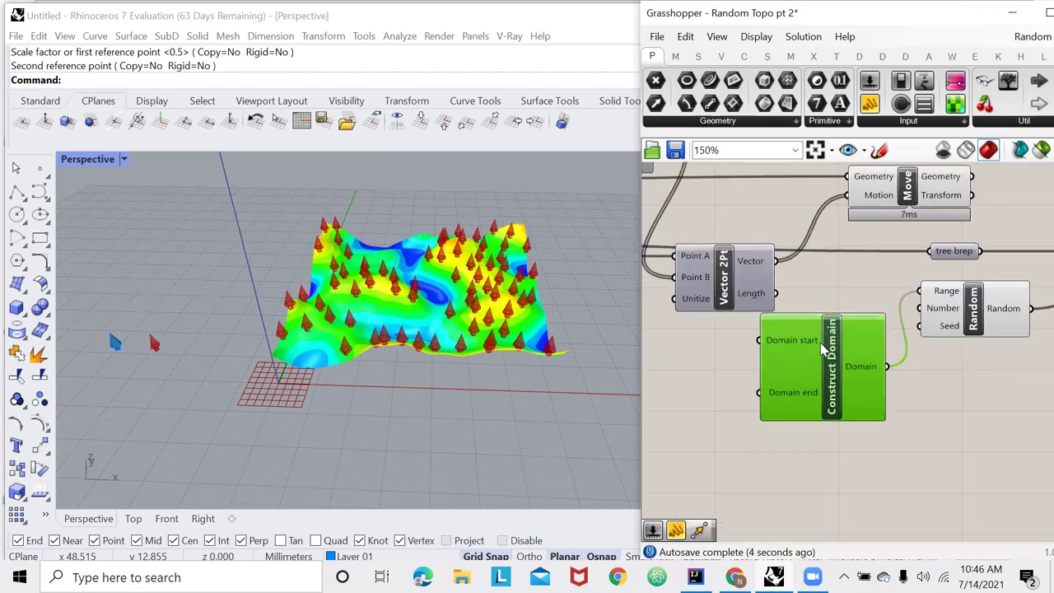
scroll(793, 343, up, 1)
scroll(811, 337, down, 1)
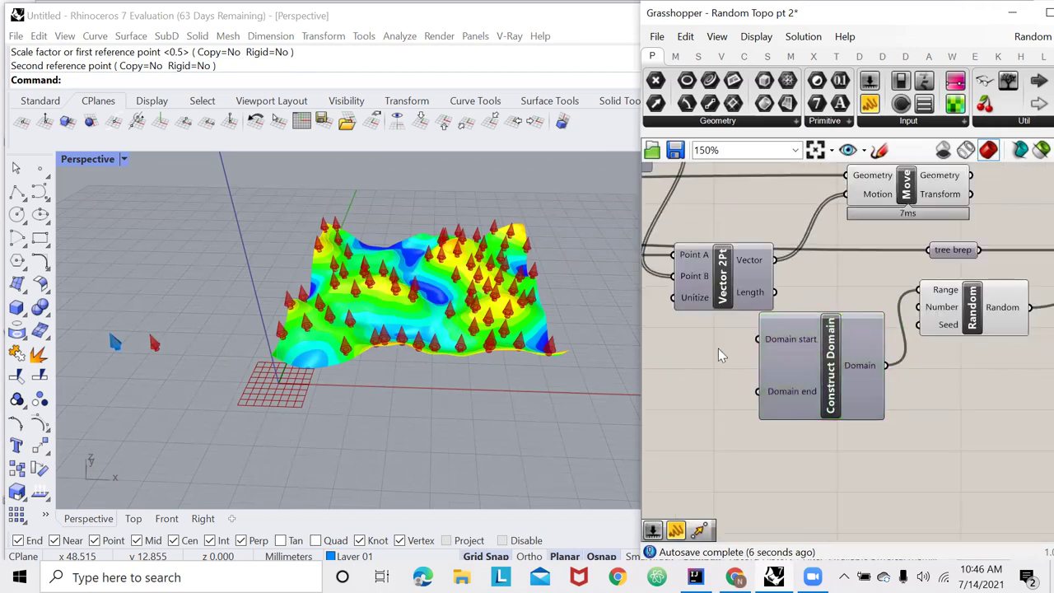
double_click(718, 349)
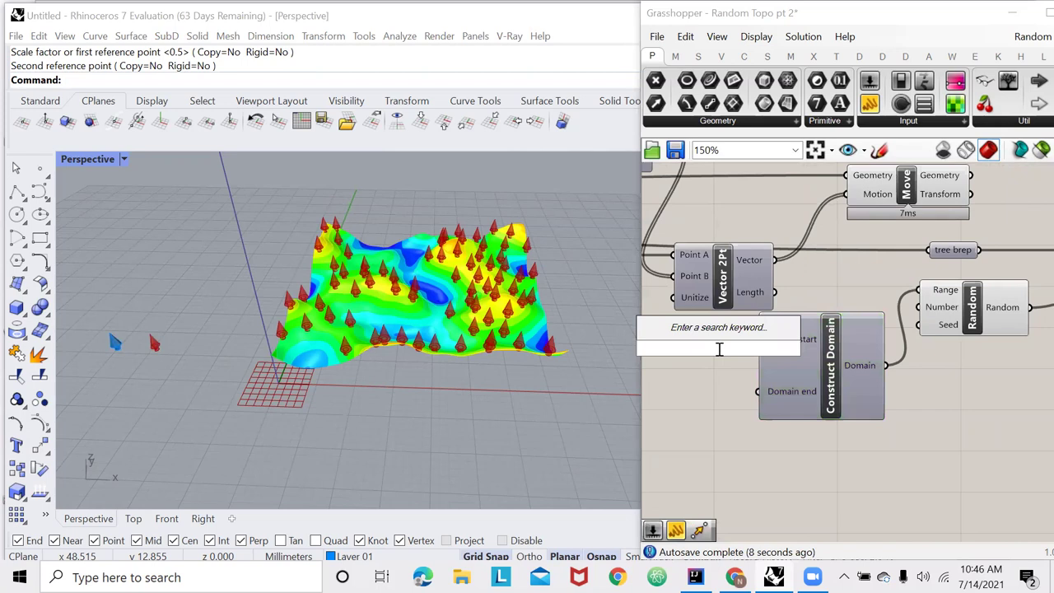
text(0.3)
key(BackSpace)
key(BackSpace)
key(BackSpace)
text(.33)
key(Return)
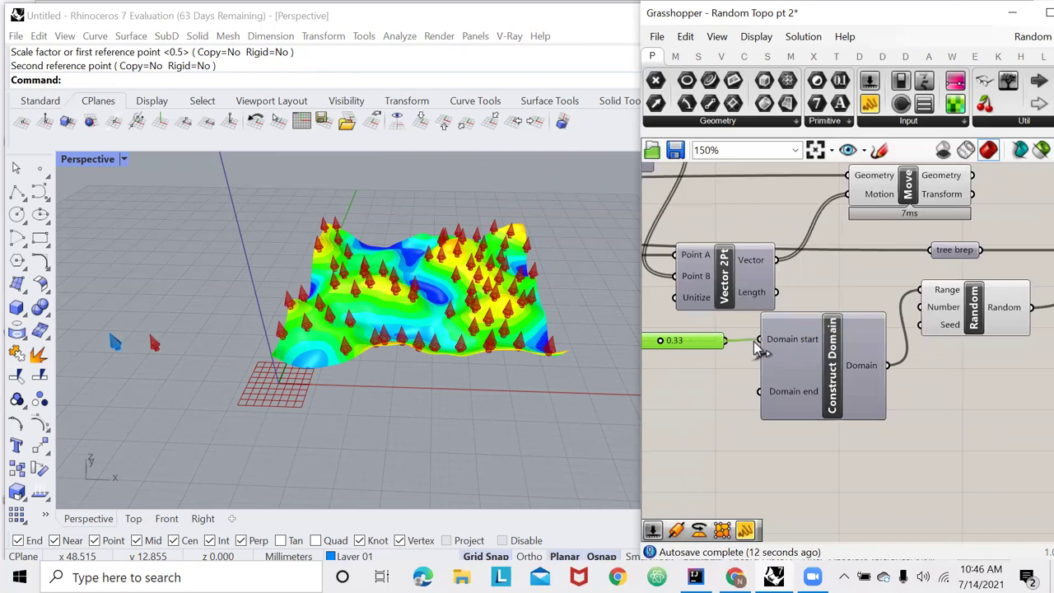
- Move the 0.33 slider and Construct Domain together lower on the canvas, clearing space beneath Vector 2Pt
scroll(755, 341, down, 3)
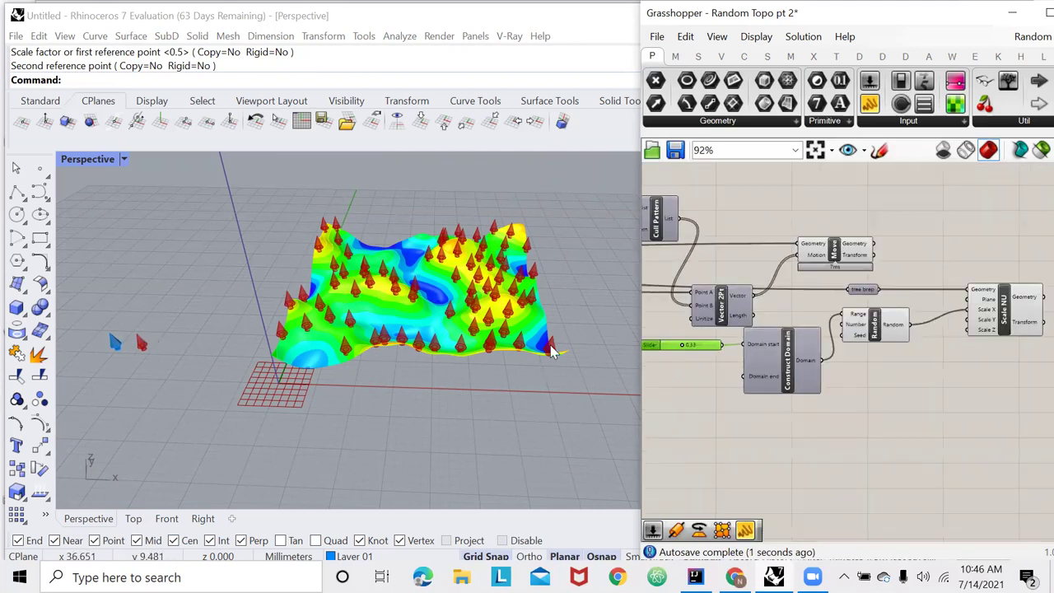
scroll(599, 350, down, 7)
scroll(580, 330, up, 7)
scroll(461, 317, down, 5)
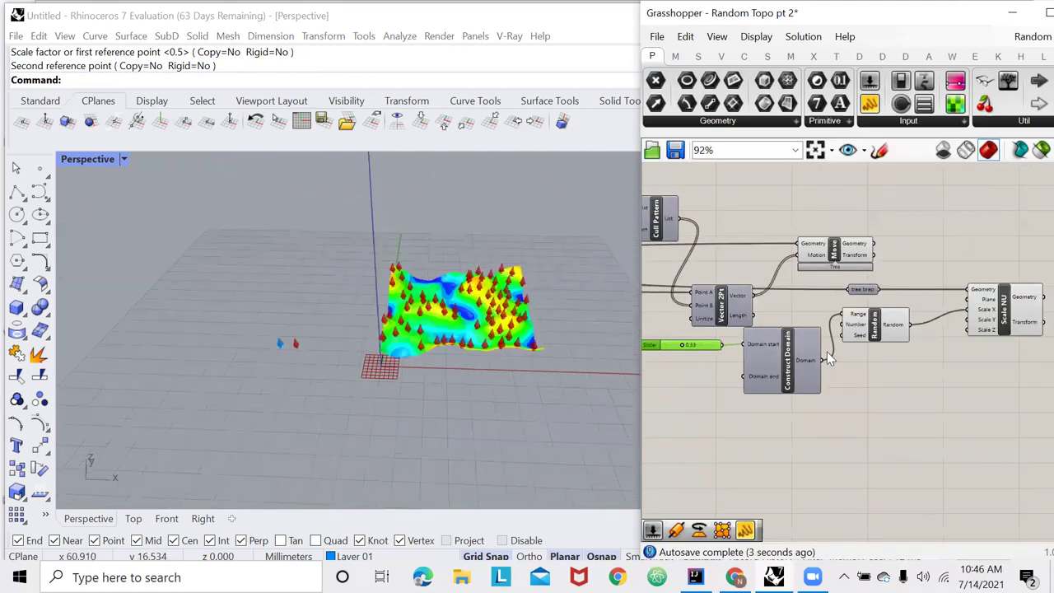
scroll(826, 352, up, 2)
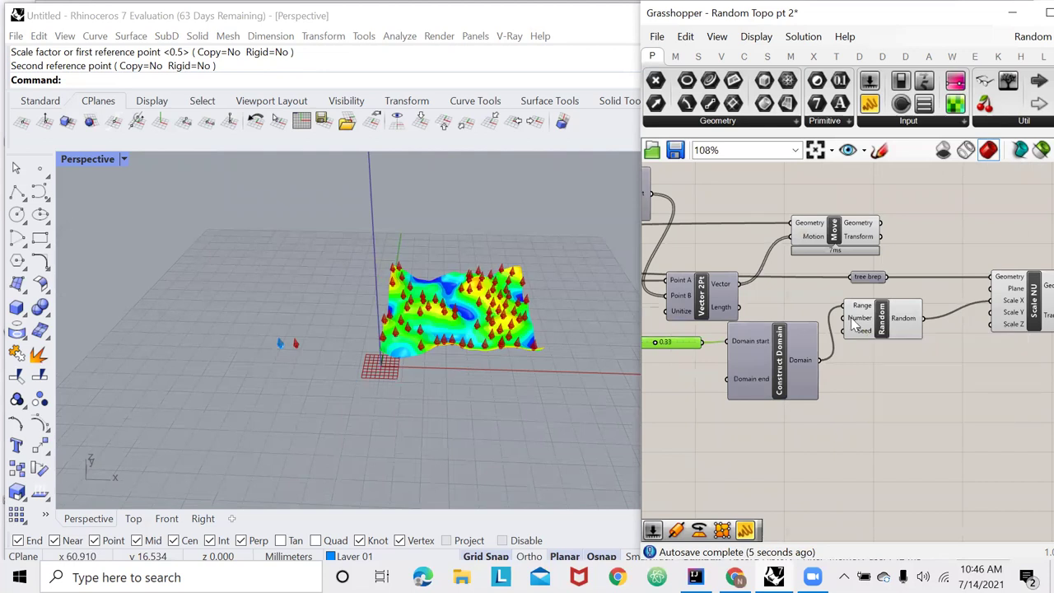
drag(949, 384, 879, 302)
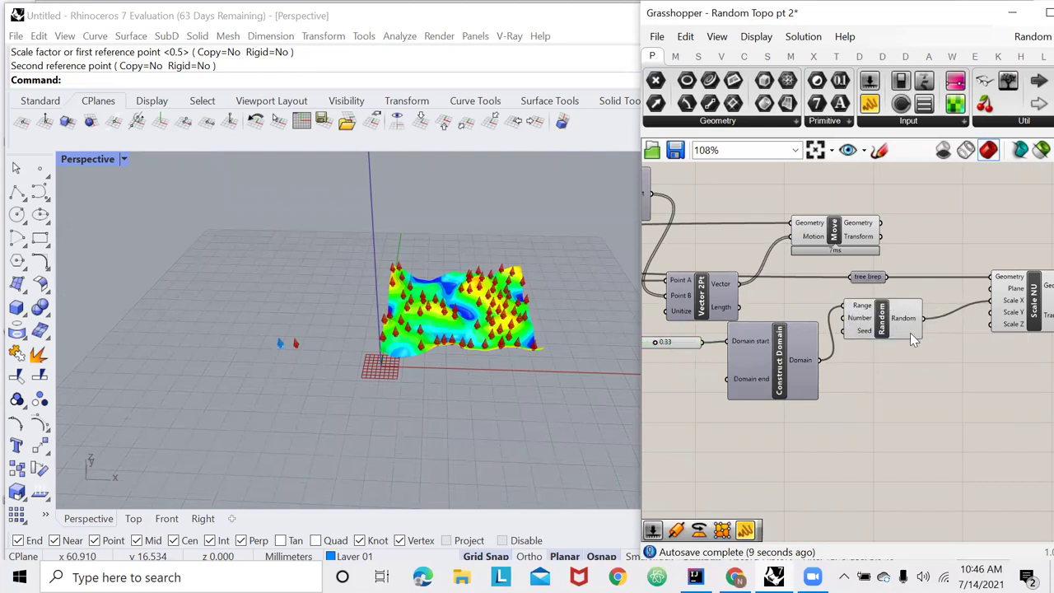
scroll(910, 333, down, 2)
scroll(912, 269, down, 2)
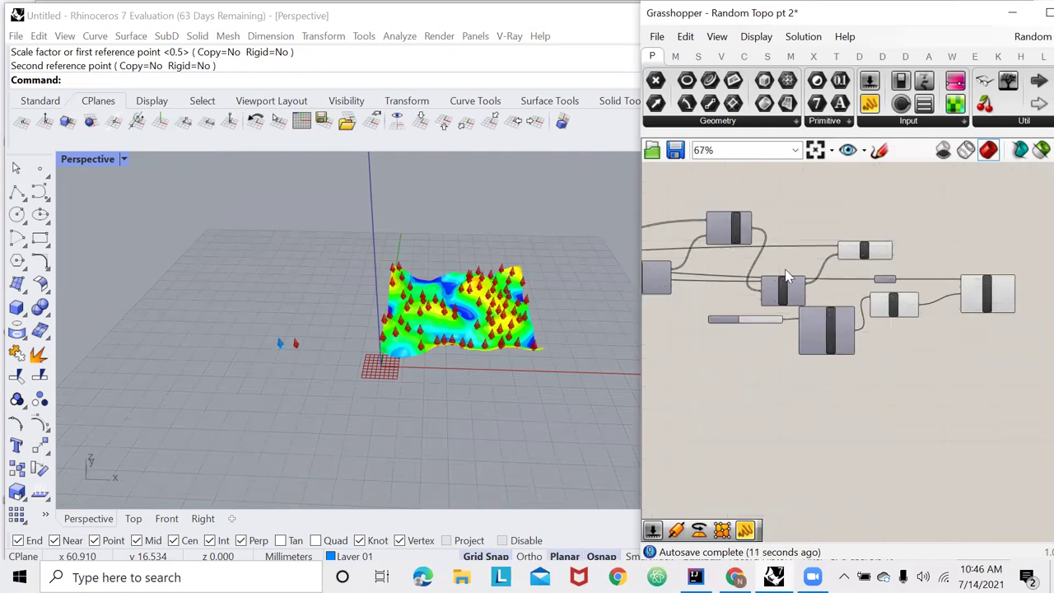
scroll(688, 247, up, 3)
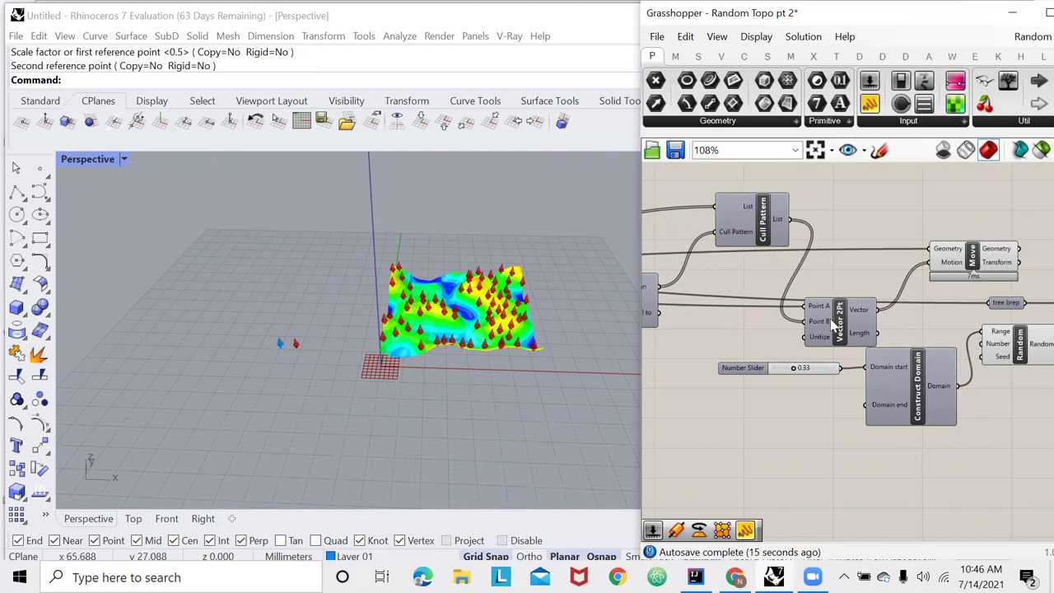
drag(935, 465, 705, 353)
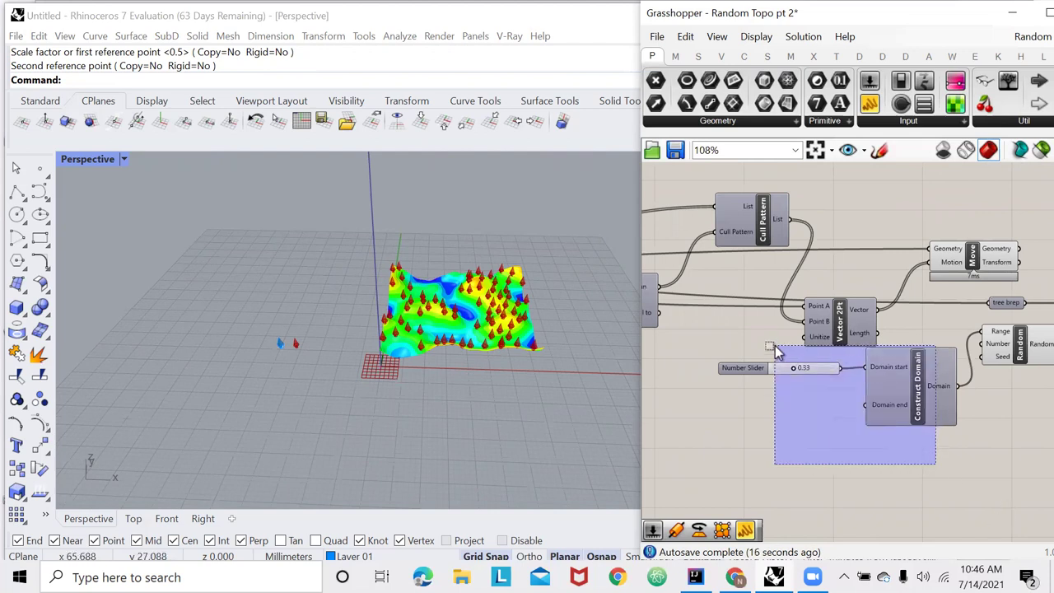
drag(905, 387, 889, 462)
- Add a List Length component above Construct Domain and connect its Length output to Random's Number input
double_click(895, 398)
text(list len)
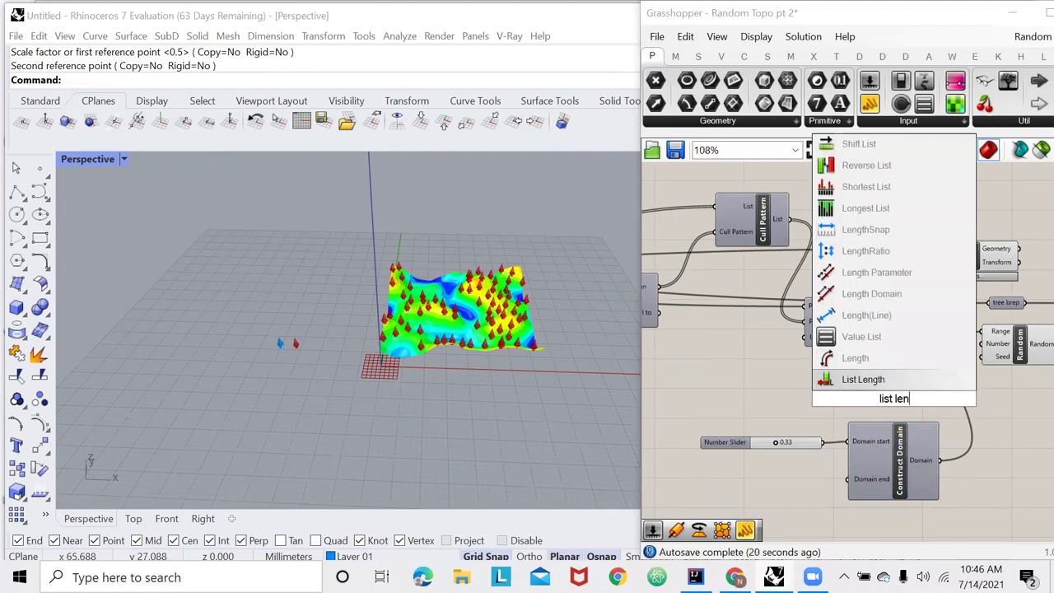
click(884, 379)
drag(925, 412, 965, 354)
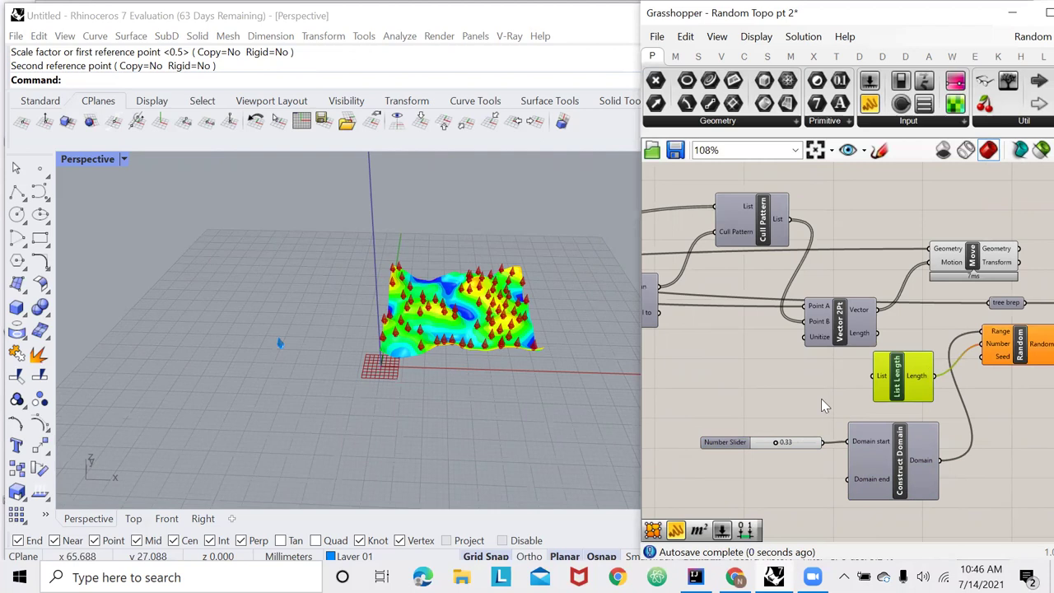
- Connect Cull Pattern's List output to List Length's List input and inspect the row of scaled trees beside the terrain
scroll(955, 359, down, 1)
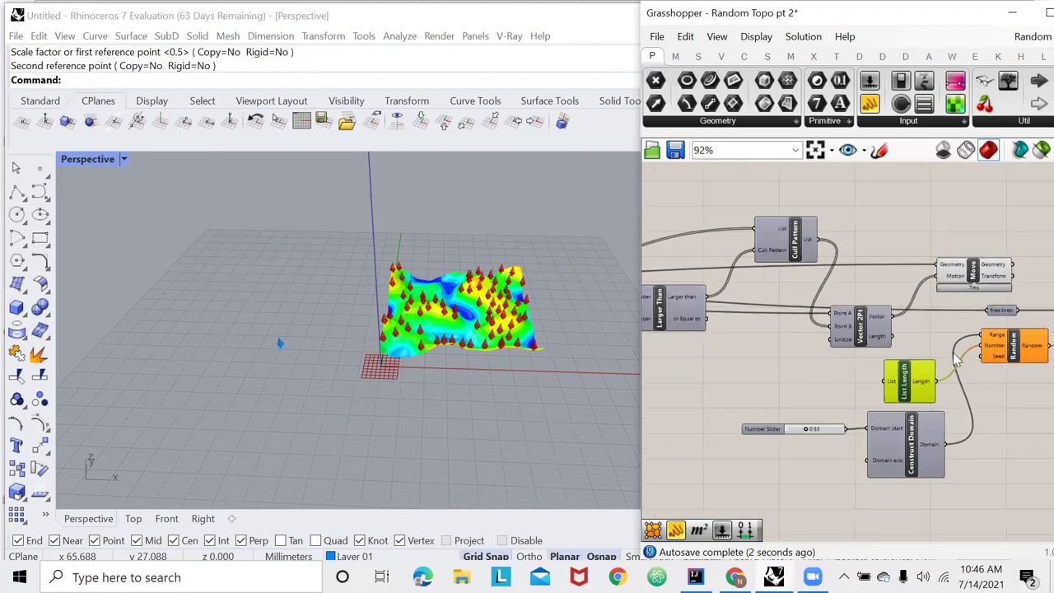
drag(819, 239, 888, 380)
click(804, 376)
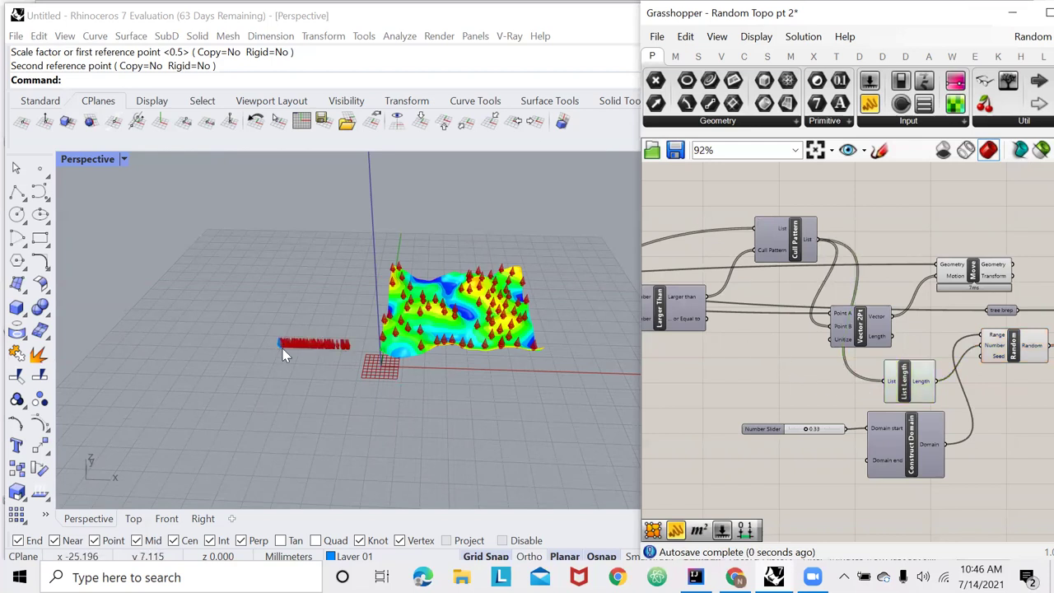
scroll(307, 350, up, 5)
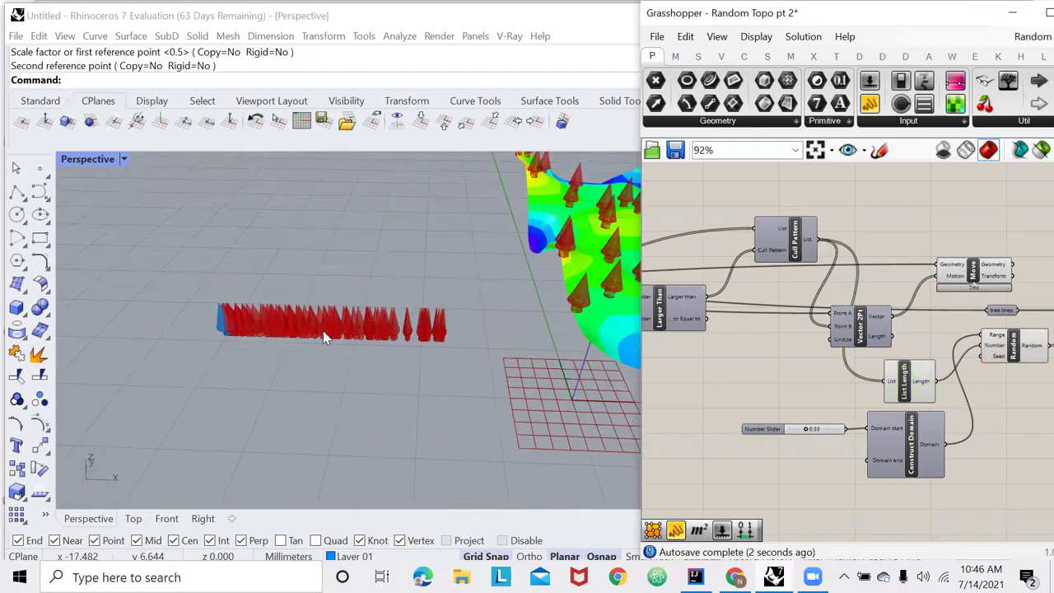
scroll(310, 330, down, 3)
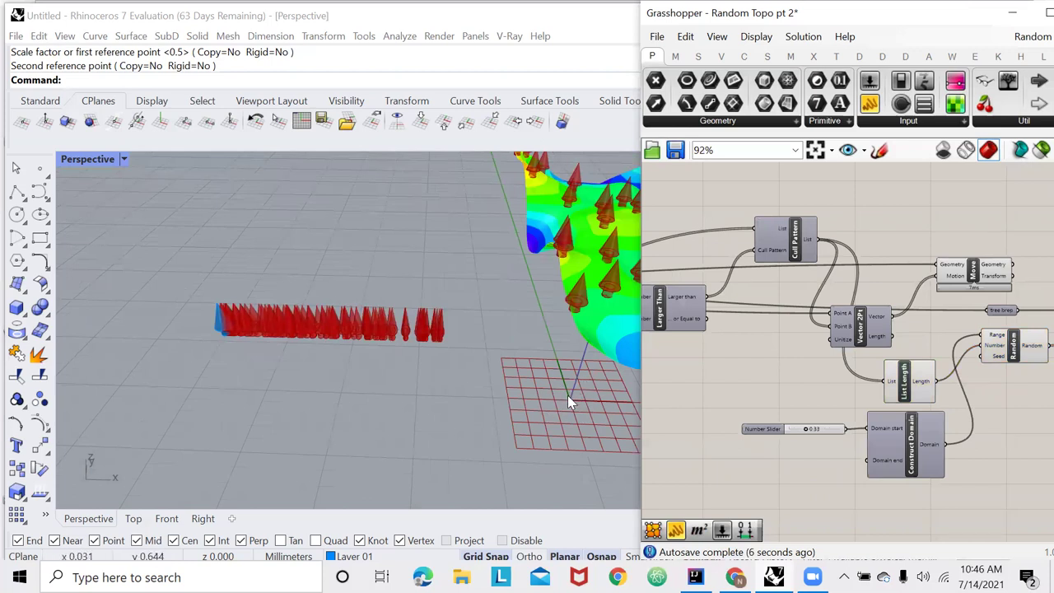
scroll(261, 306, up, 2)
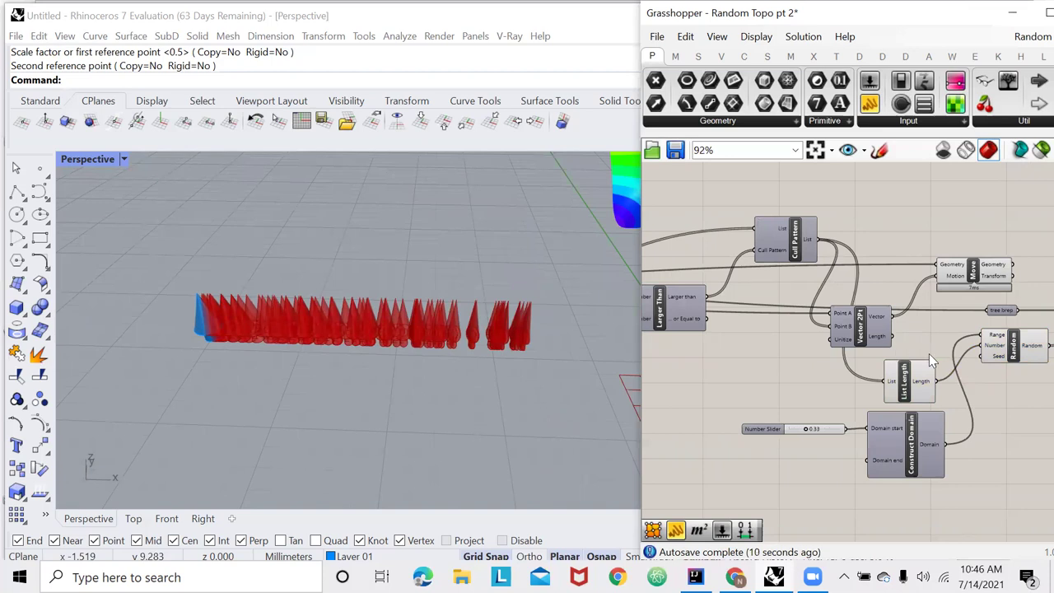
scroll(928, 353, down, 1)
scroll(953, 365, up, 2)
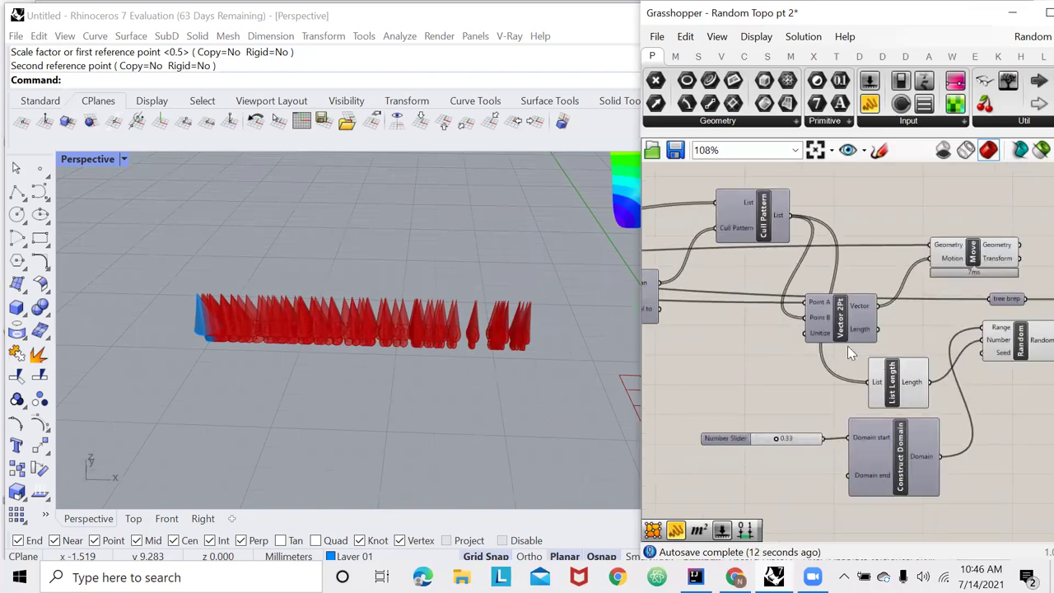
- Connect the Point parameter beside the tree brep to Scale NU's Plane input and inspect the scaled trees at the original tree
scroll(864, 358, down, 3)
scroll(962, 303, up, 4)
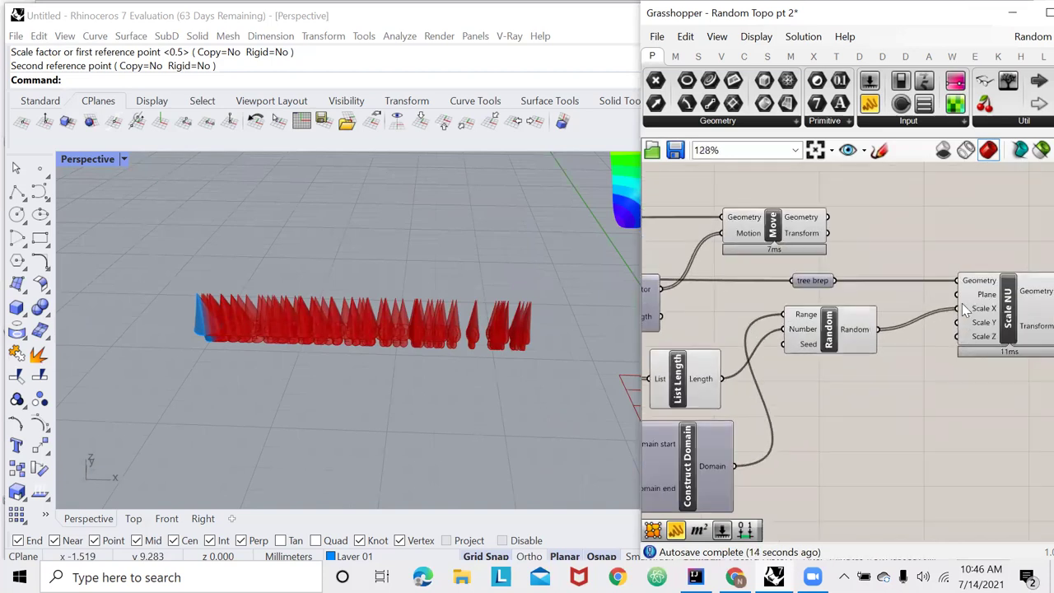
drag(956, 294, 901, 268)
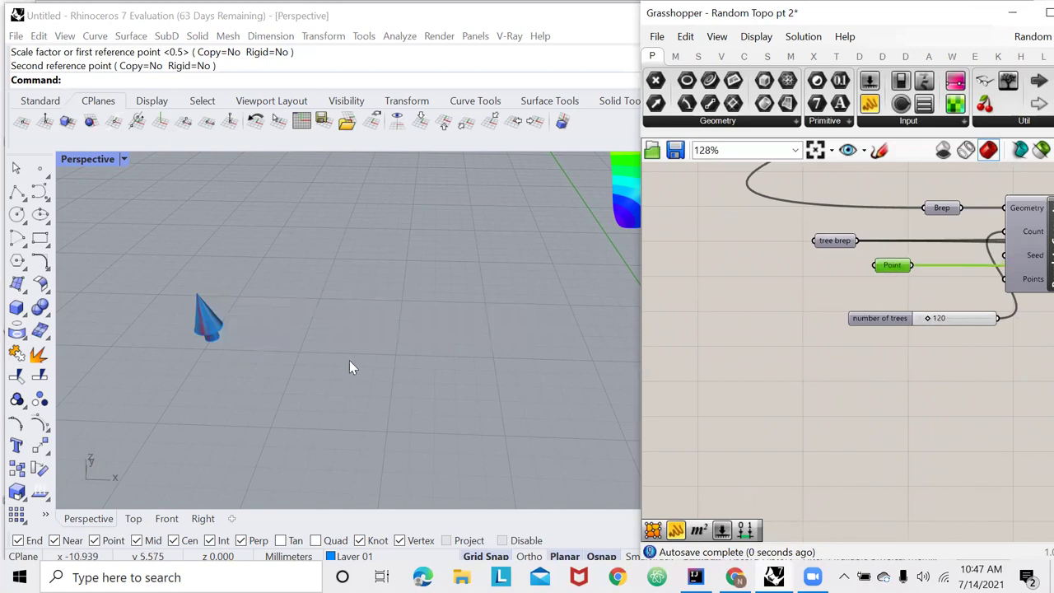
scroll(210, 317, up, 6)
scroll(201, 328, down, 6)
right_drag(206, 329, 231, 322)
scroll(271, 268, up, 7)
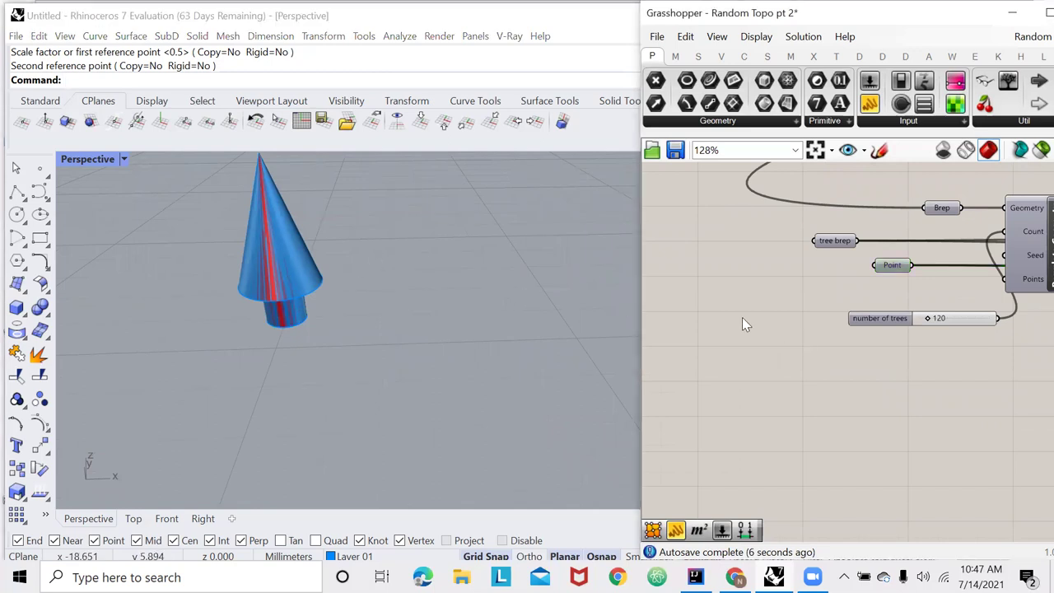
- Connect Random's output to Scale NU's Scale Y input as well and check the tree in the perspective view
scroll(696, 297, down, 5)
scroll(902, 323, up, 10)
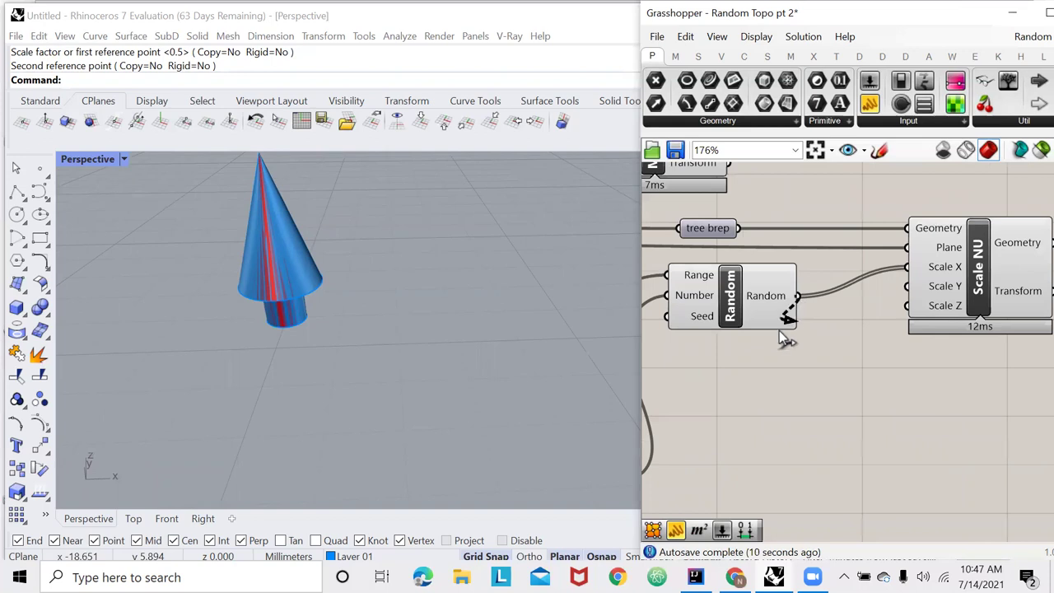
drag(779, 331, 903, 287)
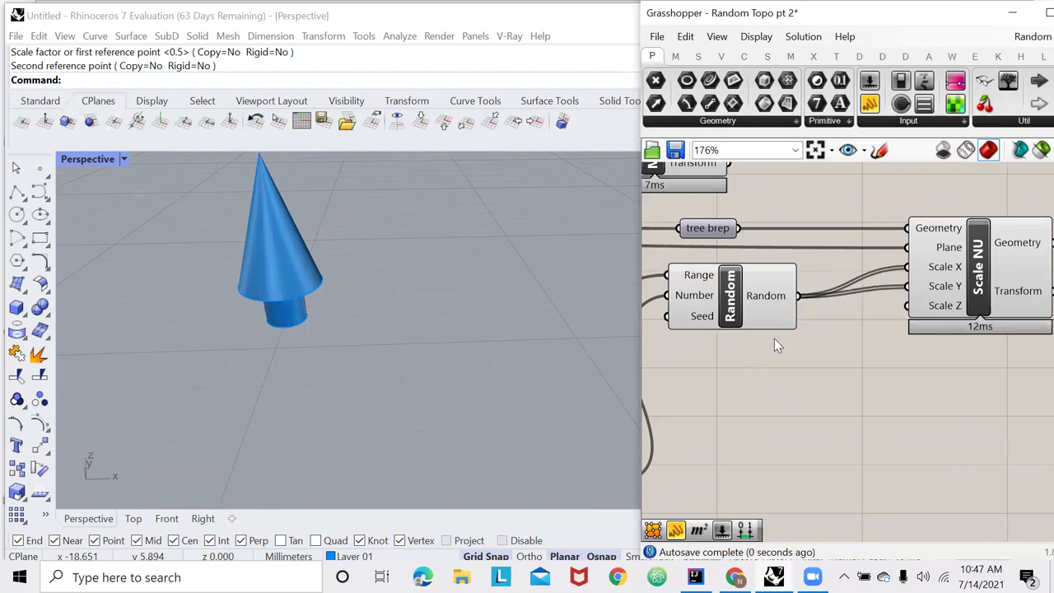
mouse_move(471, 366)
right_down()
mouse_move(472, 334)
mouse_move(475, 357)
right_up()
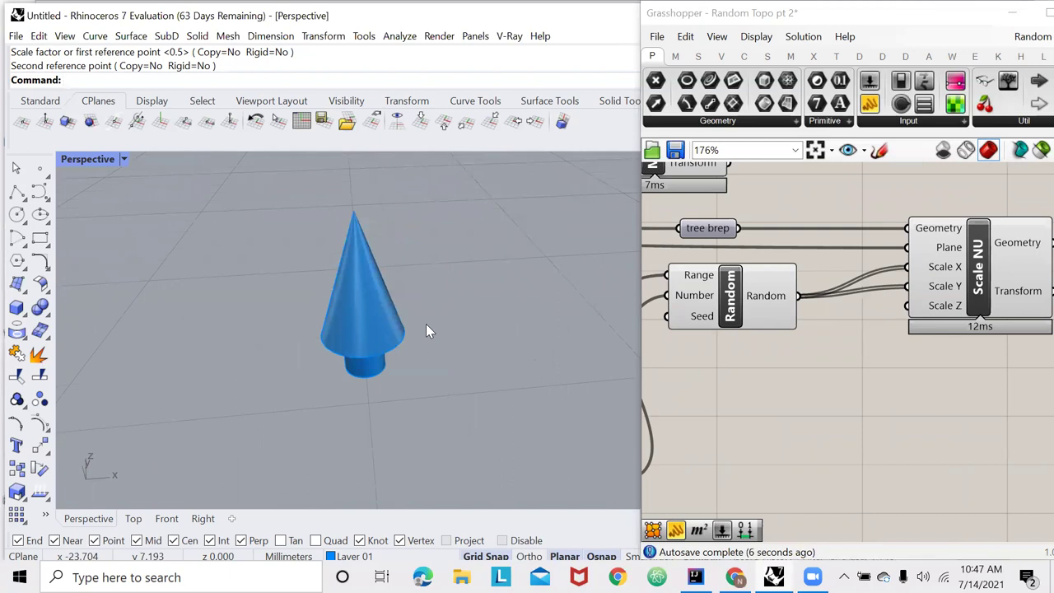
scroll(856, 289, down, 3)
scroll(805, 301, up, 1)
- Duplicate the Random component below the original and connect the copy's output to Scale NU's Scale Z input
click(803, 298)
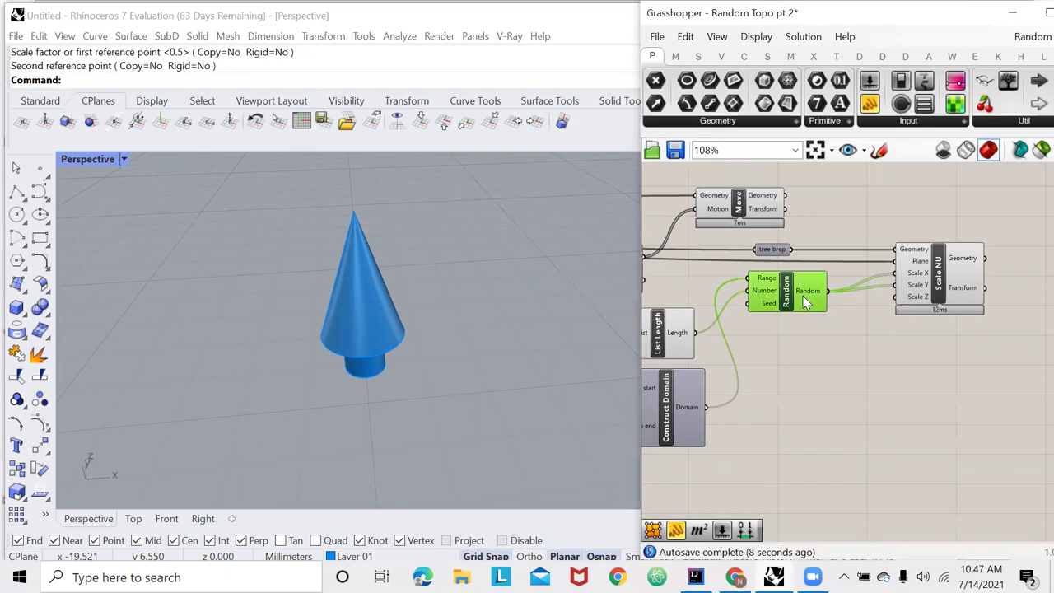
mouse_move(810, 292)
alt+drag(810, 294, 893, 298)
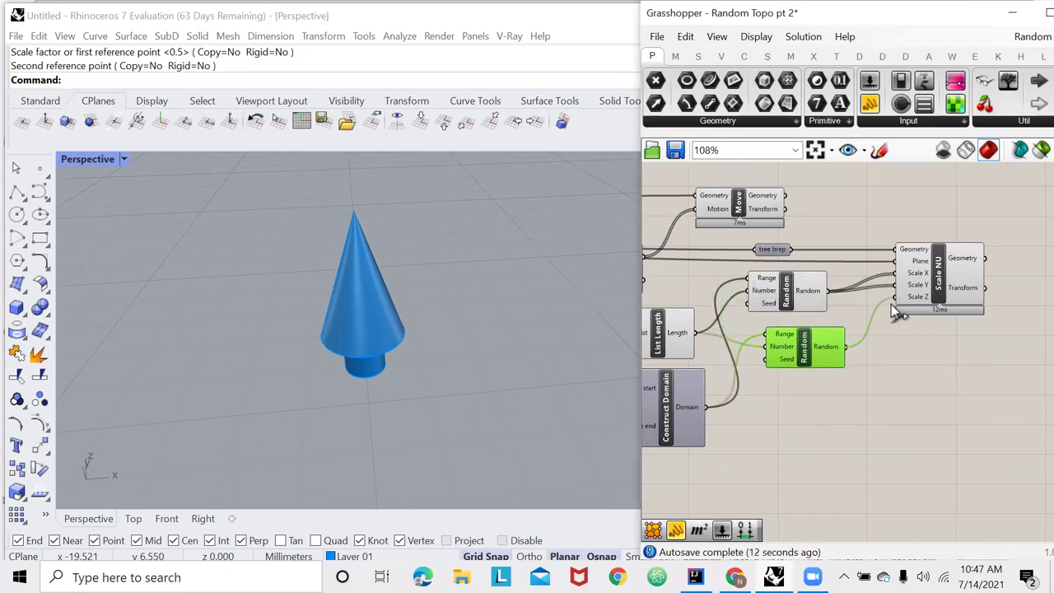
- Add the expression 2*x to the Seed input of the duplicated Random component
scroll(892, 302, down, 2)
scroll(818, 334, up, 4)
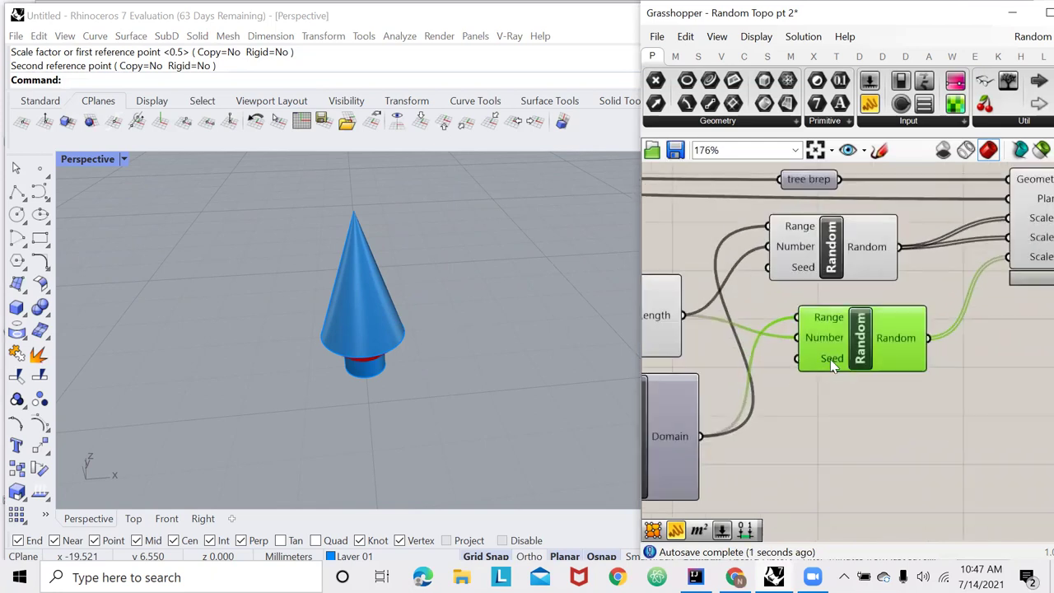
right_click(831, 366)
mouse_move(848, 426)
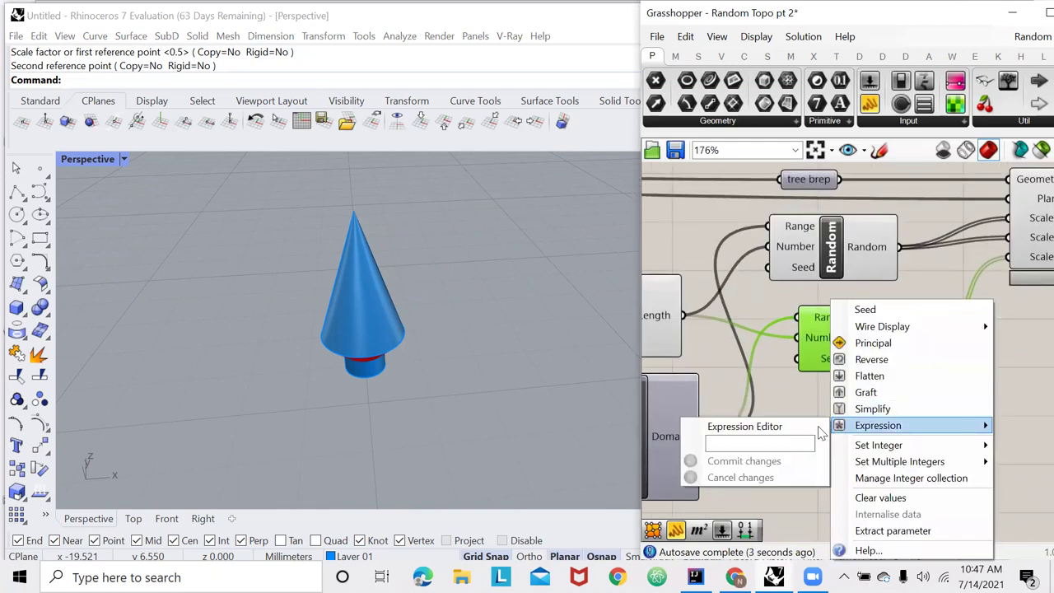
click(788, 442)
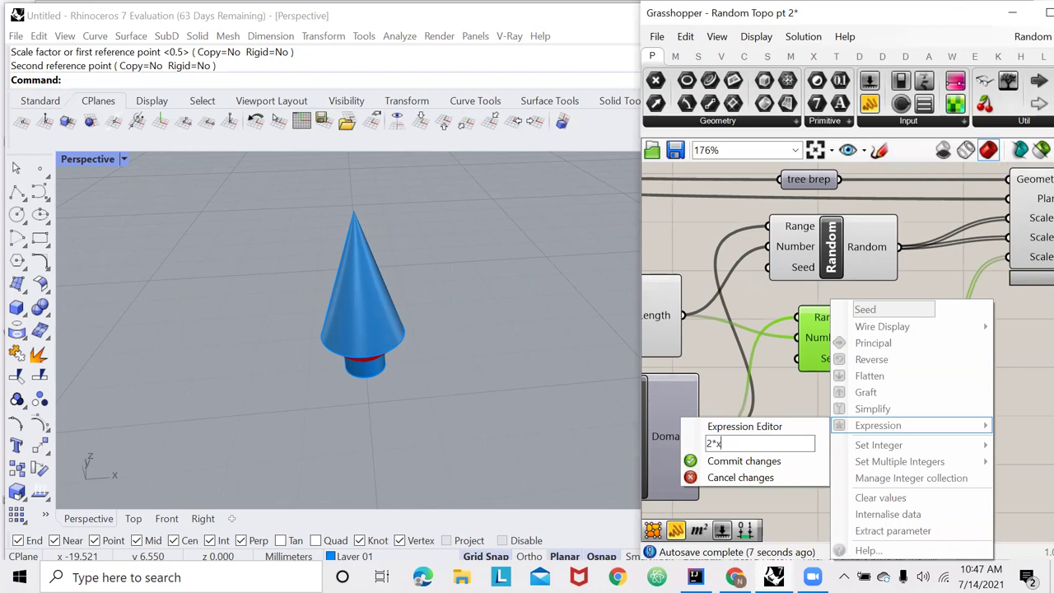
click(743, 461)
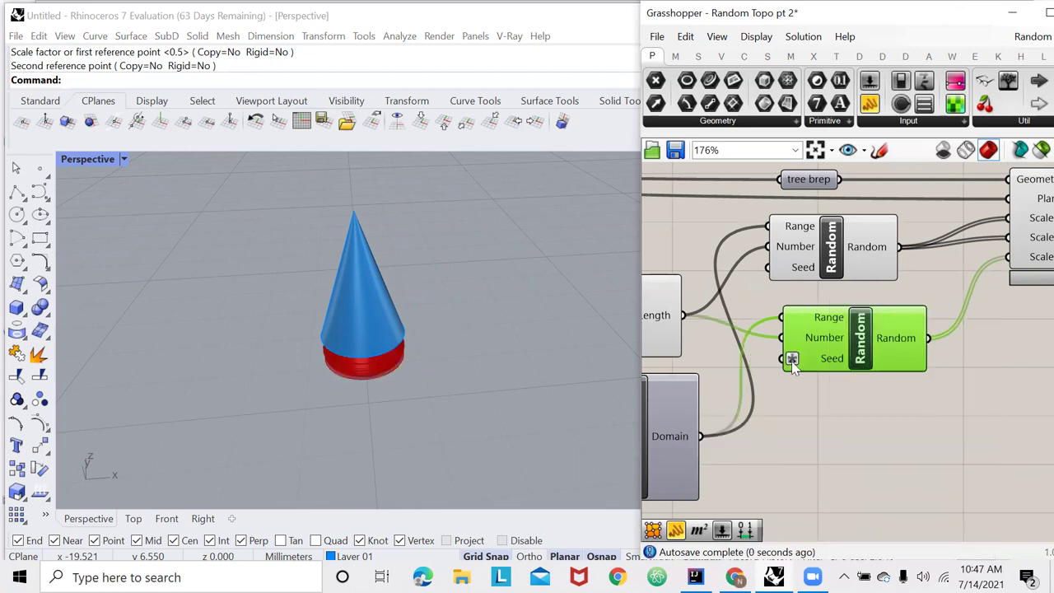
drag(859, 403, 778, 359)
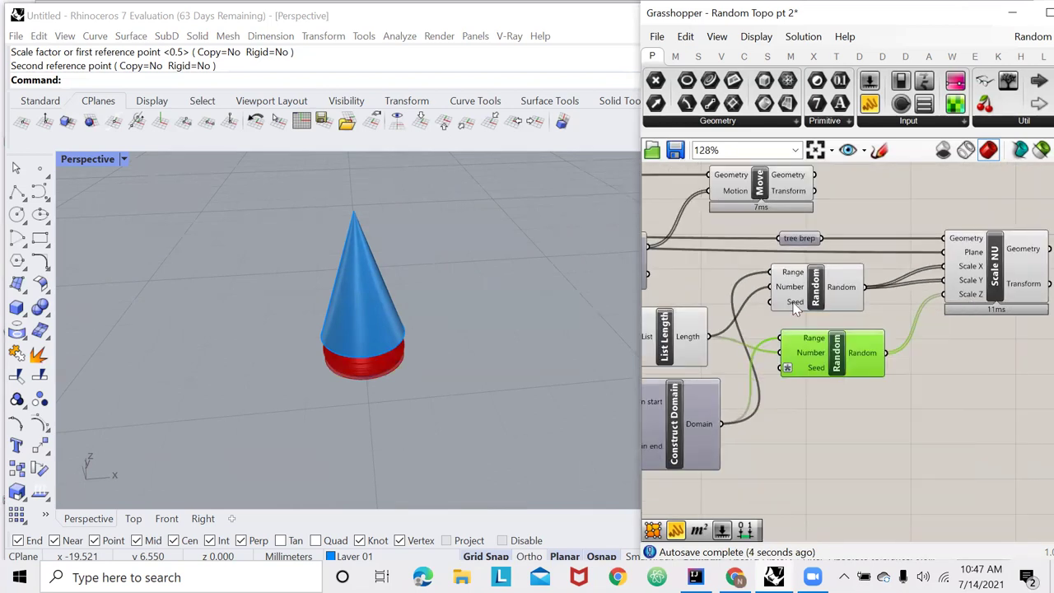
- Connect the Seed slider of the terrain definition to the Seed inputs of both Random components
mouse_move(795, 306)
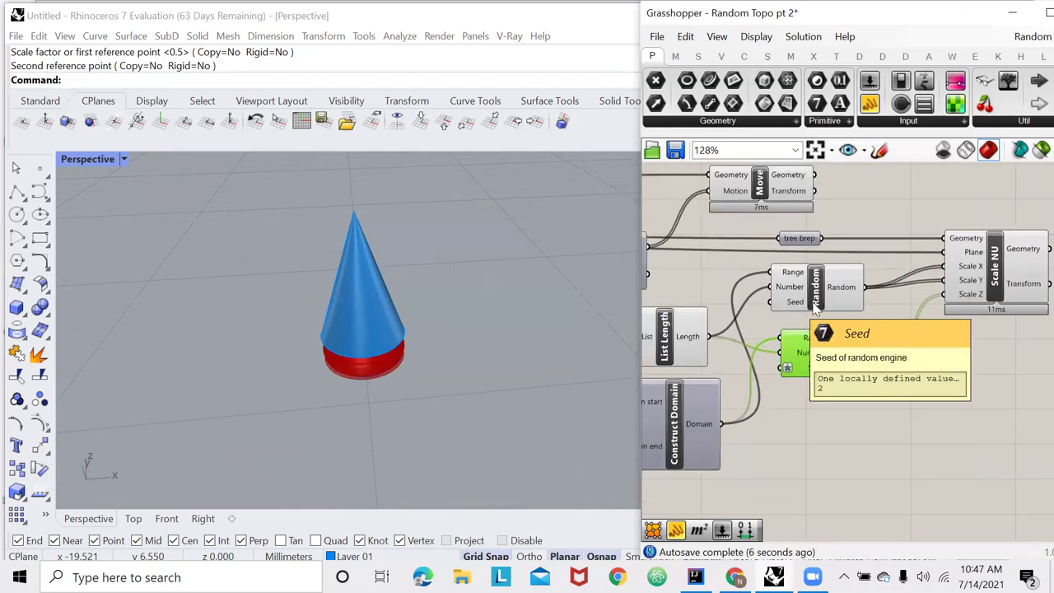
scroll(815, 306, down, 6)
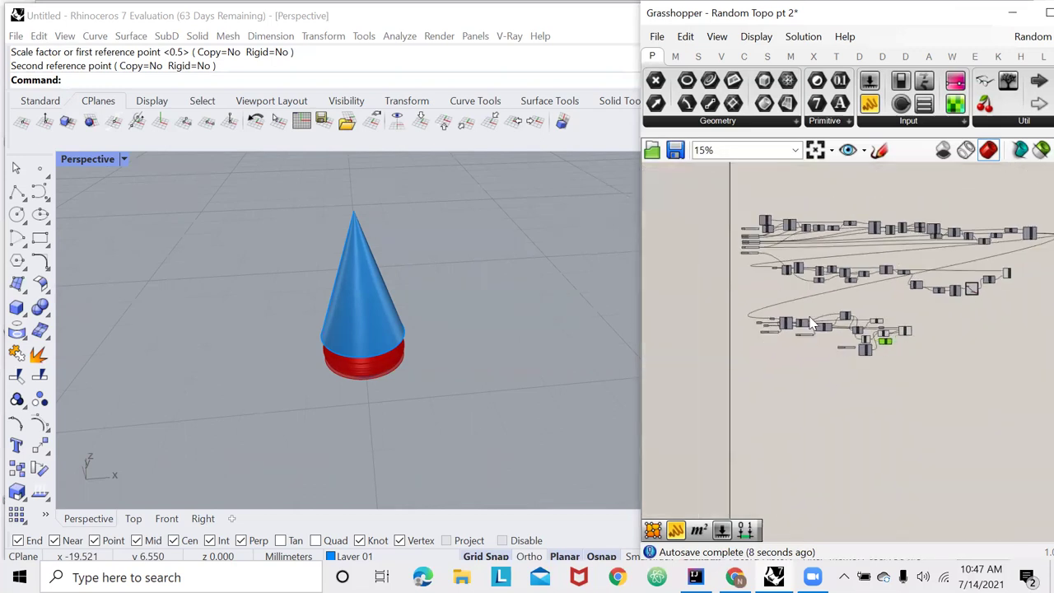
scroll(764, 243, up, 6)
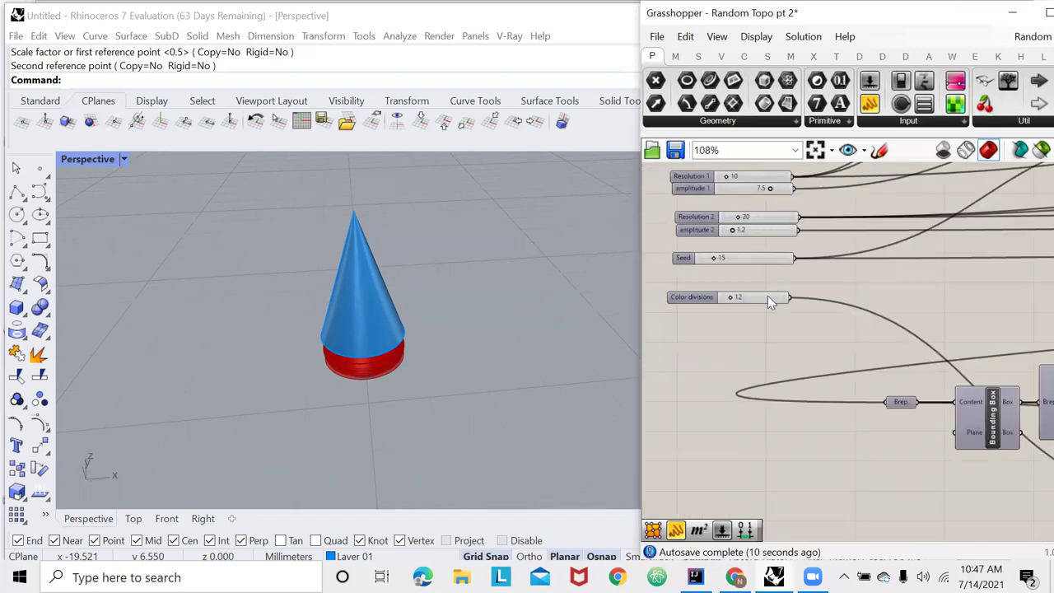
drag(793, 258, 896, 390)
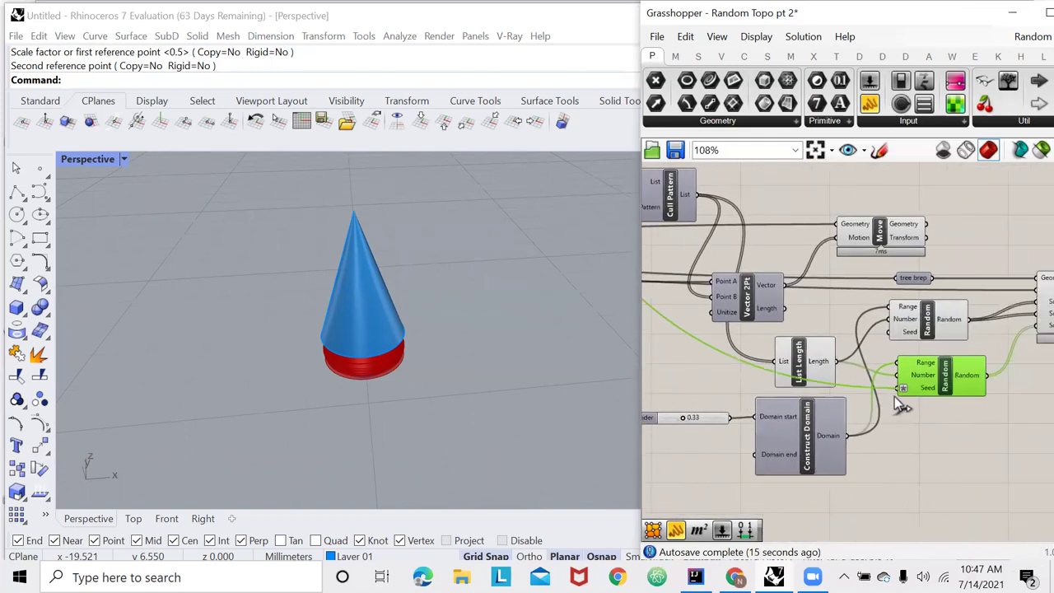
mouse_move(889, 333)
mouse_down()
mouse_move(494, 117)
mouse_move(684, 56)
mouse_move(558, 102)
mouse_move(789, 339)
mouse_move(881, 336)
mouse_up()
- Relocate the Move component past Scale NU and connect Scale NU's Geometry output to Move's Geometry input
scroll(705, 285, down, 6)
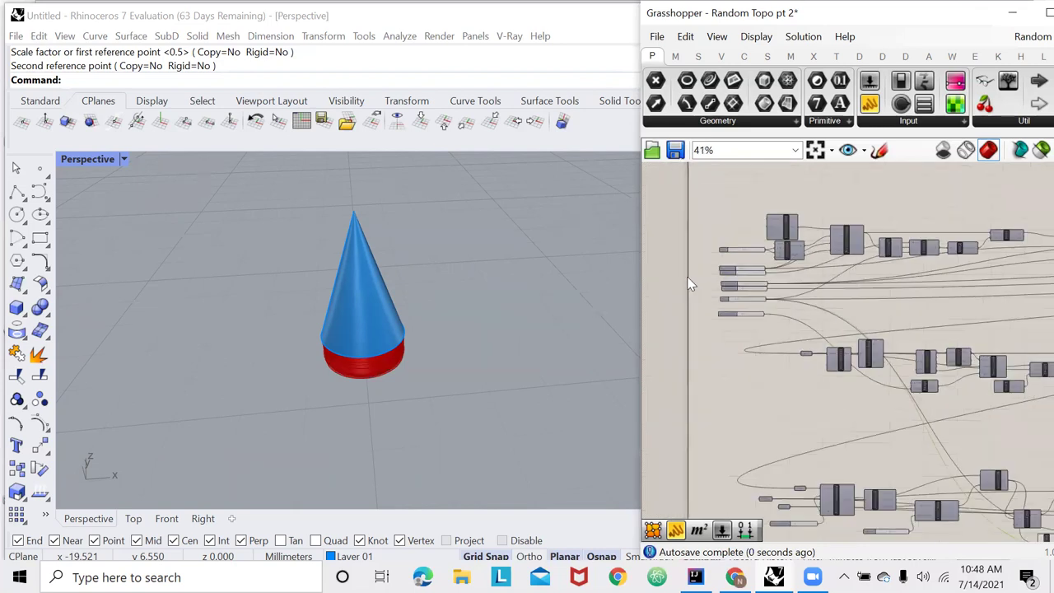
scroll(786, 330, up, 5)
scroll(806, 321, up, 2)
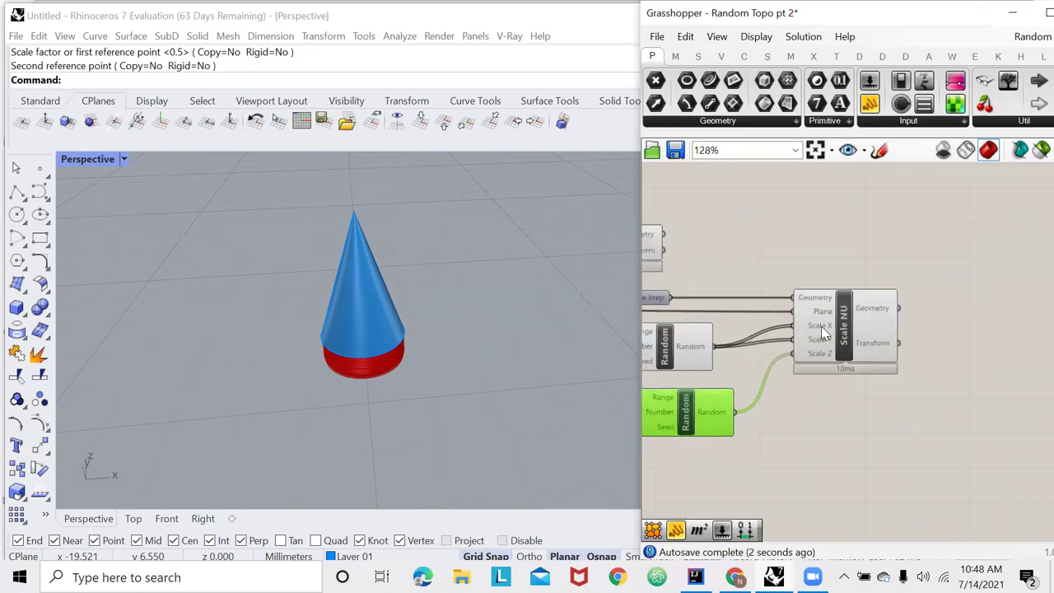
scroll(827, 329, down, 2)
scroll(827, 342, up, 2)
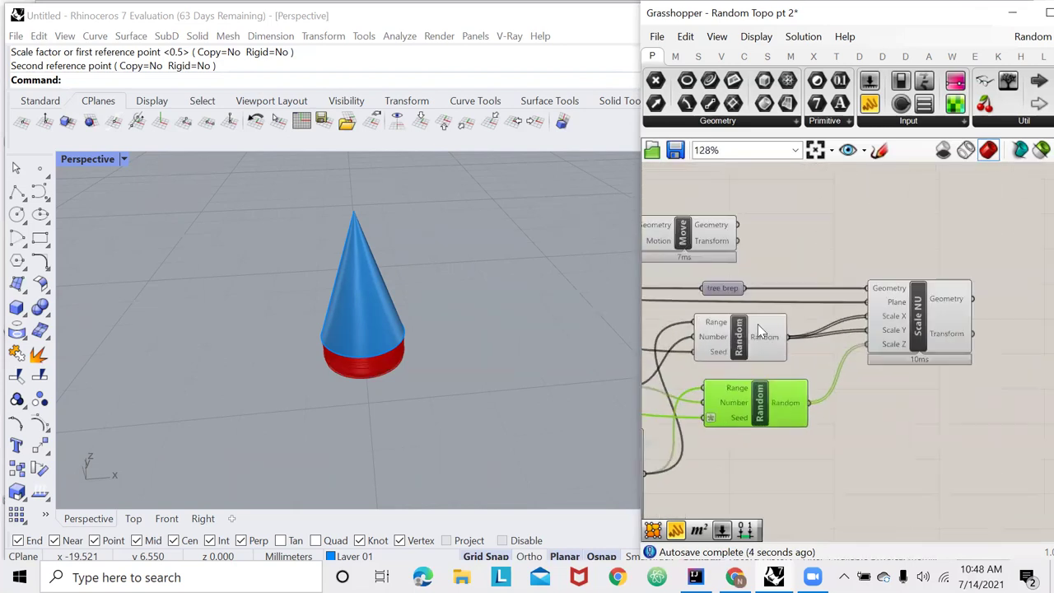
scroll(981, 280, down, 2)
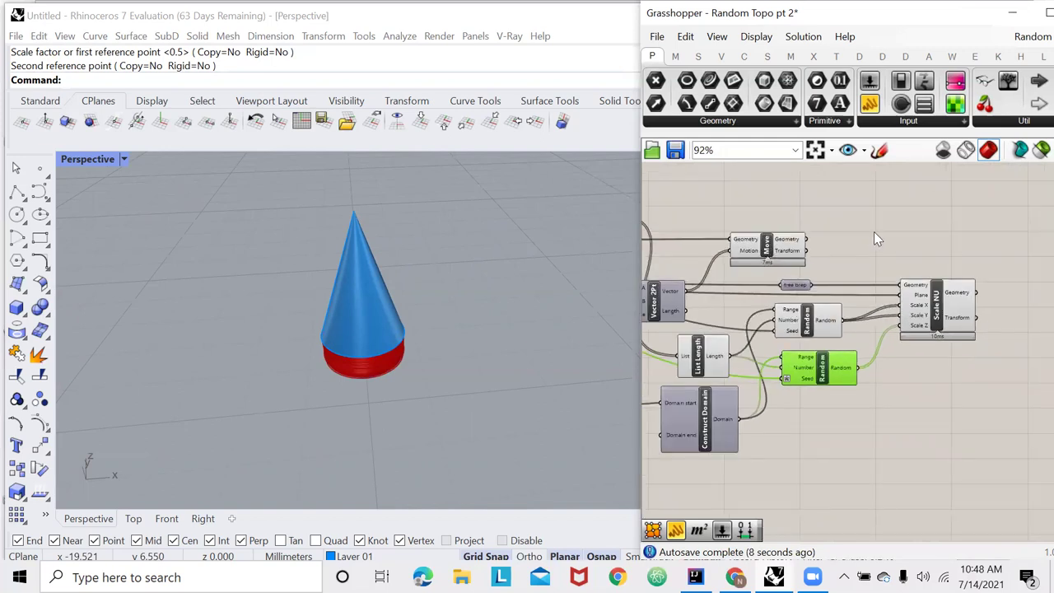
scroll(875, 239, down, 1)
scroll(762, 245, up, 3)
click(821, 242)
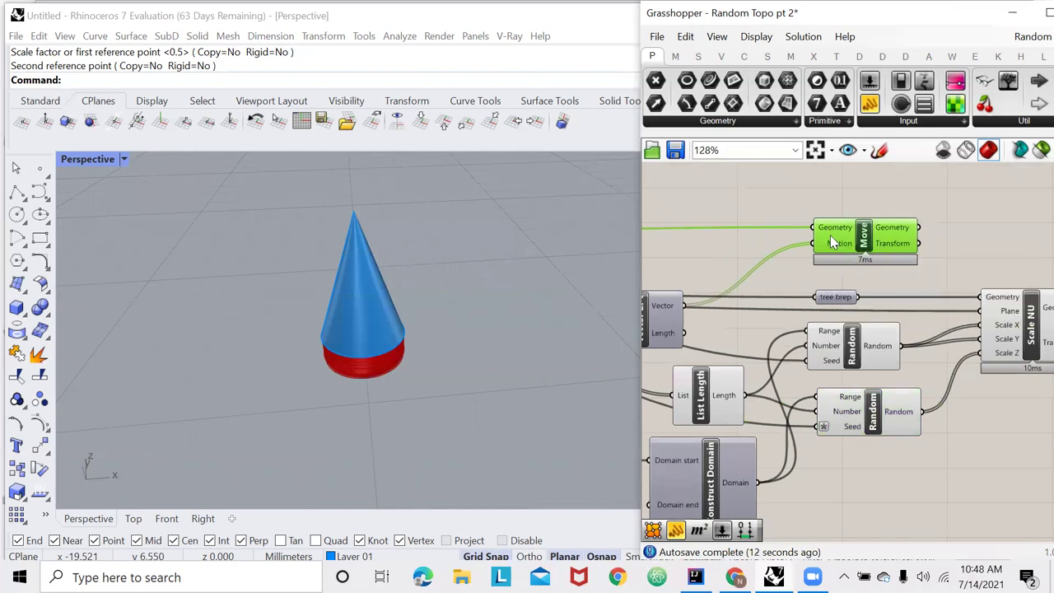
scroll(820, 243, down, 3)
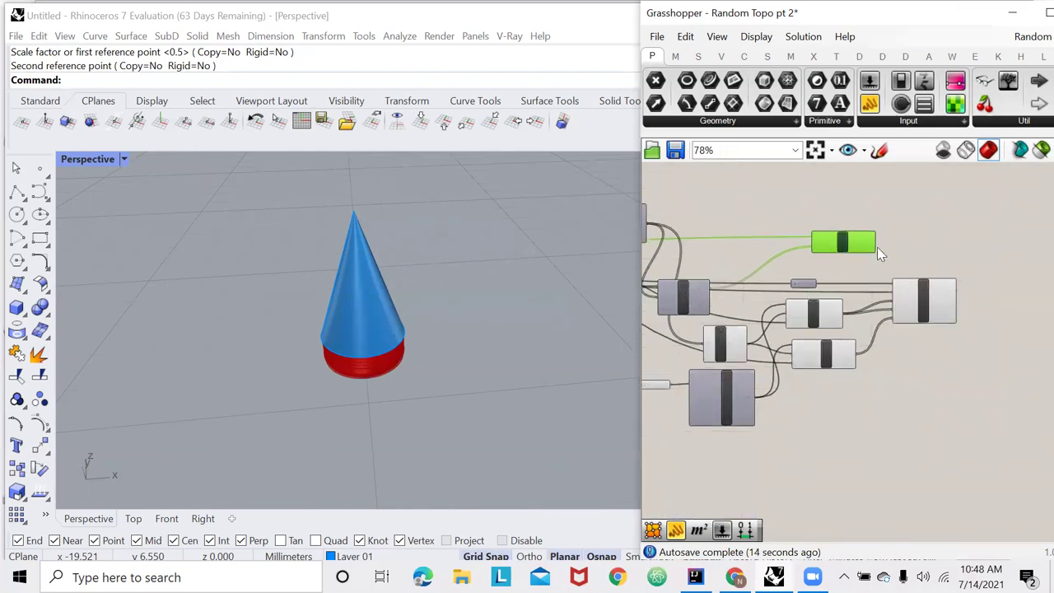
drag(877, 247, 1005, 254)
scroll(1000, 256, up, 3)
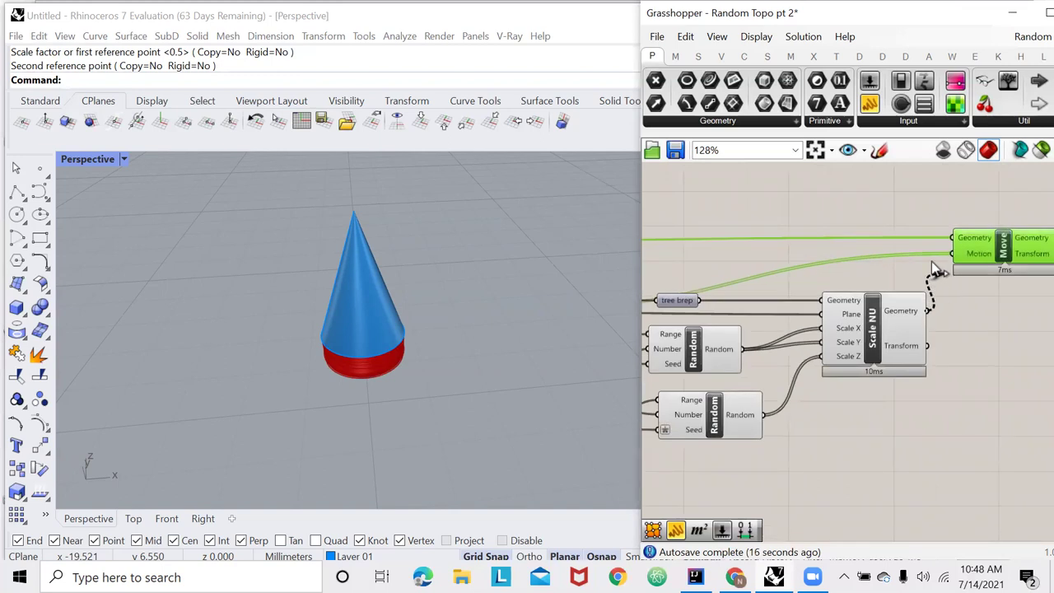
drag(931, 261, 951, 238)
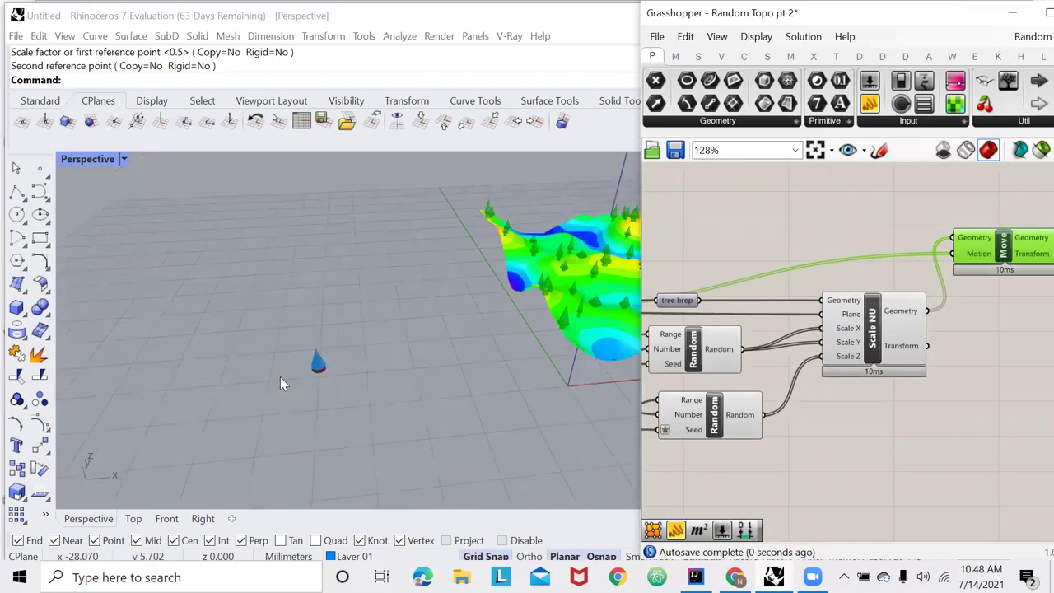
- Examine the size variation of the scaled trees scattered over the coloured terrain
scroll(282, 378, down, 6)
scroll(461, 336, up, 6)
right_drag(456, 324, 480, 301)
scroll(501, 309, up, 4)
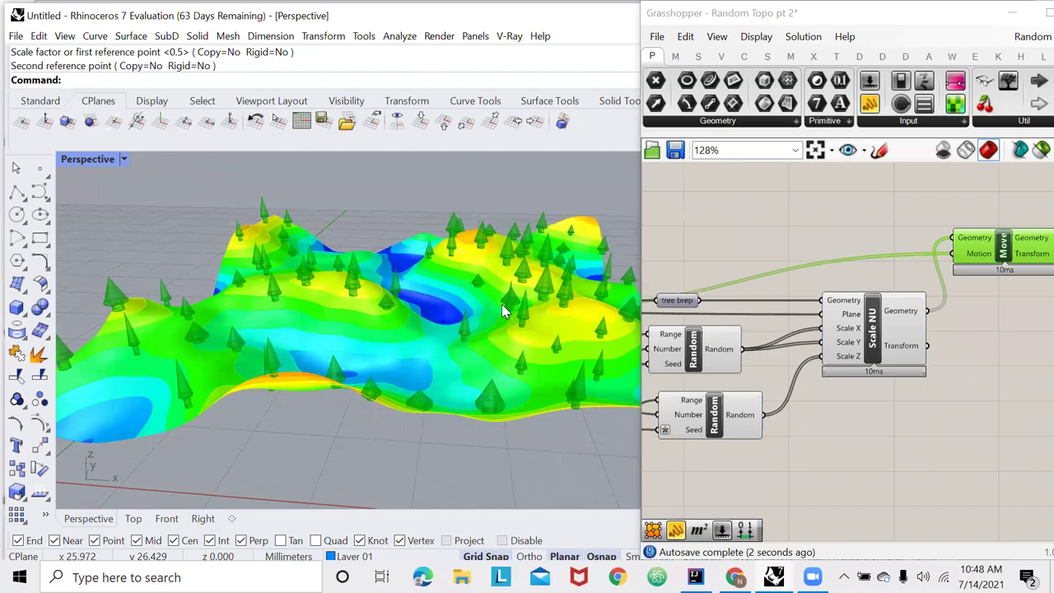
click(833, 431)
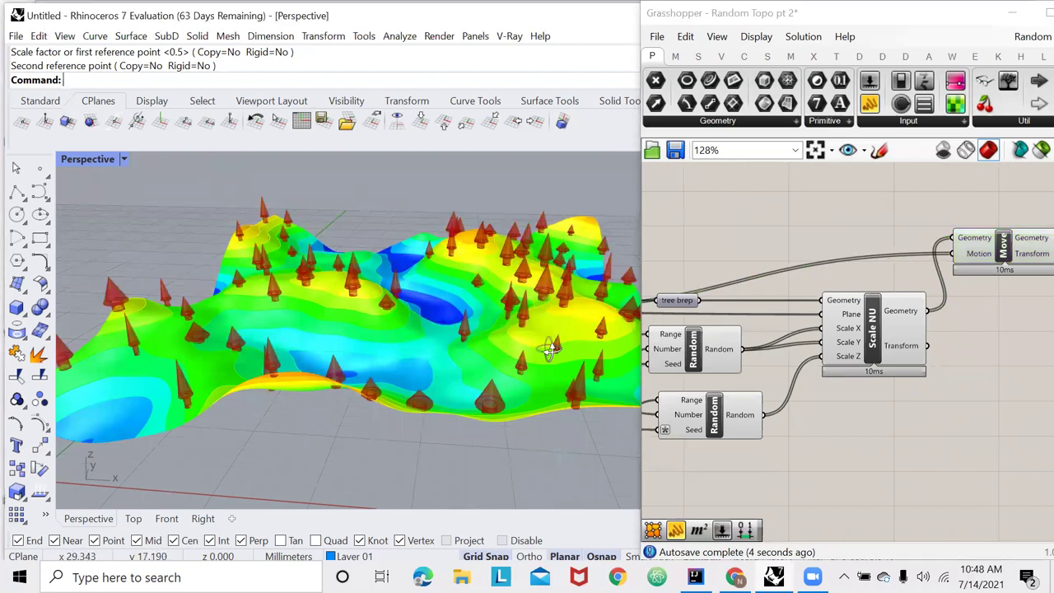
right_drag(554, 345, 558, 367)
scroll(900, 352, down, 5)
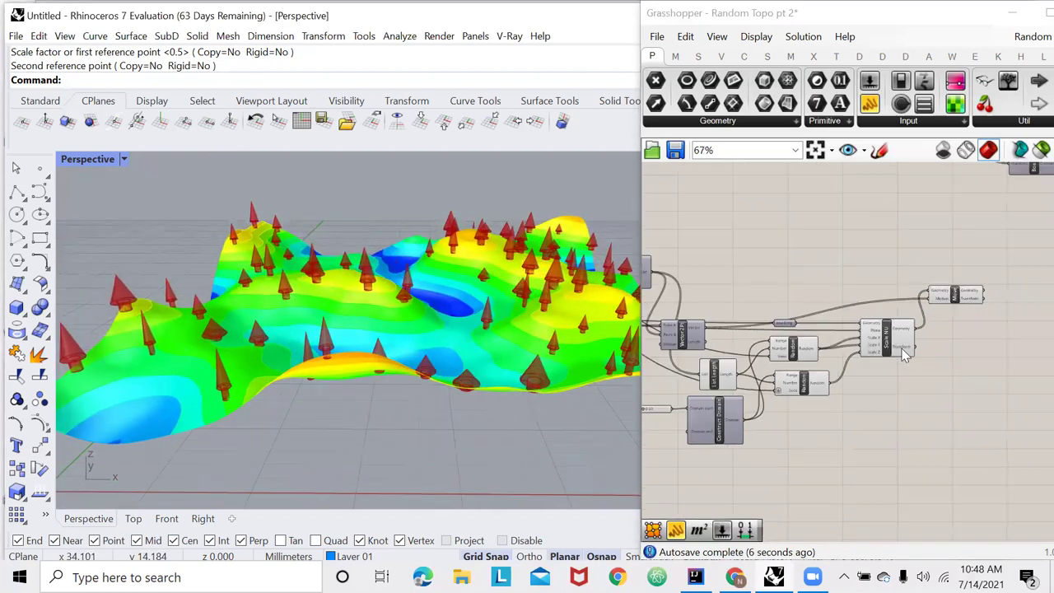
- Test lower values on the slider feeding Construct Domain's Domain start, finishing at 0.35
scroll(713, 397, up, 5)
click(722, 384)
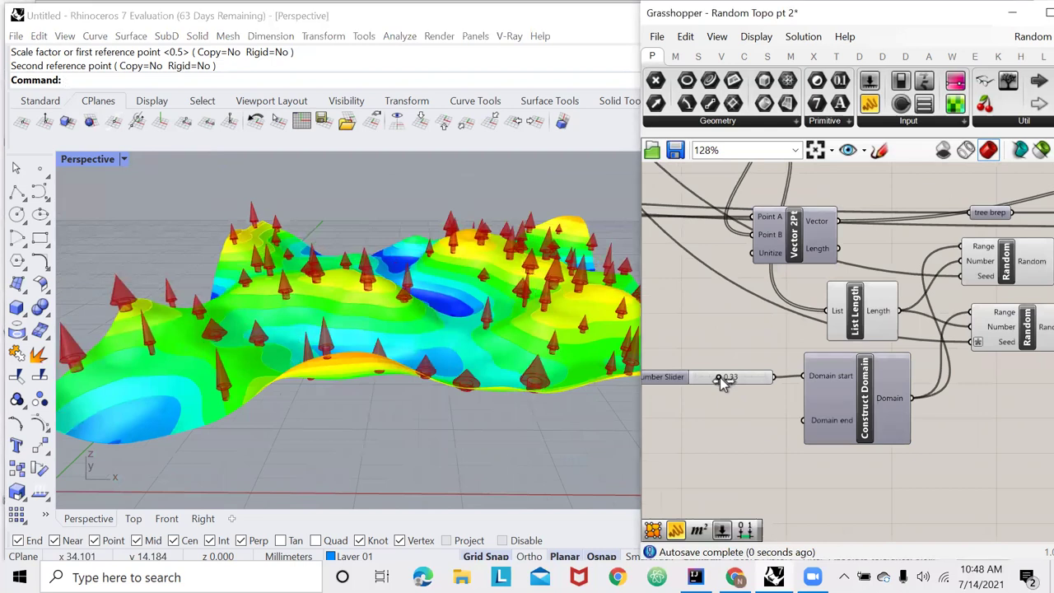
mouse_move(706, 377)
mouse_down()
mouse_move(750, 377)
mouse_move(687, 381)
mouse_up()
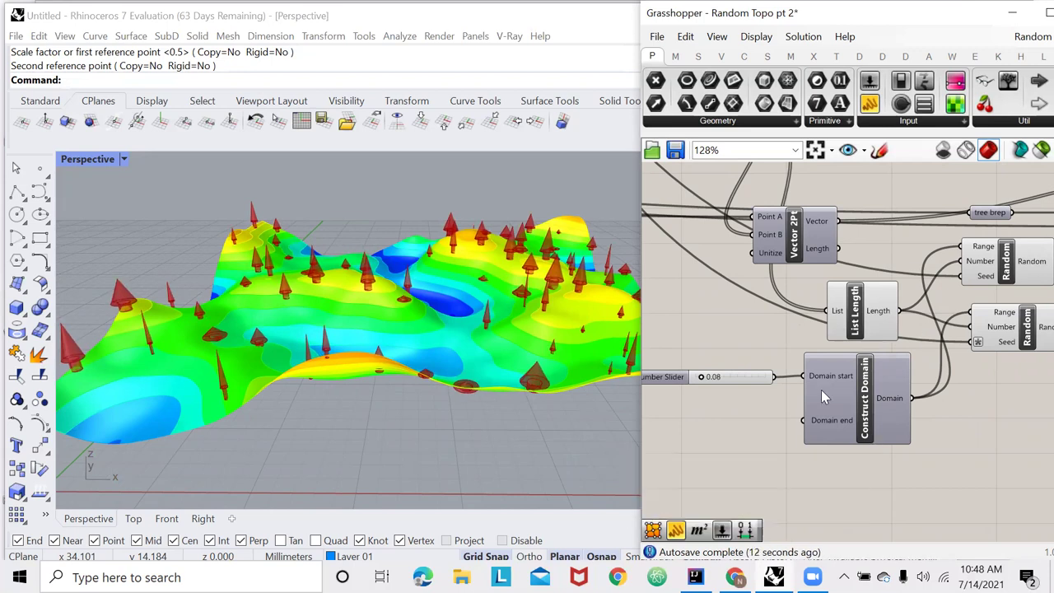
scroll(694, 383, up, 3)
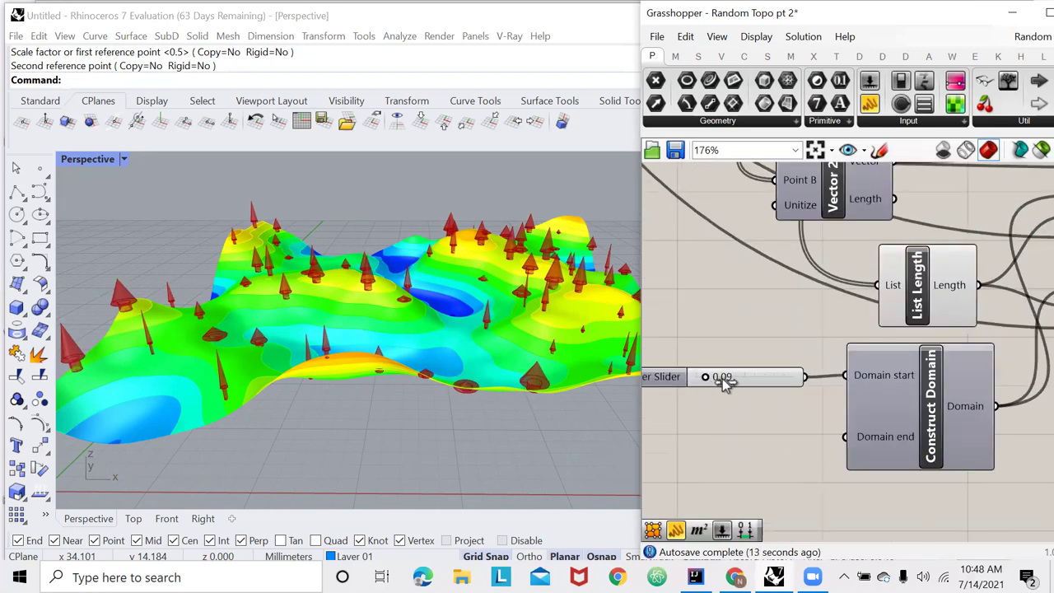
drag(722, 378, 729, 383)
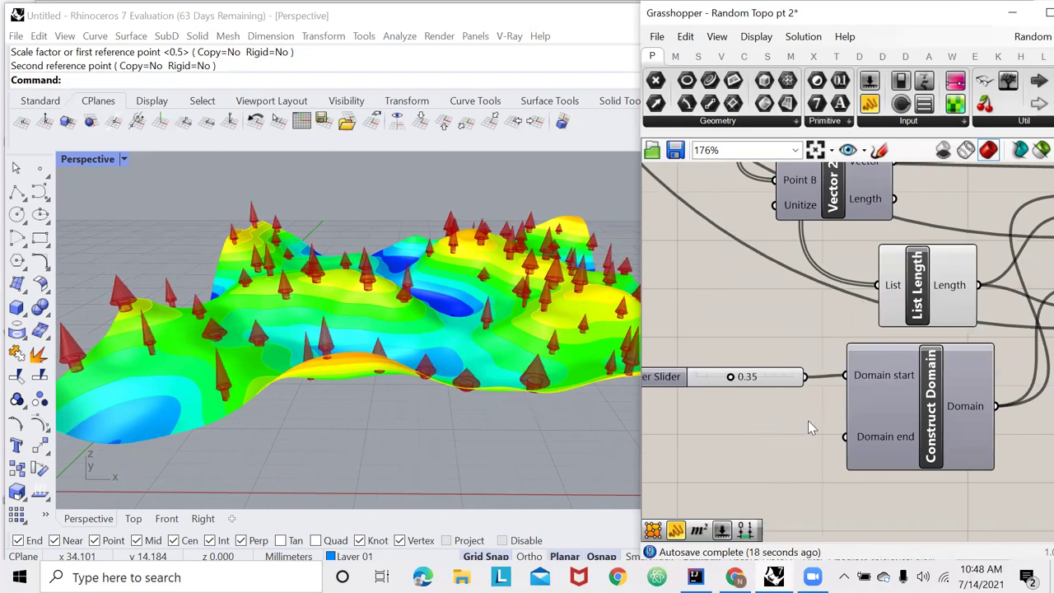
- Turn off the preview of the components feeding Move, from Cull Pattern through Scale NU
scroll(808, 426, down, 8)
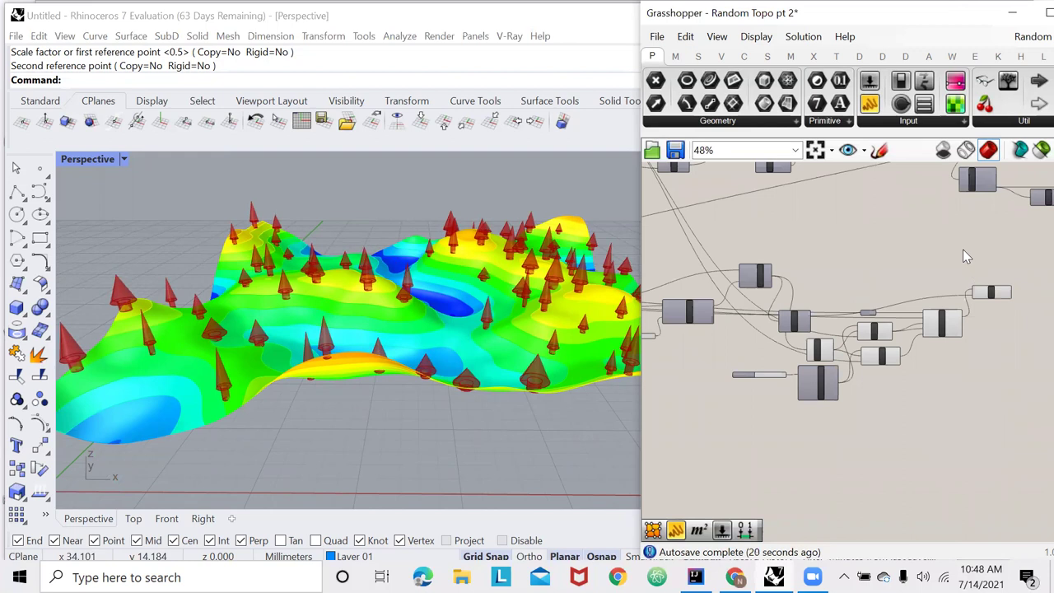
drag(962, 249, 668, 442)
right_click(676, 332)
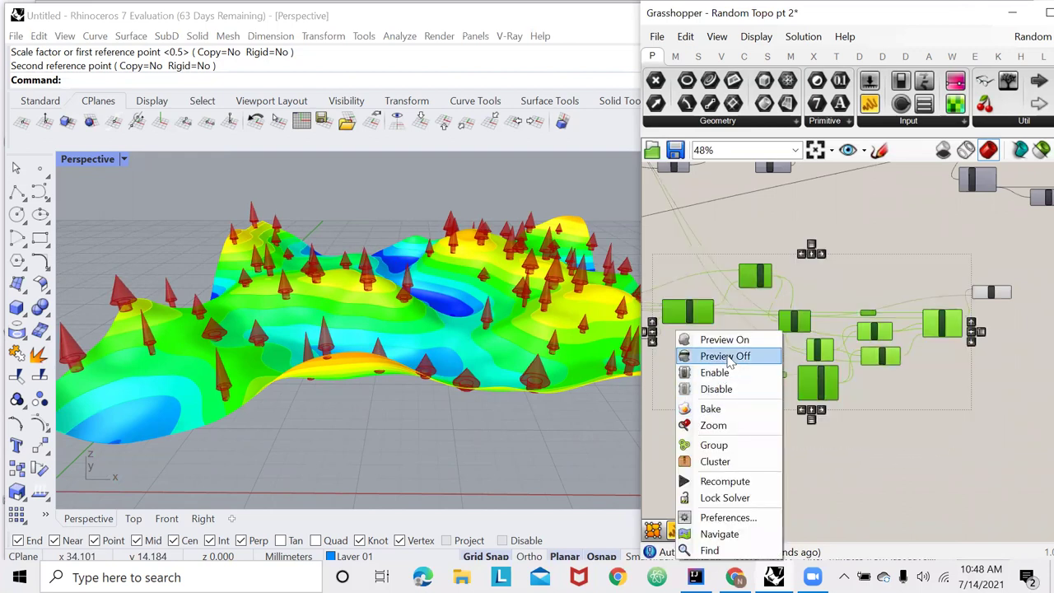
click(727, 356)
click(933, 398)
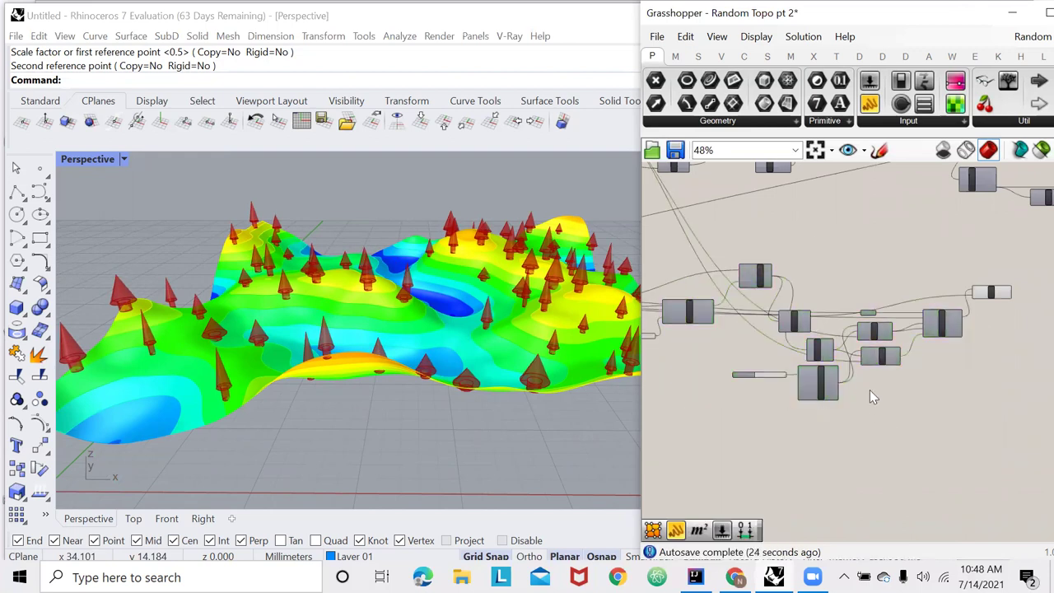
- Add a Colour HSL component just past the Move component that places the trees
scroll(874, 397, down, 4)
scroll(947, 353, up, 7)
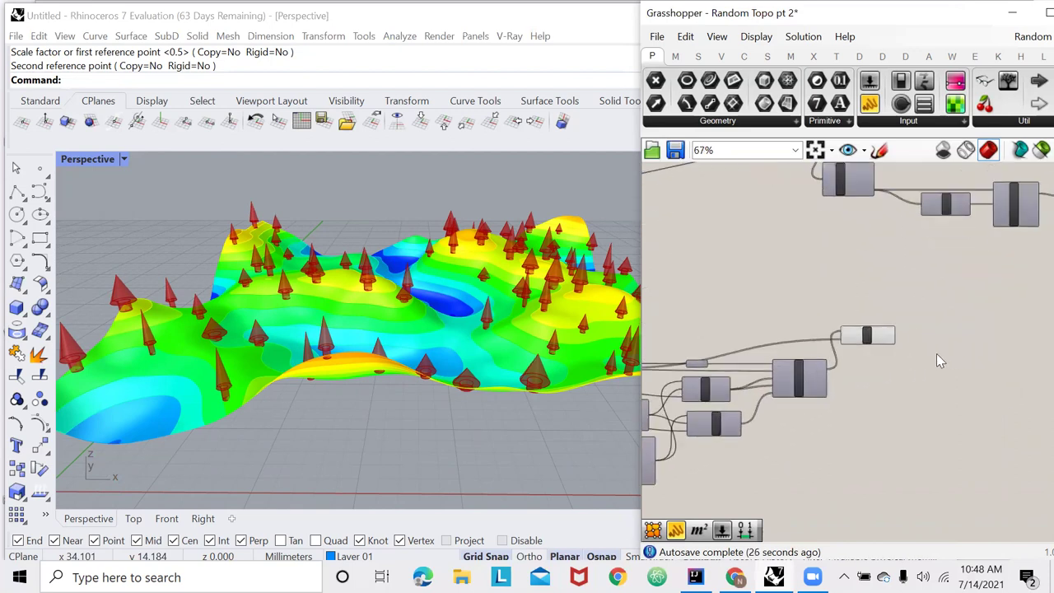
double_click(902, 309)
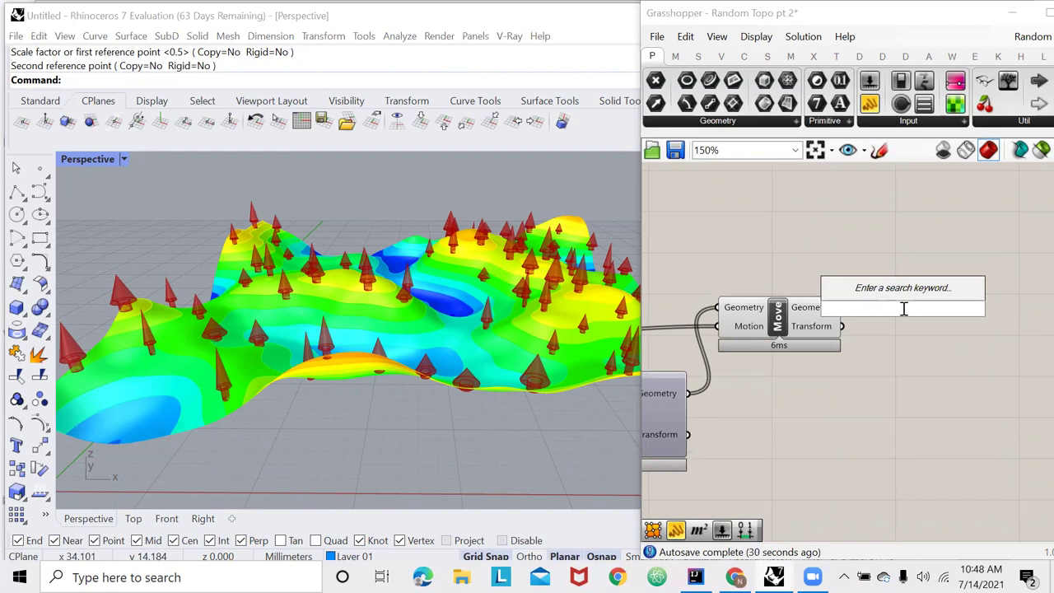
text(hsl)
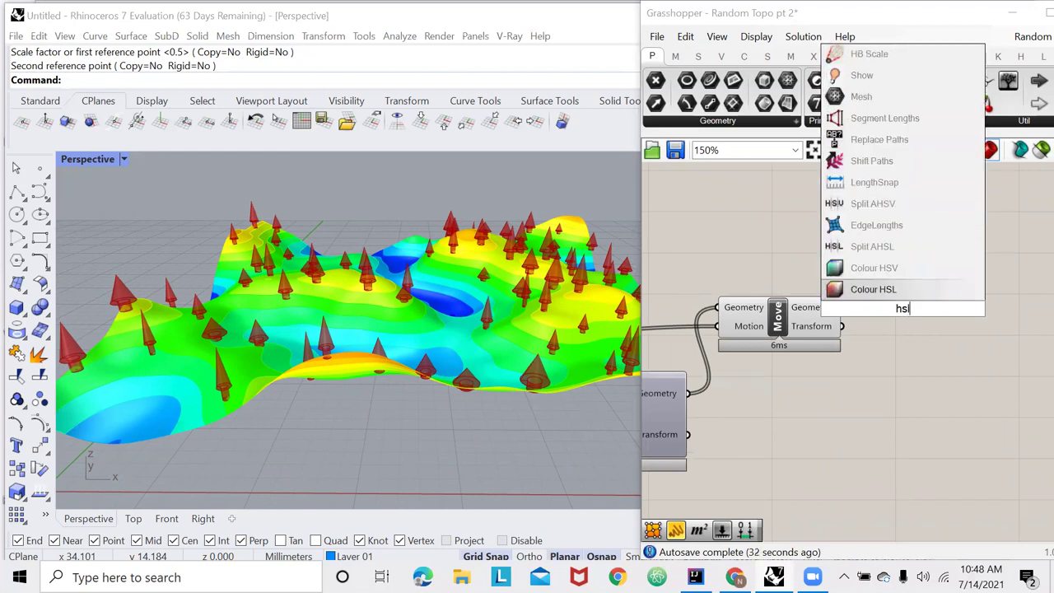
click(899, 290)
drag(898, 317, 934, 375)
scroll(841, 396, down, 3)
scroll(997, 339, up, 3)
- Add a Custom Preview component, connecting Move's Geometry output to its Geometry input and Colour HSL's Colour output to its Material input
double_click(905, 344)
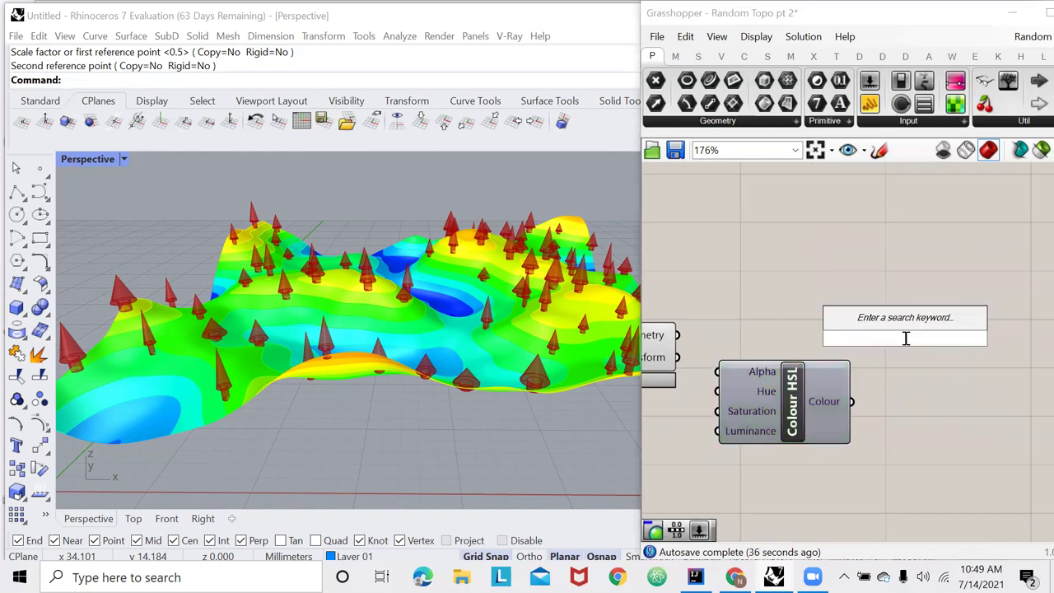
text(custom preview)
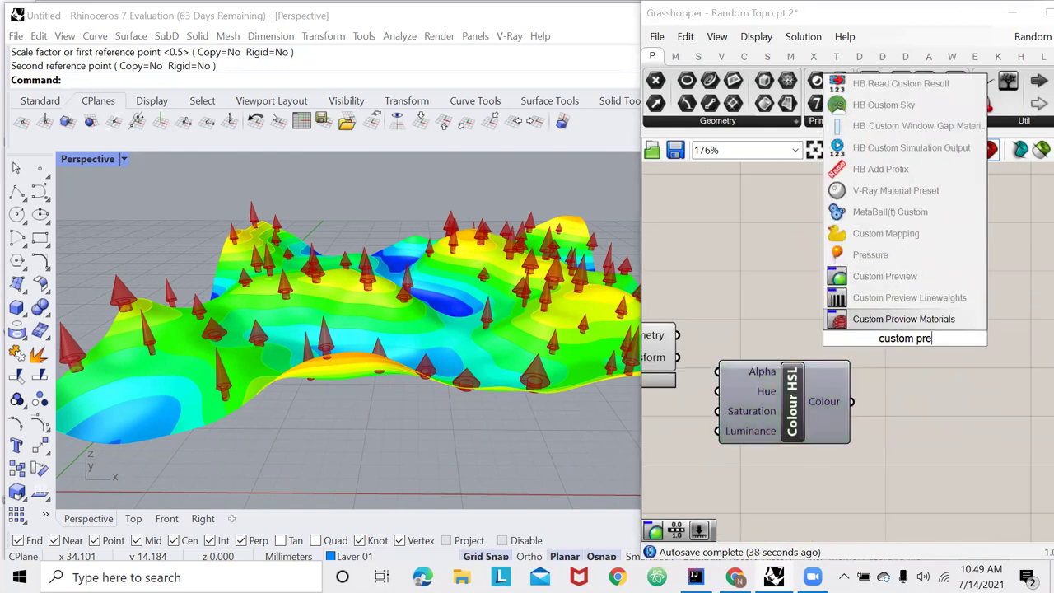
click(884, 318)
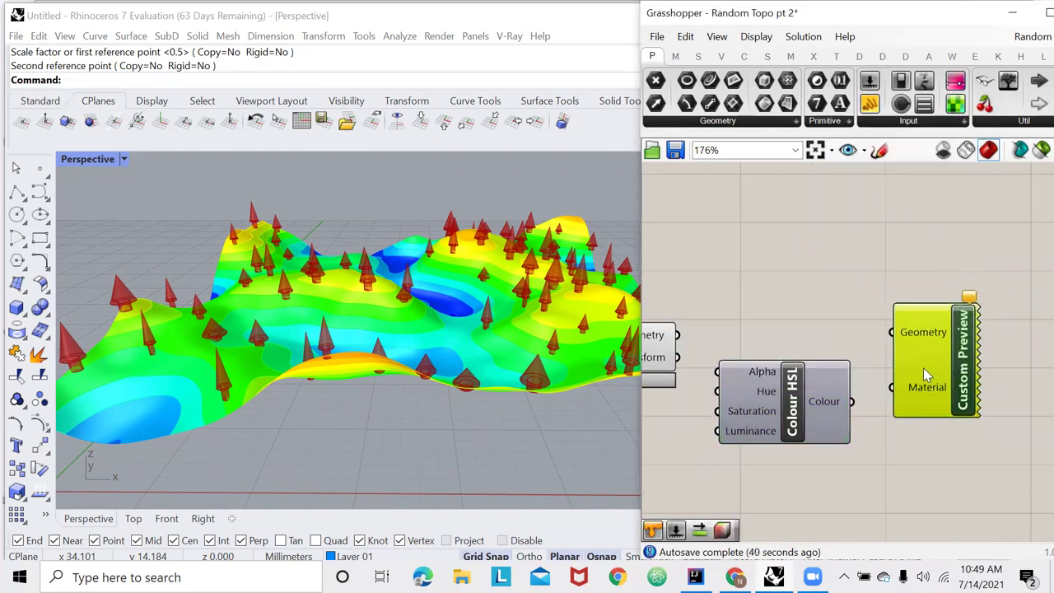
scroll(905, 381, down, 2)
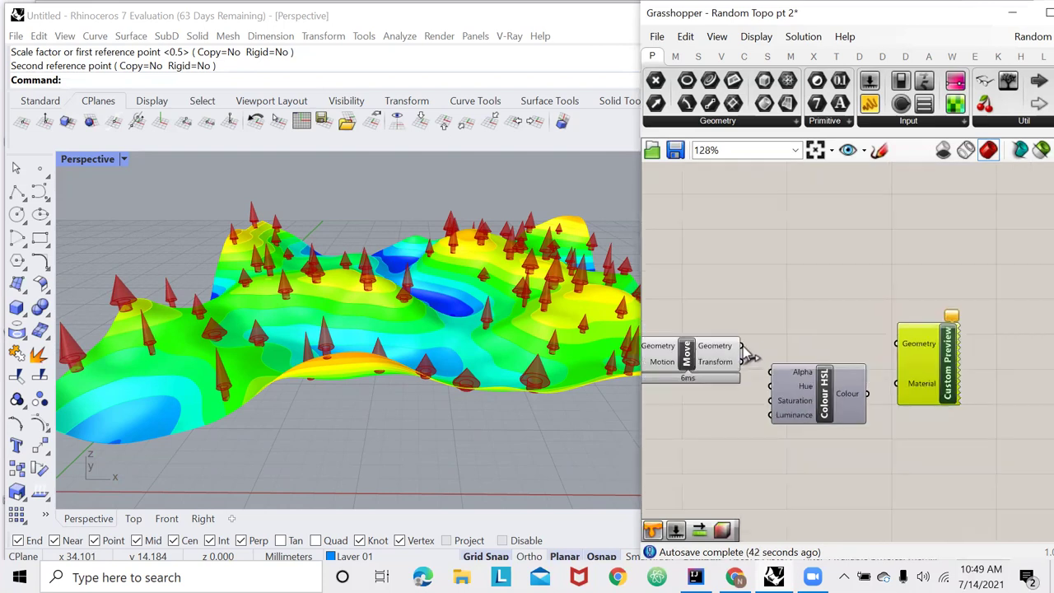
drag(741, 346, 896, 343)
drag(866, 394, 896, 384)
- Space Custom Preview and Colour HSL farther from Move to leave room for more components between them
click(909, 417)
scroll(889, 386, down, 2)
drag(943, 334, 852, 412)
drag(851, 405, 959, 414)
click(823, 412)
scroll(847, 339, up, 3)
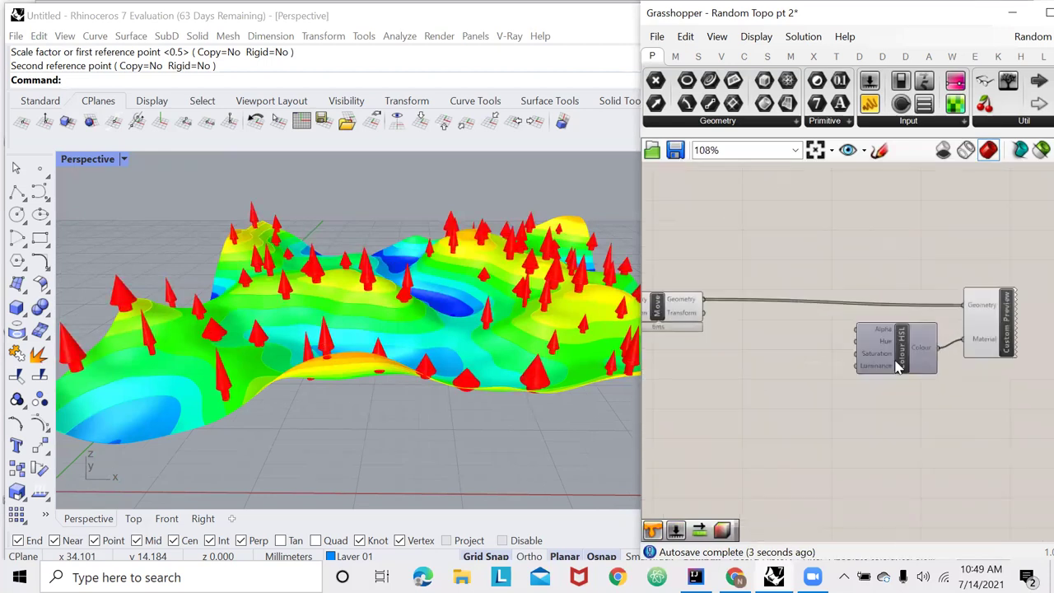
- Add a Random component before Colour HSL and connect its Random output to the Hue input
mouse_move(885, 341)
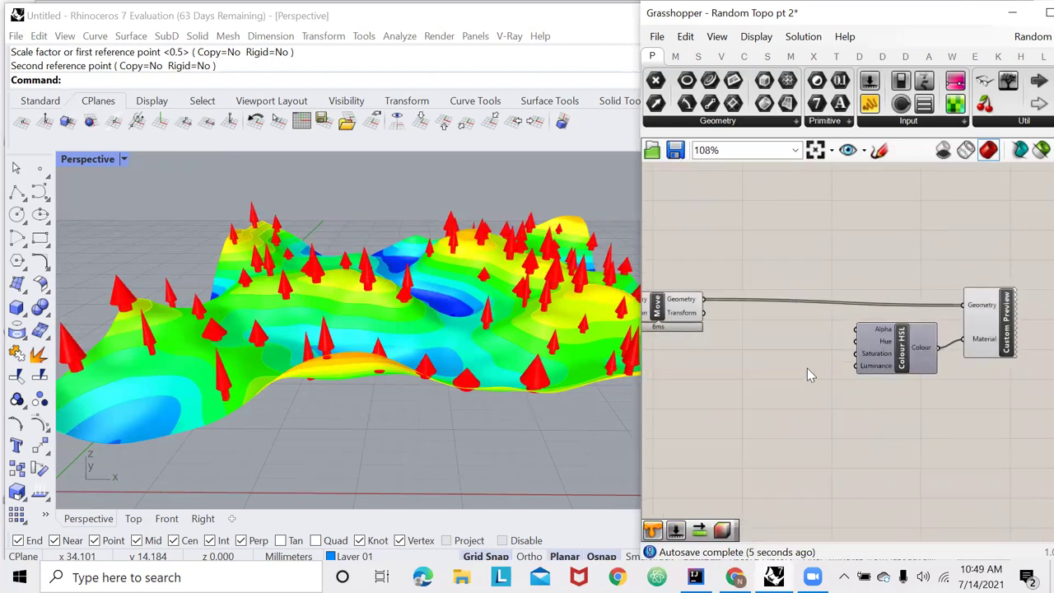
double_click(777, 351)
text(rand)
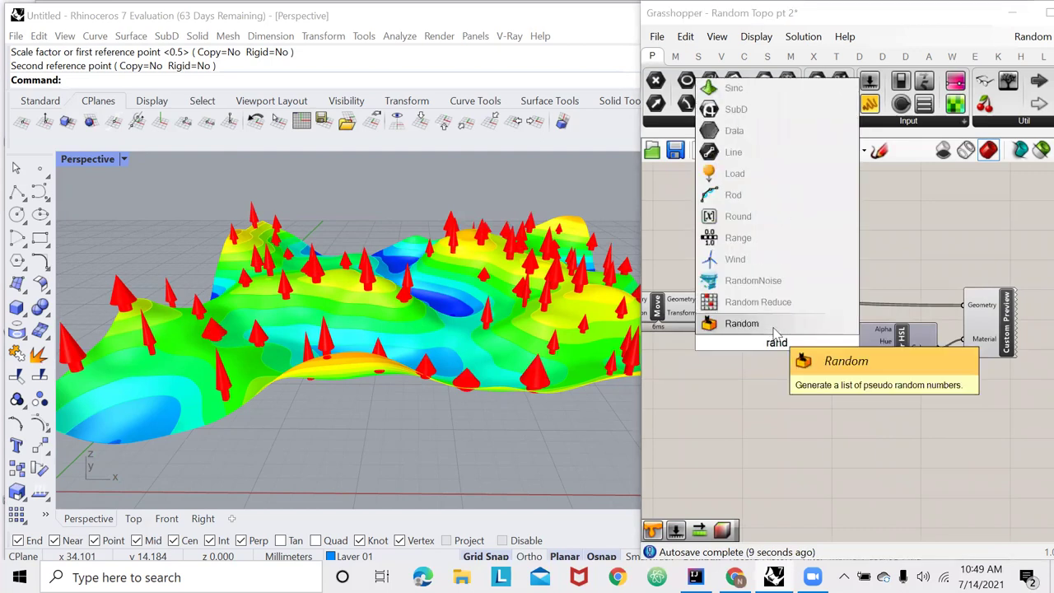
click(774, 328)
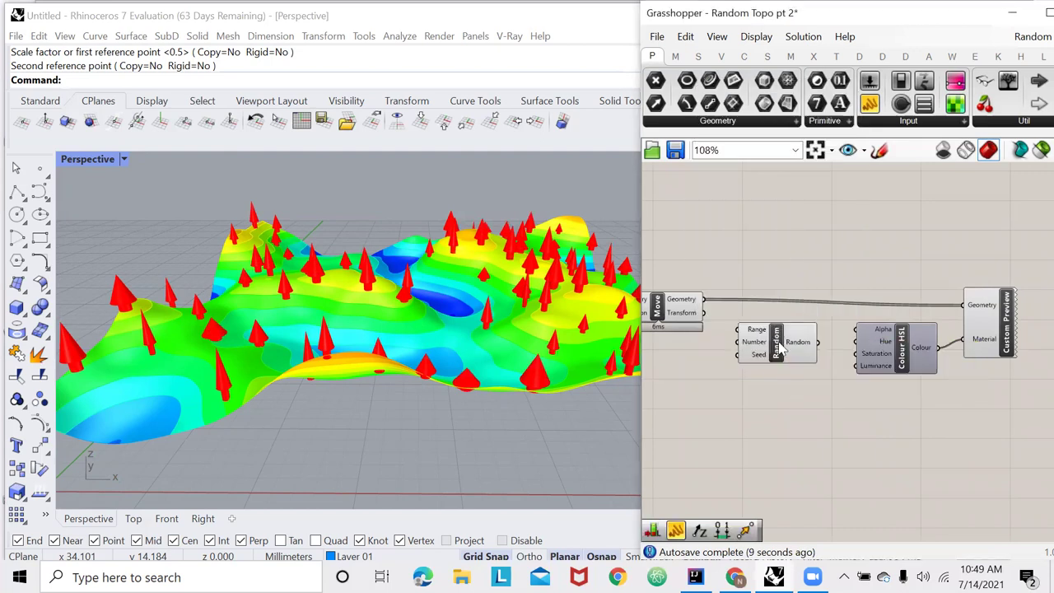
drag(832, 347, 854, 341)
- Add a List Length component and connect its Length output to Random's Number input
double_click(705, 352)
text(list leng)
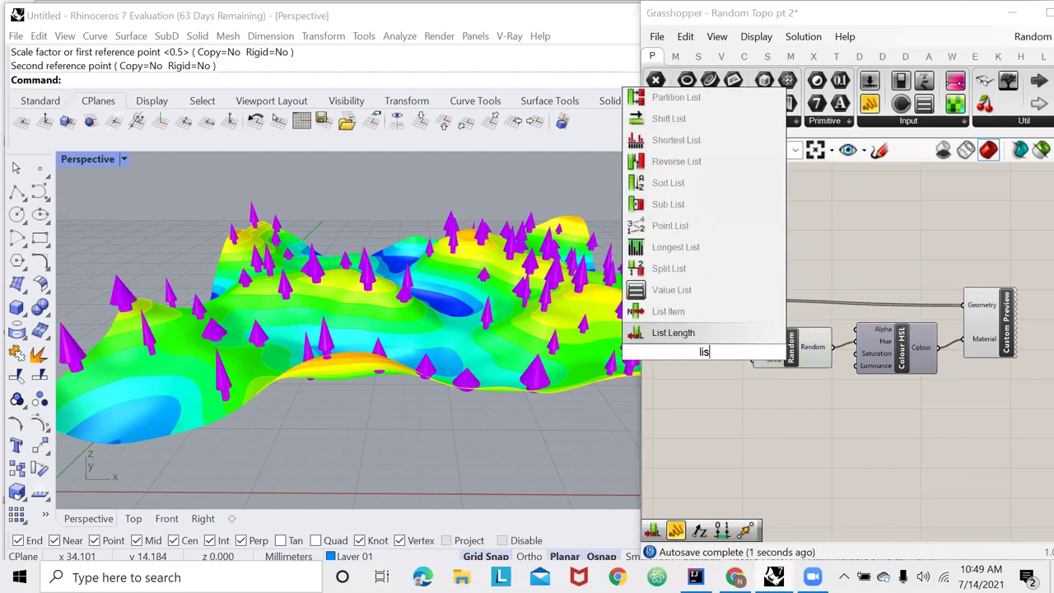
click(699, 340)
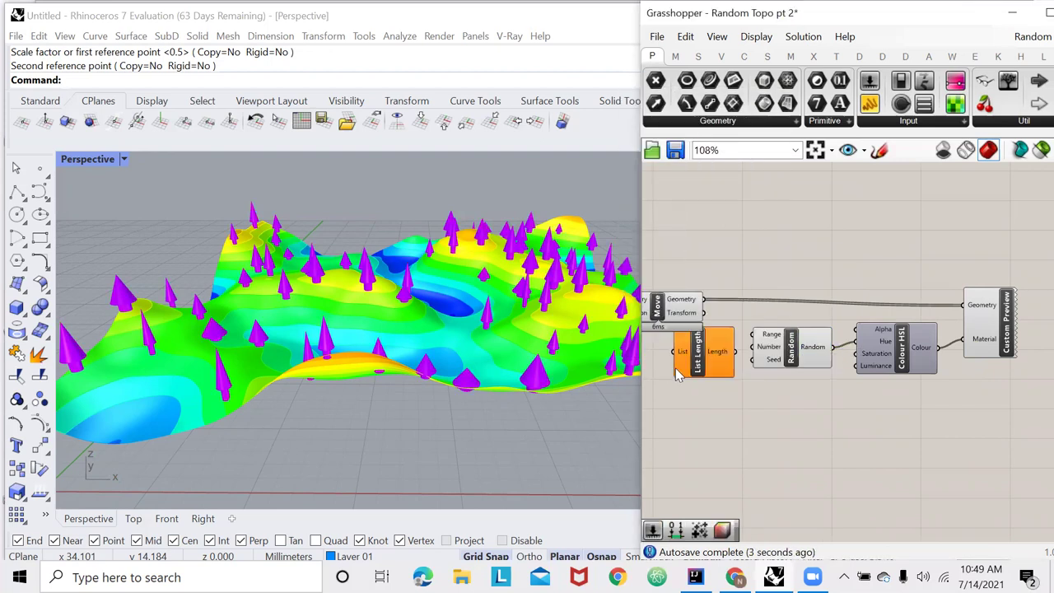
drag(738, 355, 763, 348)
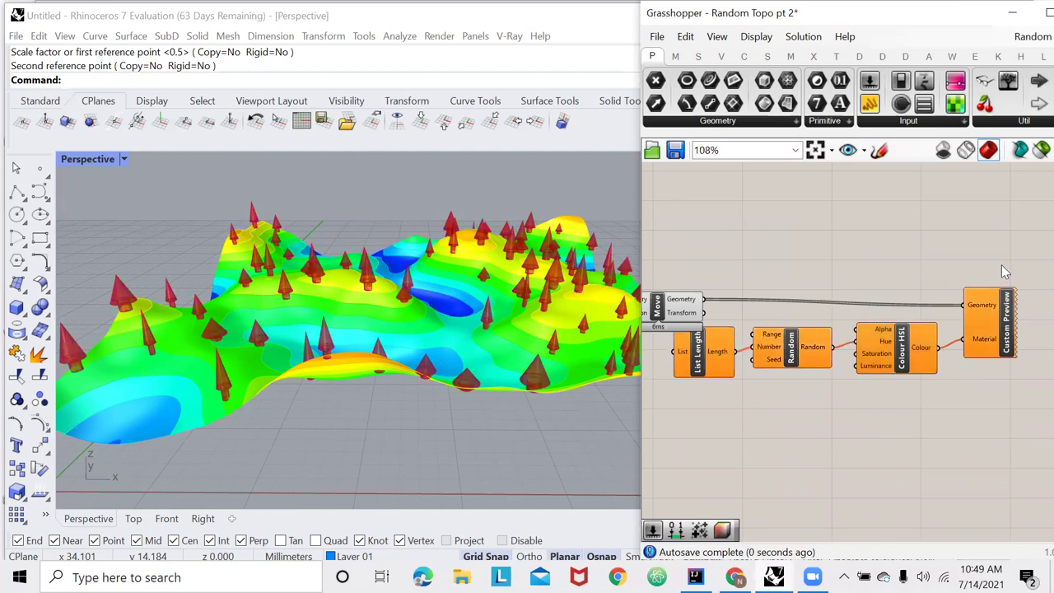
- Shift the colour components away from Move and connect Move's Geometry output to List Length's List input
drag(1001, 271, 796, 363)
click(708, 305)
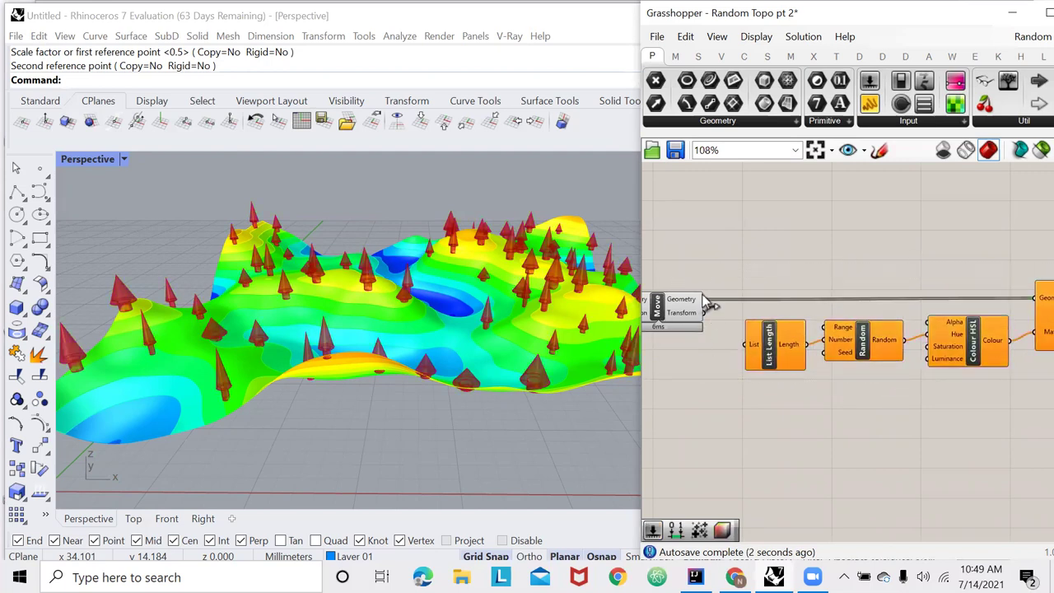
drag(706, 301, 747, 349)
scroll(741, 362, down, 2)
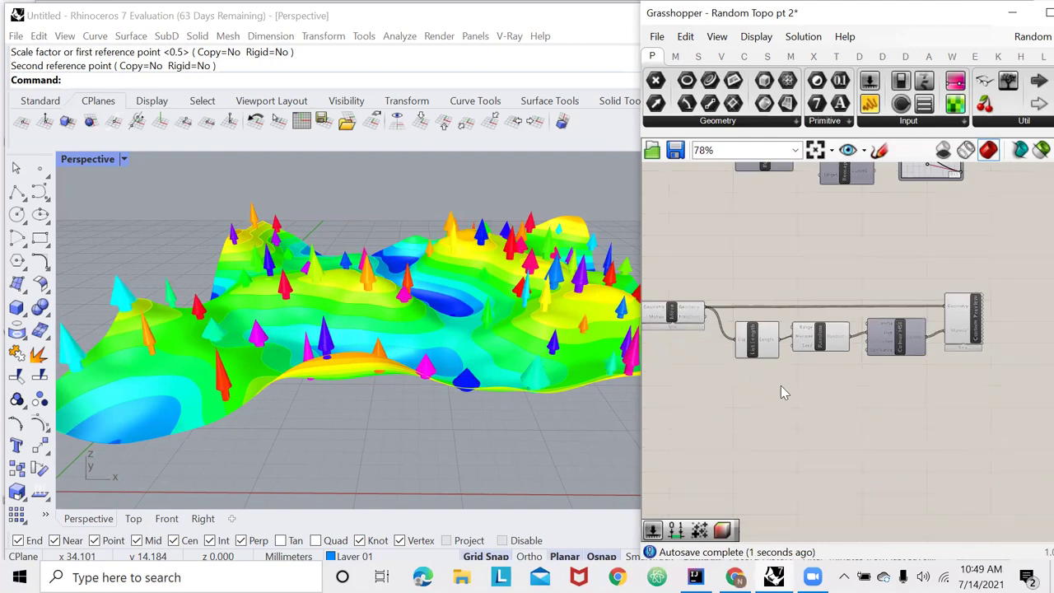
- Add a Construct Domain component below List Length and connect its Domain output to Random's Range input
scroll(786, 387, up, 4)
mouse_move(818, 303)
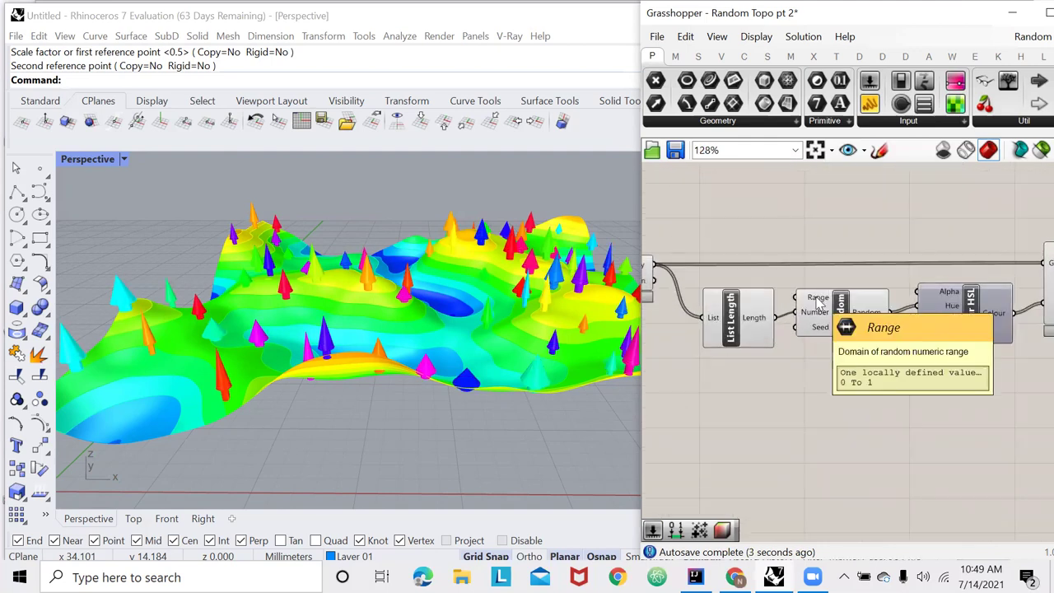
double_click(733, 429)
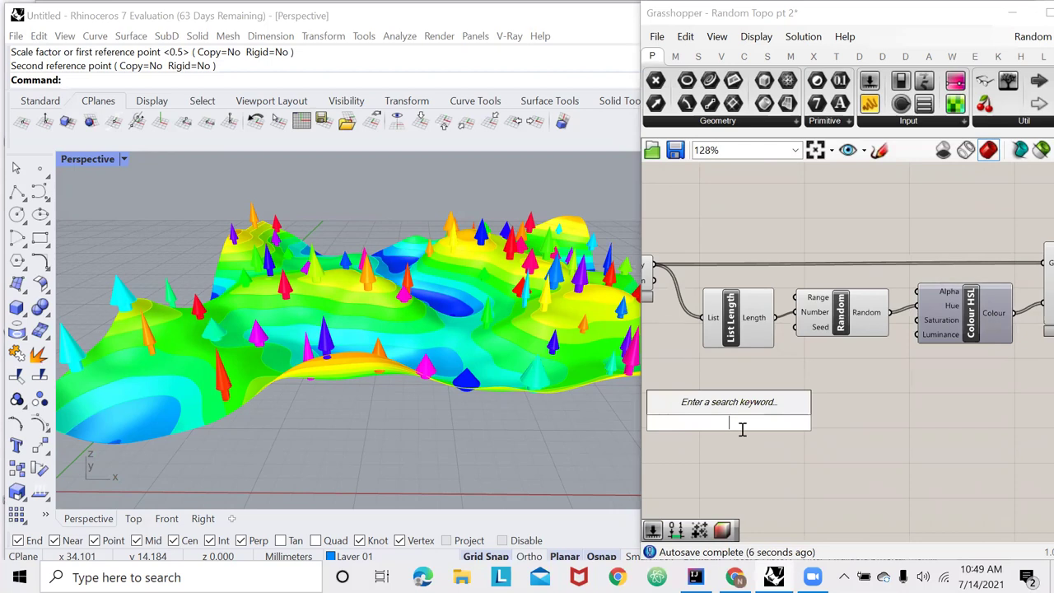
text(construct doma)
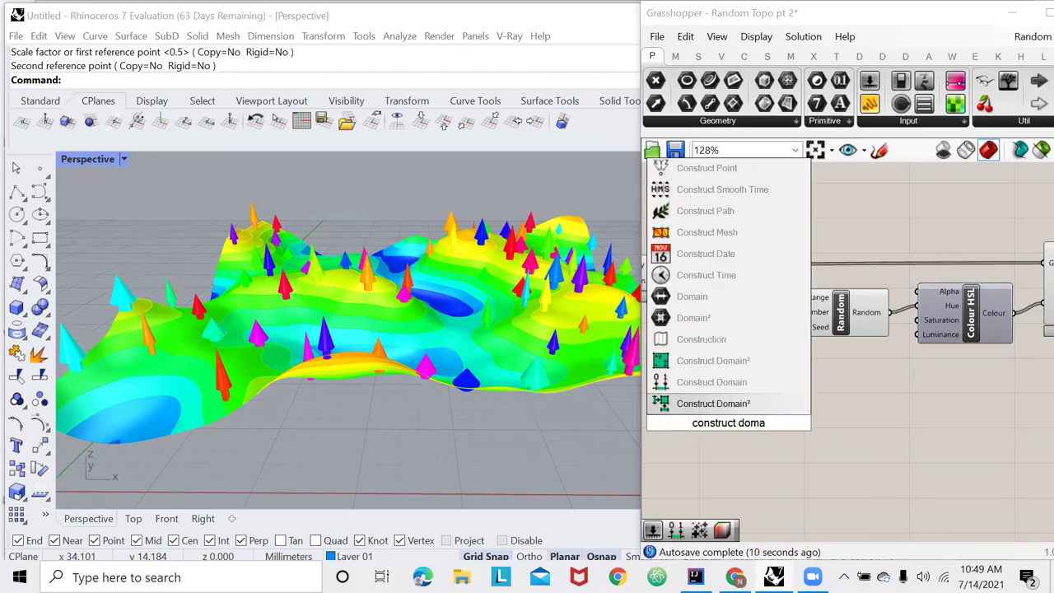
click(765, 404)
drag(782, 423, 795, 297)
scroll(882, 329, down, 2)
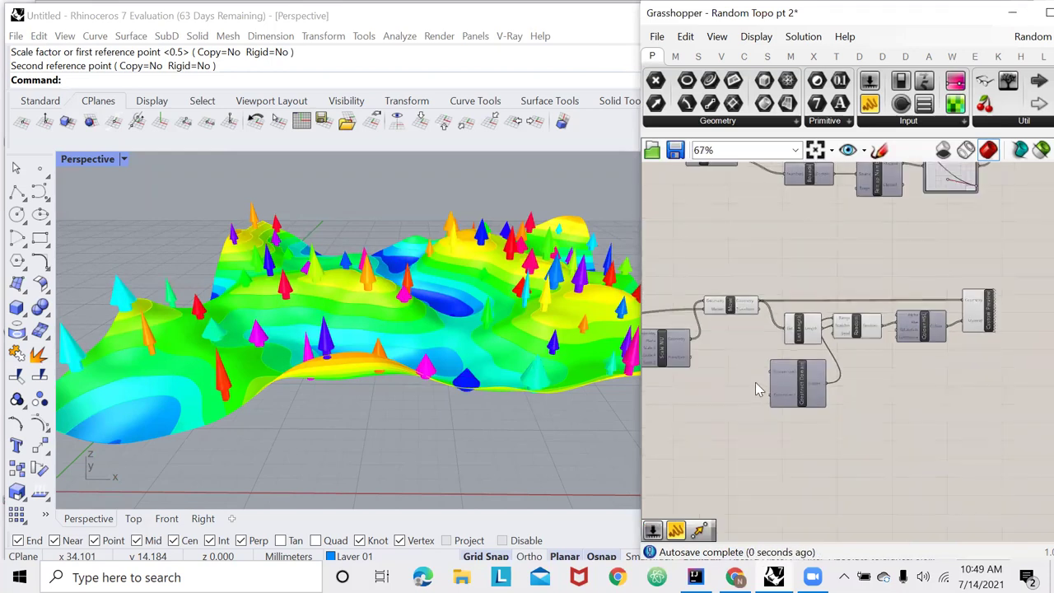
scroll(741, 396, up, 2)
drag(843, 402, 832, 395)
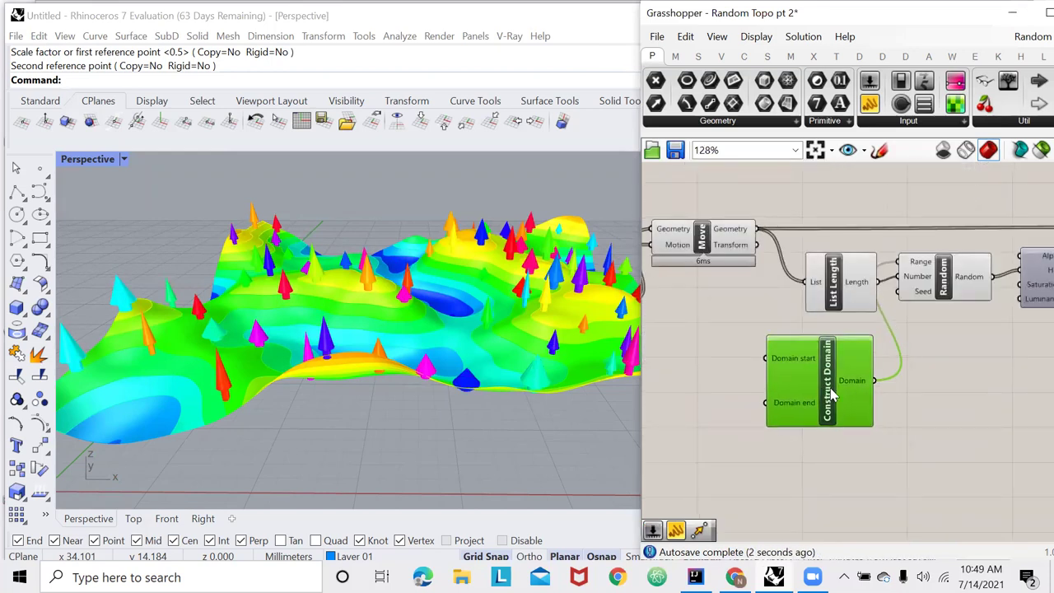
- Create a 0.00 to 1 number slider, duplicate it, and wire the pair to Construct Domain's Domain start and Domain end
double_click(708, 371)
text(0.00..1)
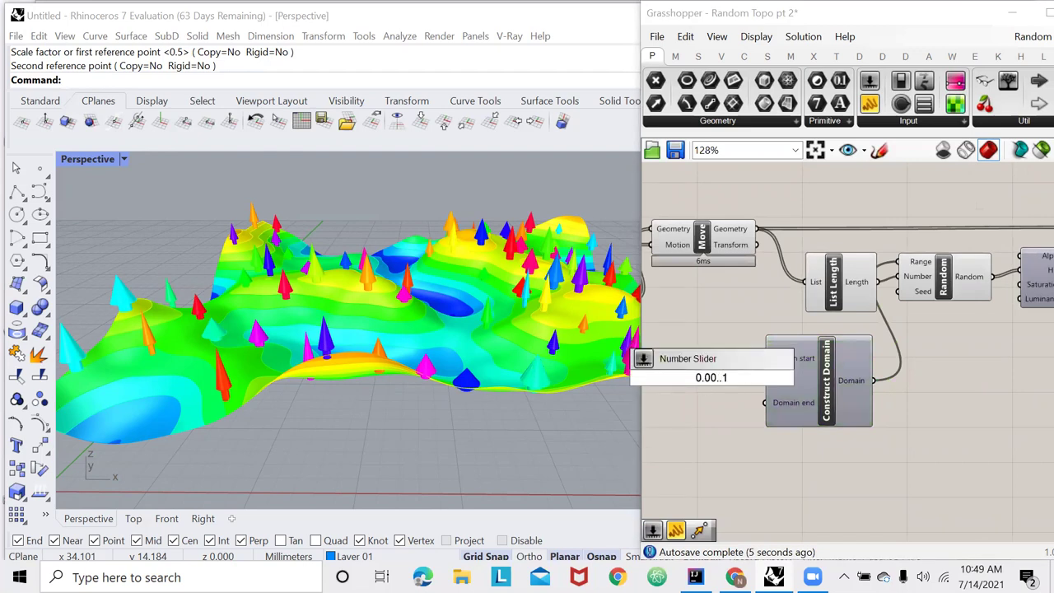
key(Return)
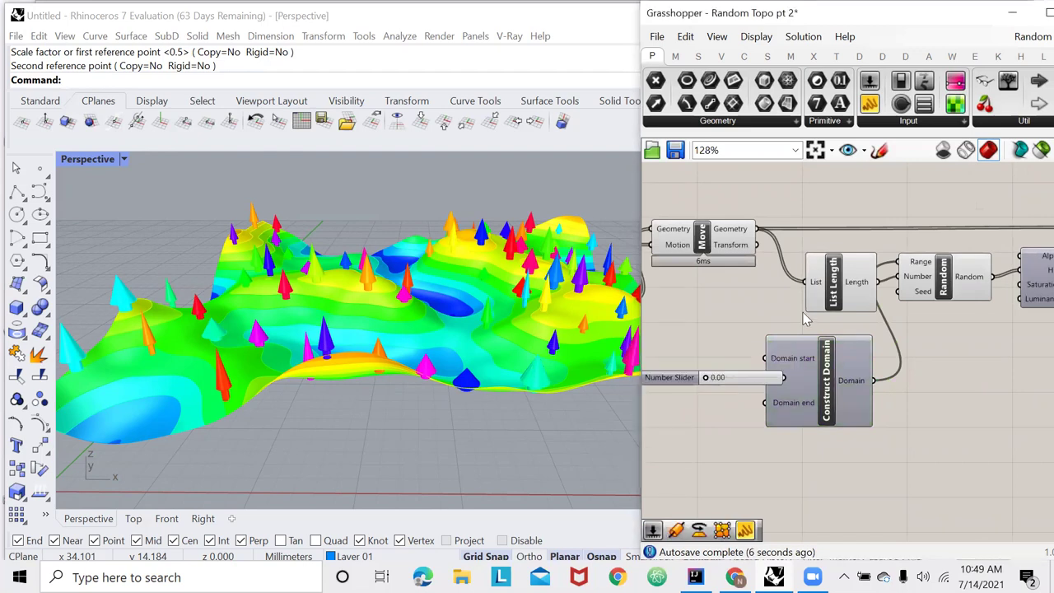
scroll(856, 247, down, 2)
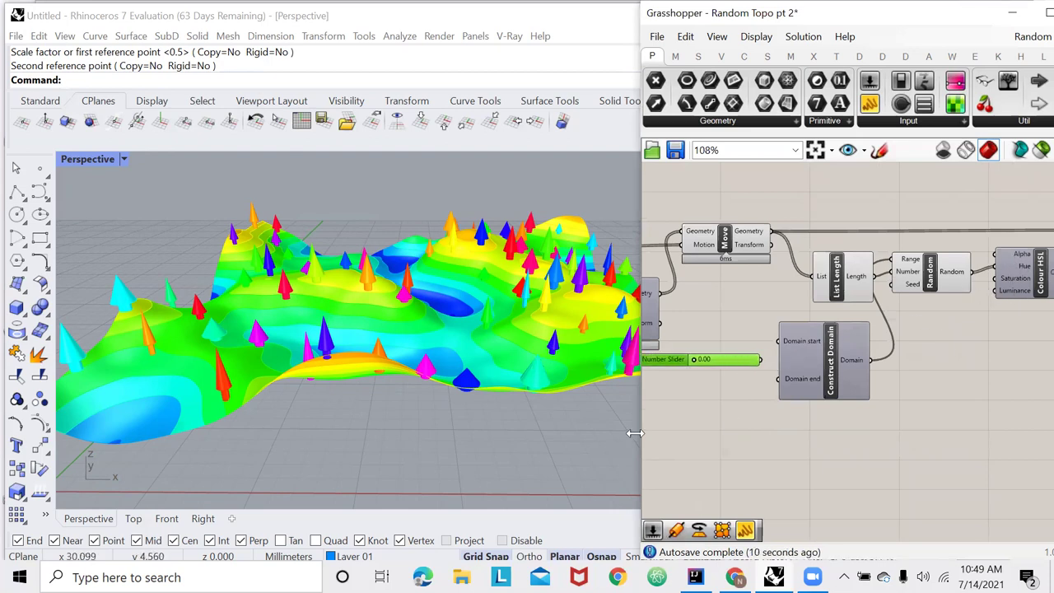
drag(763, 363, 778, 379)
key(ctrl+c)
key(ctrl+v)
- Set the tree hue range to a Domain start of 0.19 and a Domain end of 0.39
scroll(685, 400, up, 3)
drag(682, 386, 718, 386)
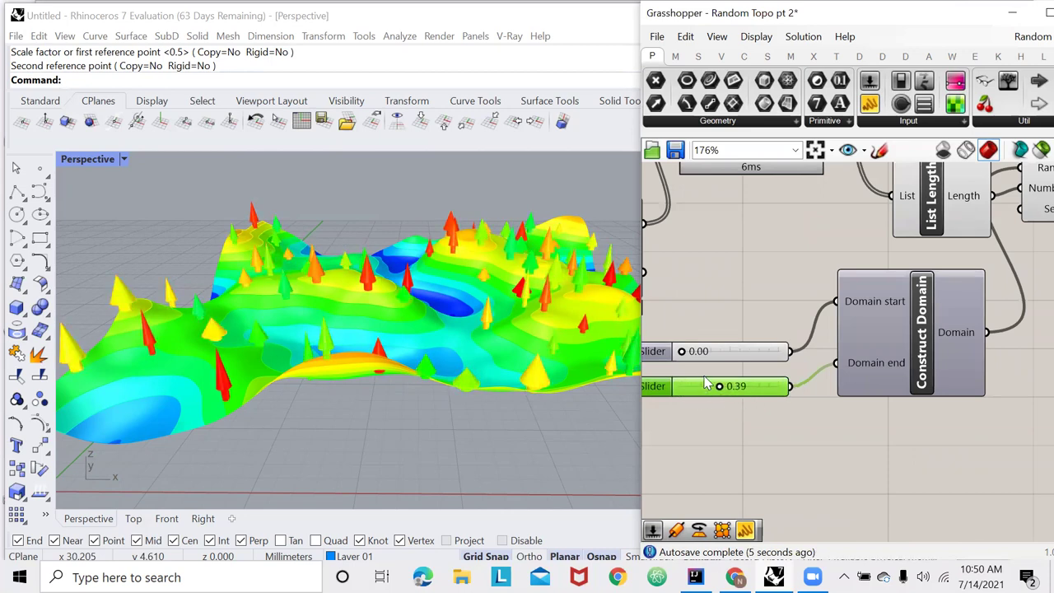
mouse_move(686, 354)
mouse_down()
mouse_move(741, 356)
mouse_move(701, 367)
mouse_up()
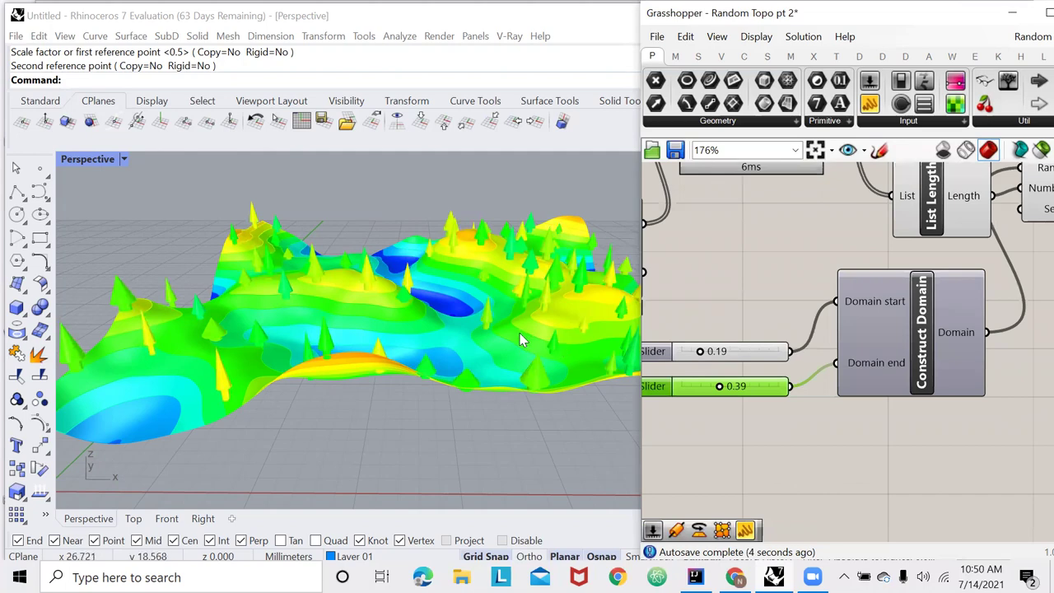
- Examine the coloured trees on the terrain from several angles and review the tree population part of the definition
right_drag(518, 337, 443, 344)
scroll(395, 294, down, 6)
scroll(395, 260, up, 5)
scroll(311, 308, down, 5)
scroll(357, 293, up, 8)
scroll(423, 382, down, 6)
scroll(503, 419, up, 7)
scroll(815, 342, down, 8)
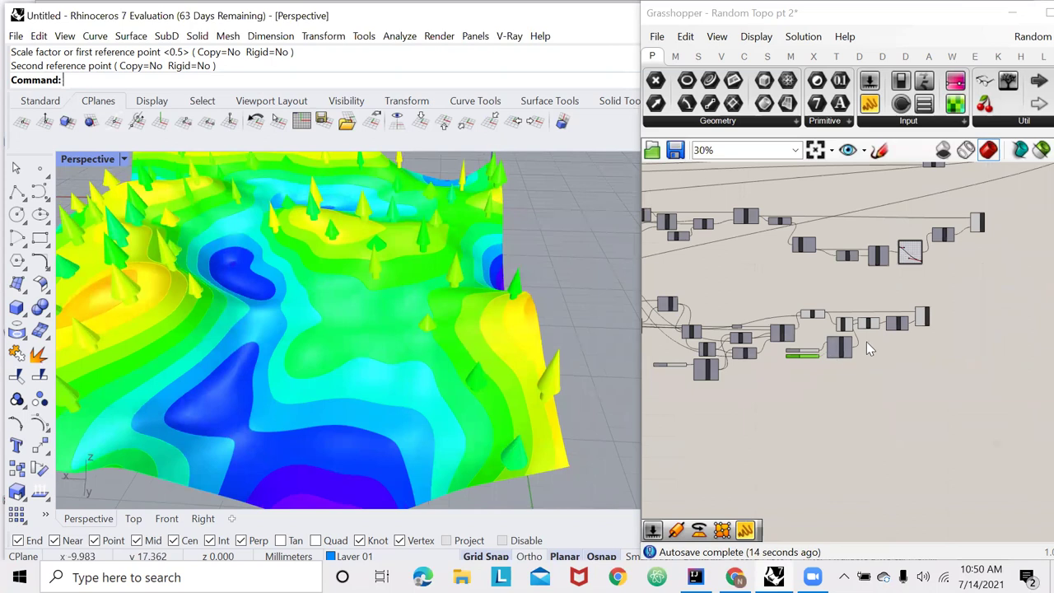
scroll(748, 353, up, 1)
scroll(749, 353, up, 6)
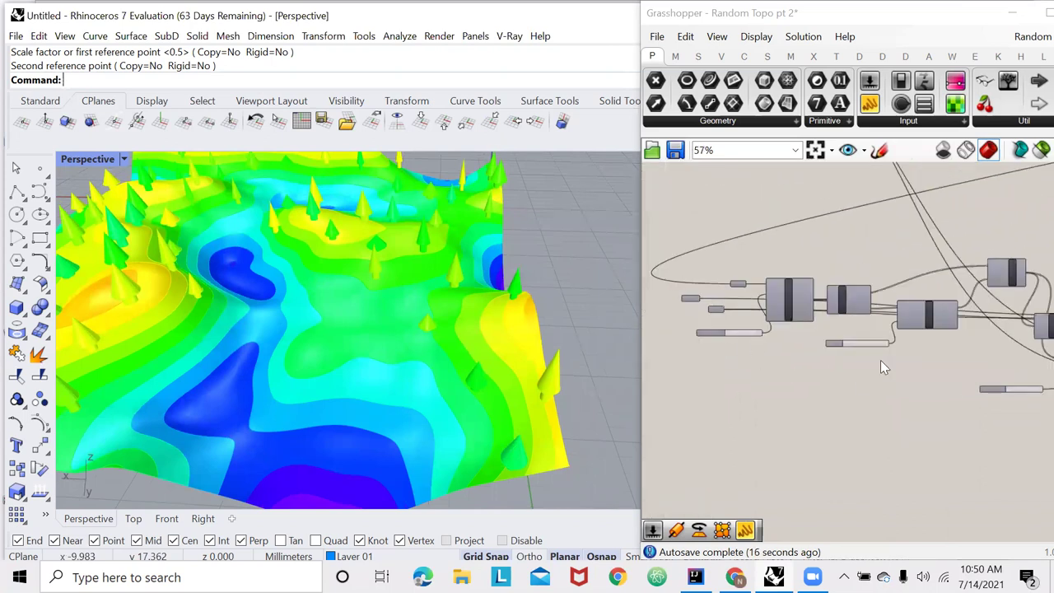
scroll(781, 356, up, 3)
scroll(823, 353, down, 2)
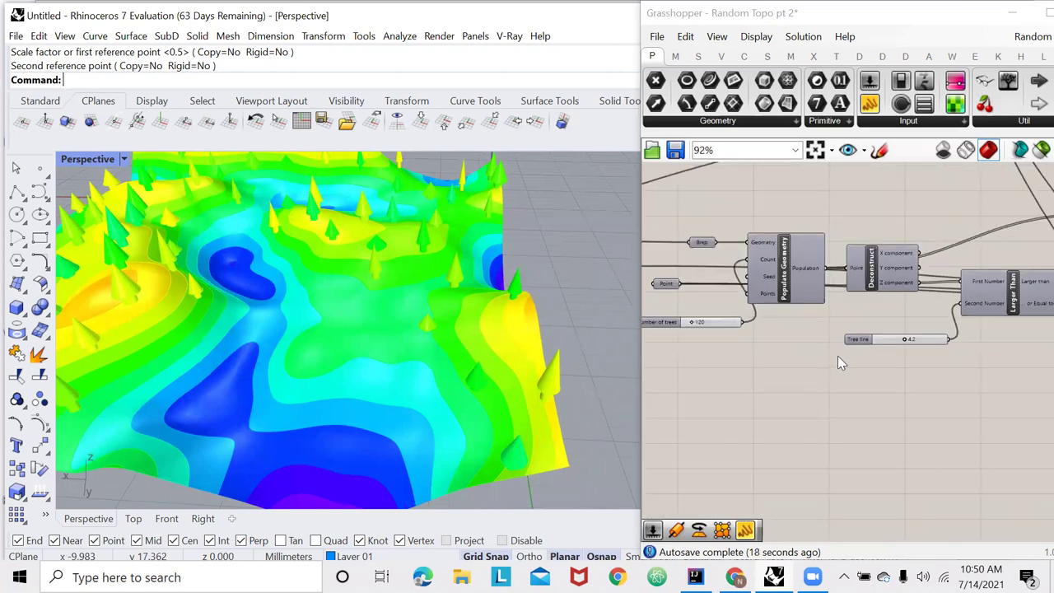
scroll(823, 352, down, 1)
scroll(786, 354, down, 1)
mouse_move(550, 409)
right_down()
mouse_move(468, 365)
mouse_move(454, 318)
mouse_move(512, 369)
mouse_move(530, 403)
right_up()
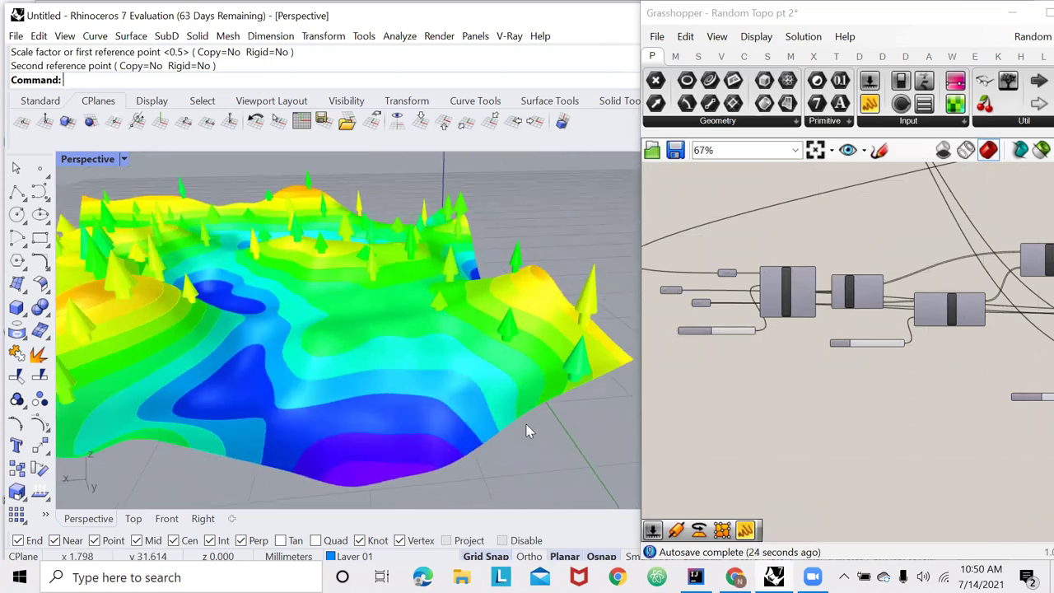
right_drag(531, 376, 478, 383)
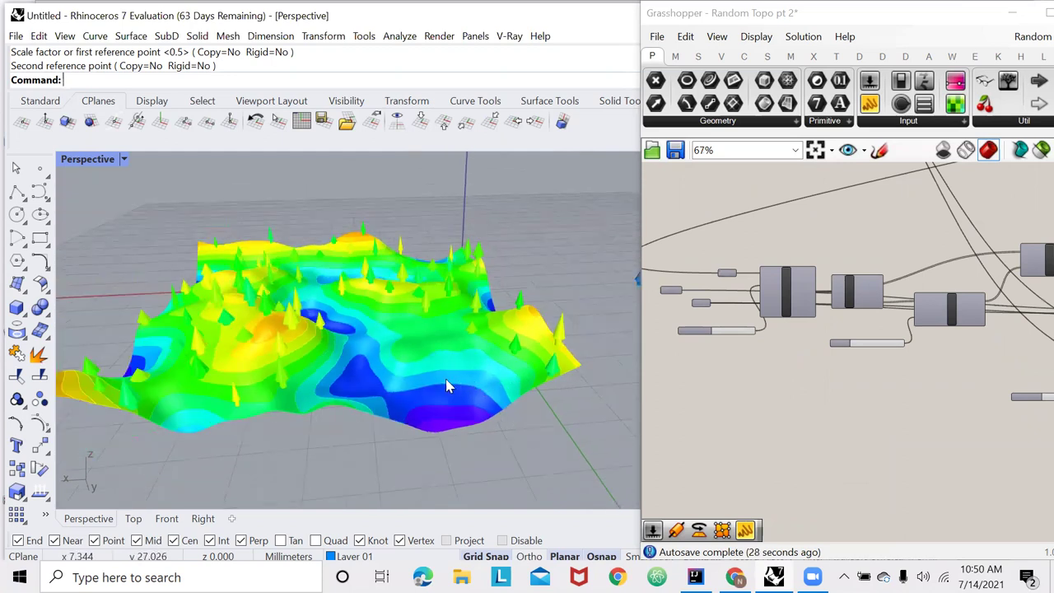
right_drag(393, 357, 382, 372)
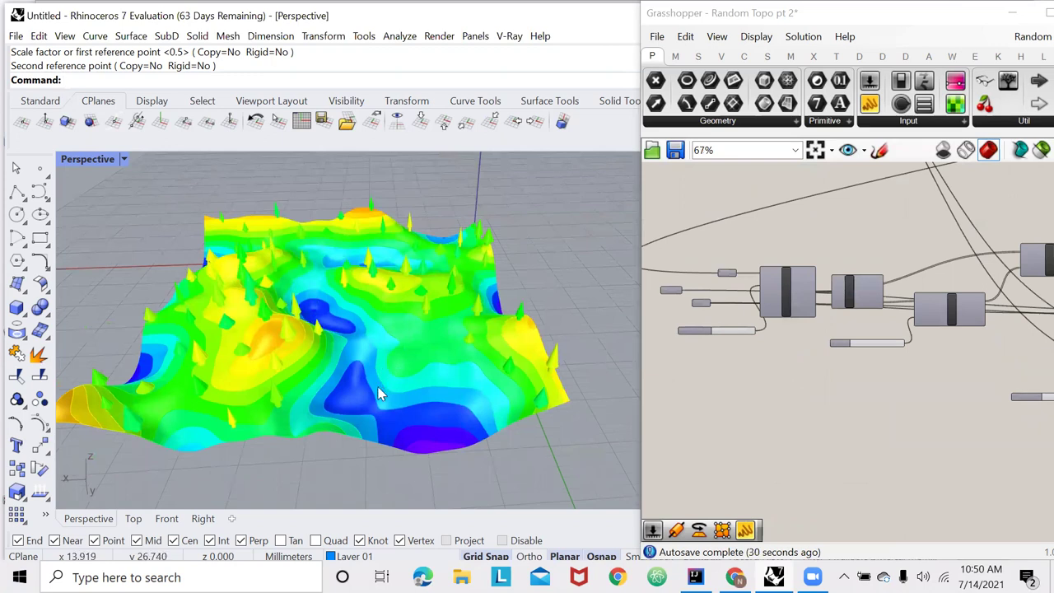